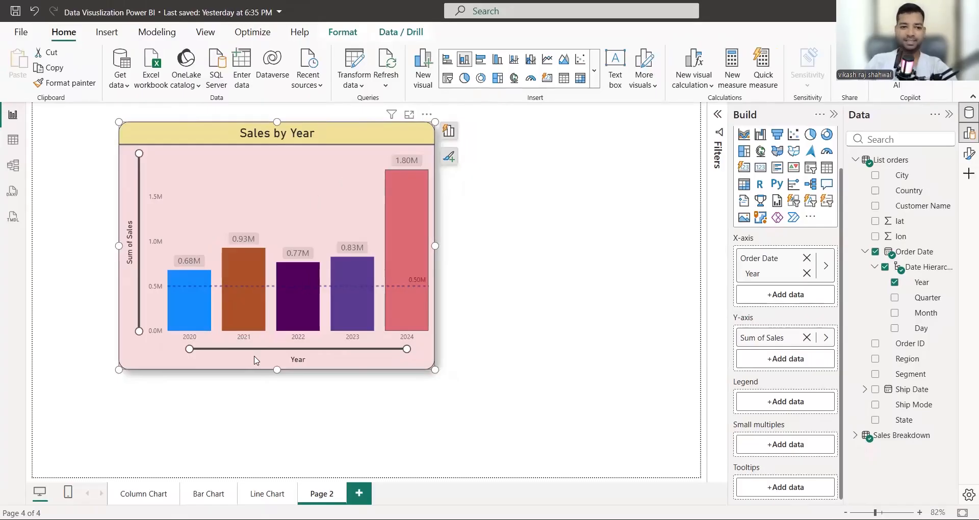
# Step: Add a new report page and name it "Format Visuals"
pyautogui.click(360, 493)
pyautogui.doubleClick(376, 497)
pyautogui.write('F')
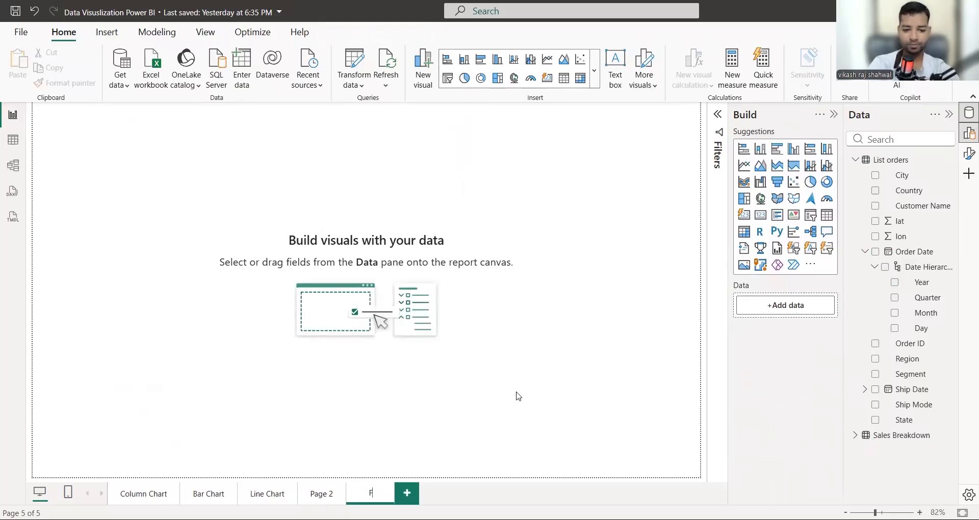
pyautogui.write('ormate')
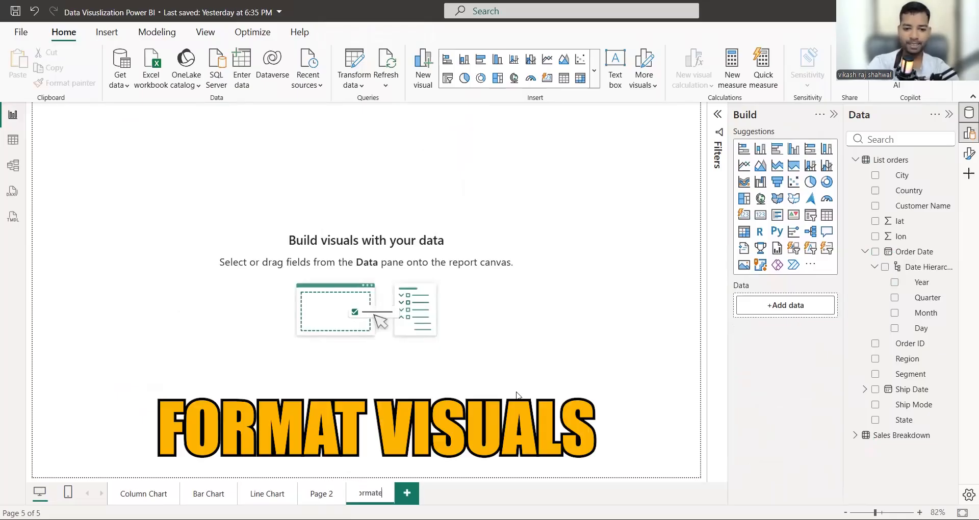
pyautogui.press('BackSpace')
pyautogui.write('Vi')
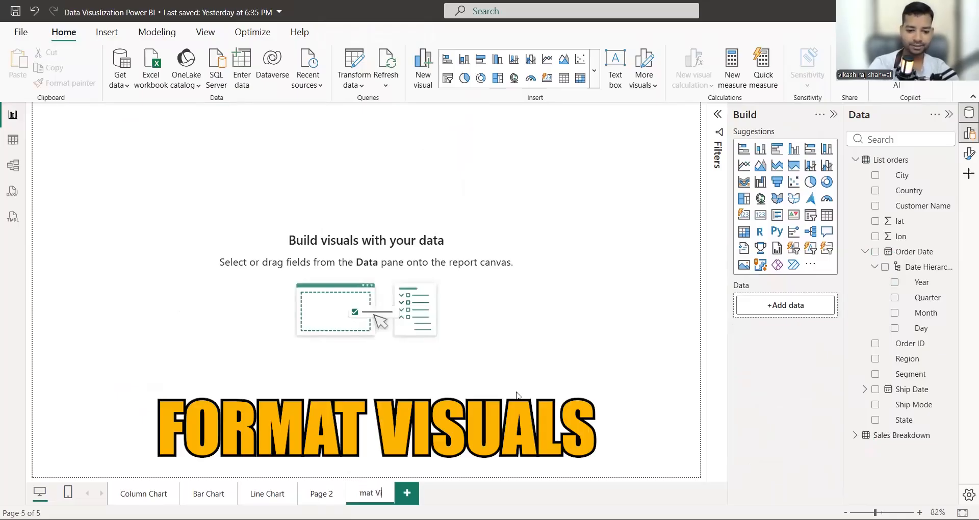
pyautogui.write('suals')
pyautogui.press('Return')
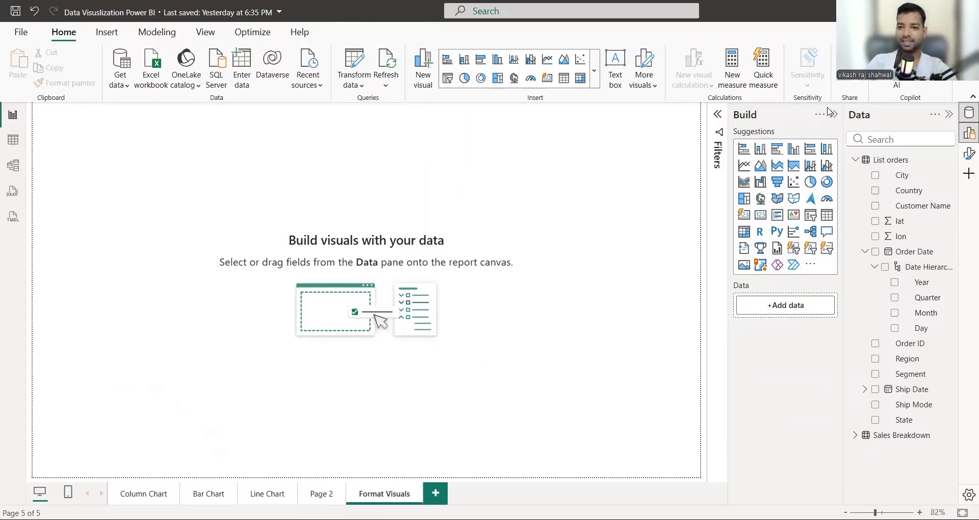
# Step: Insert a stacked column chart with Order Date Year on the X-axis and Sales on the Y-axis, and enlarge it to about 377 by 374
pyautogui.click(760, 149)
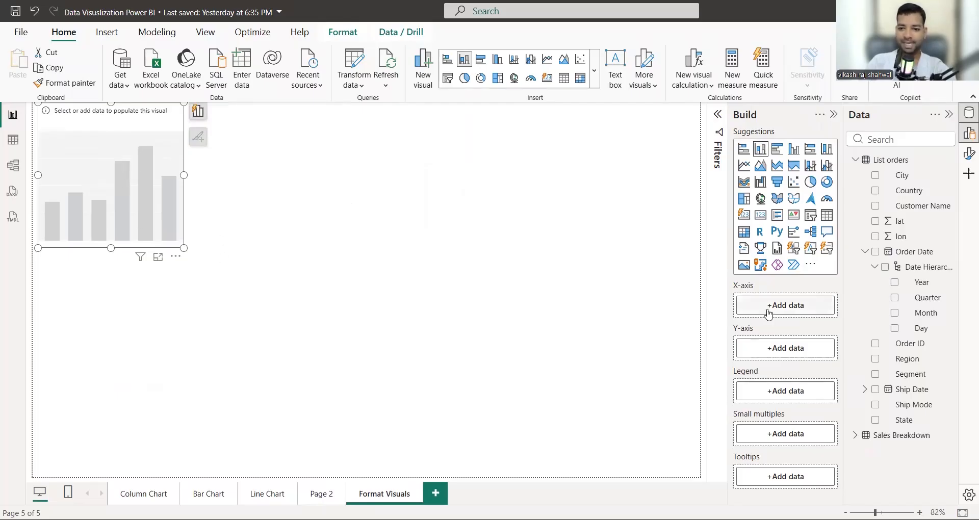
pyautogui.click(855, 435)
pyautogui.scroll(-3, 901, 306)
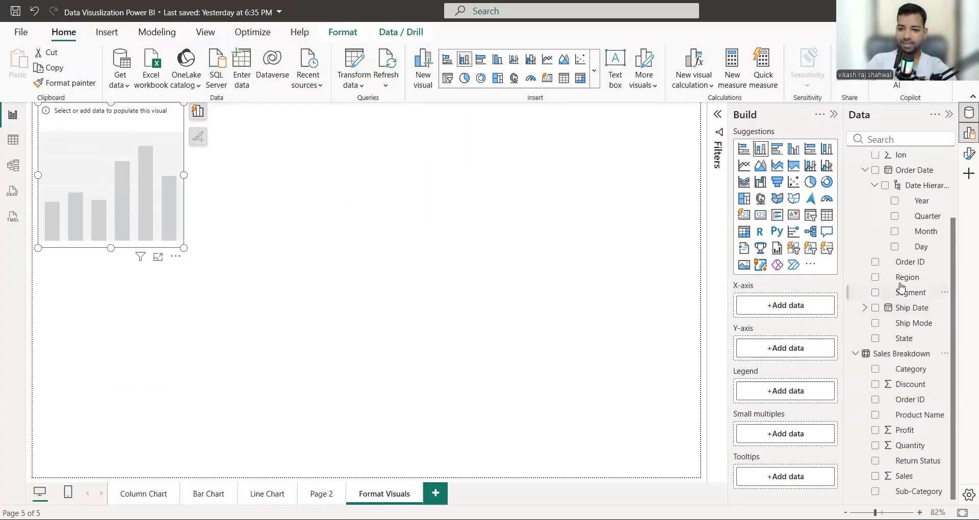
pyautogui.moveTo(918, 202); pyautogui.dragTo(799, 304)
pyautogui.moveTo(907, 477); pyautogui.dragTo(792, 382)
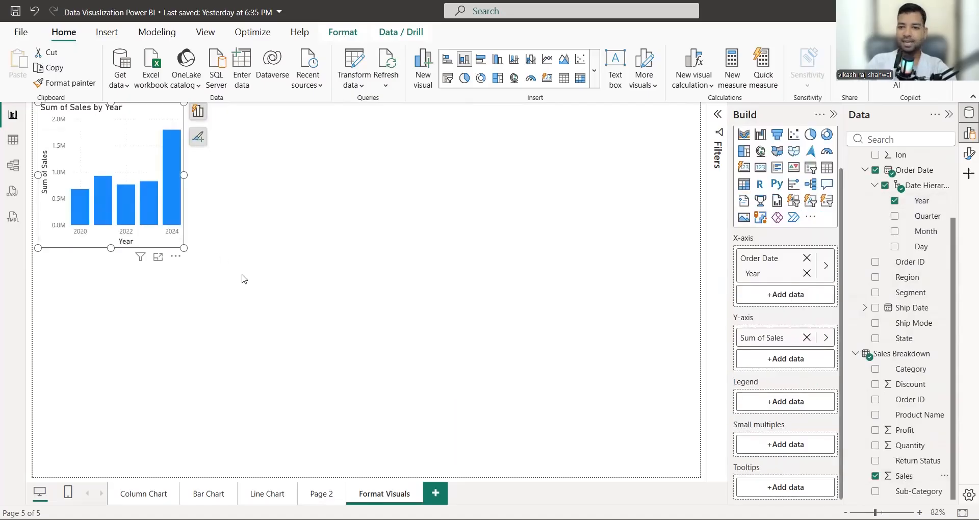
pyautogui.moveTo(185, 250); pyautogui.dragTo(234, 297)
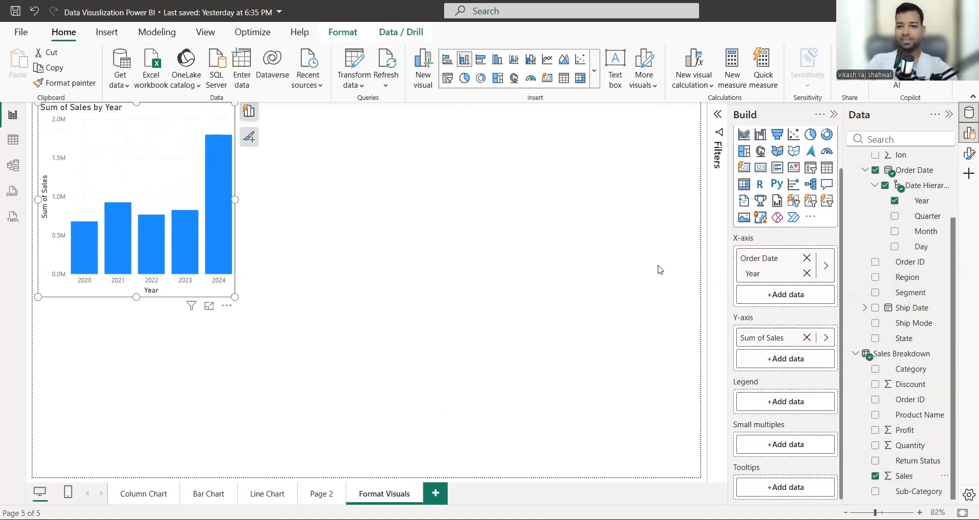
# Step: Clear the side panes and set the column chart's height and width to 400 each in its formatting options
pyautogui.click(834, 116)
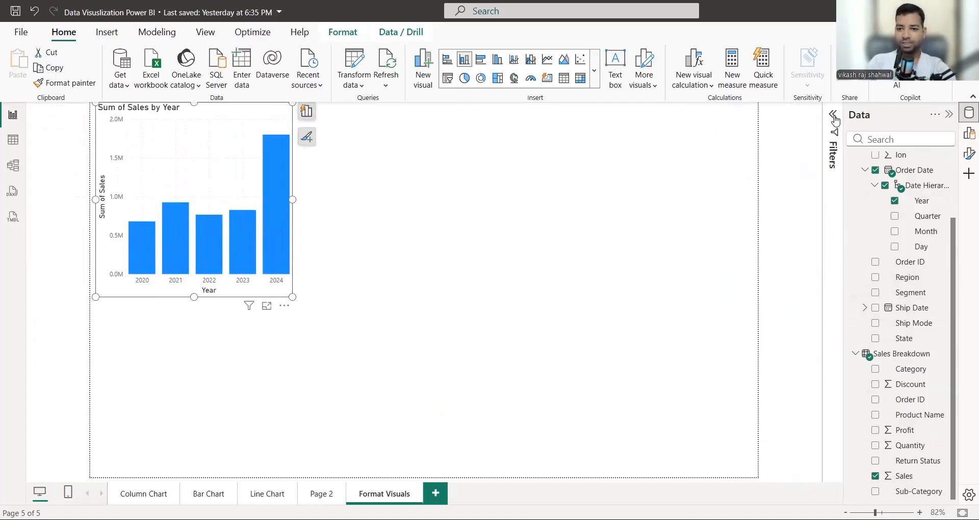
pyautogui.click(948, 117)
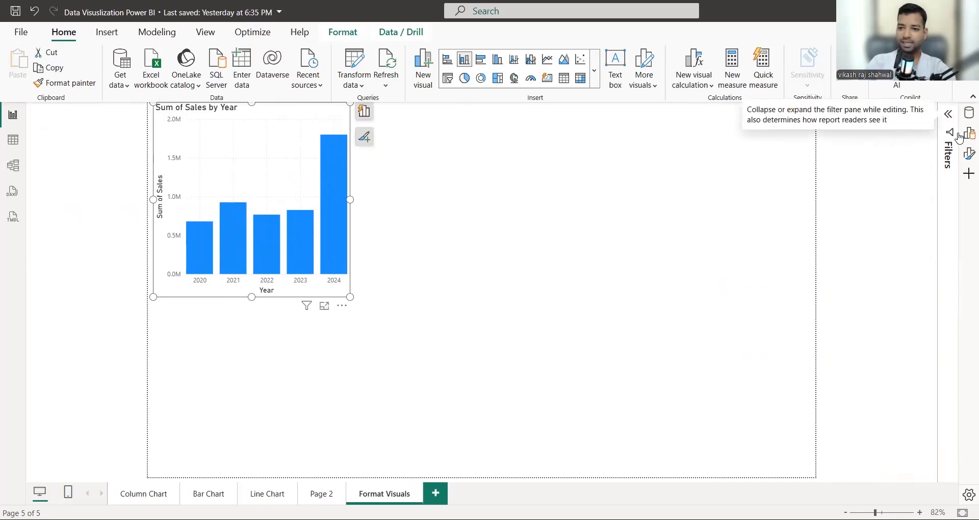
pyautogui.click(968, 156)
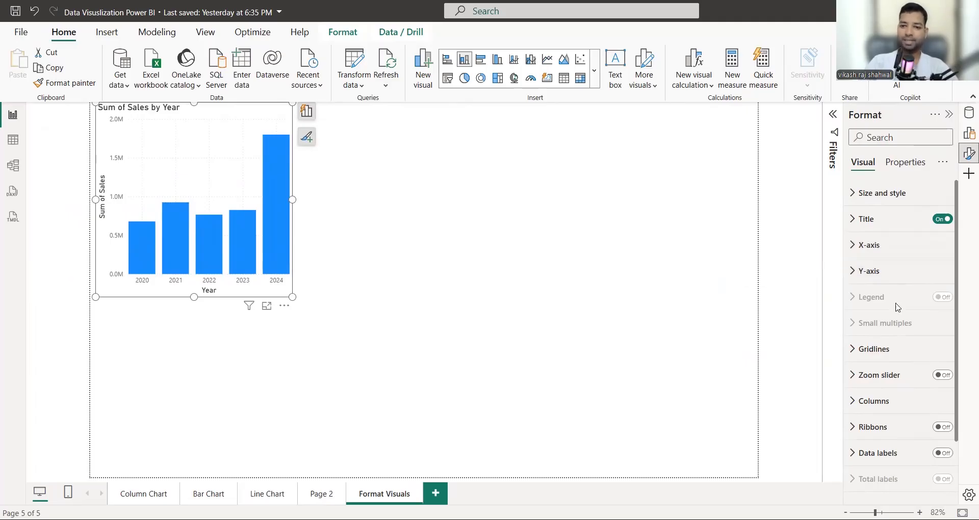
pyautogui.click(855, 194)
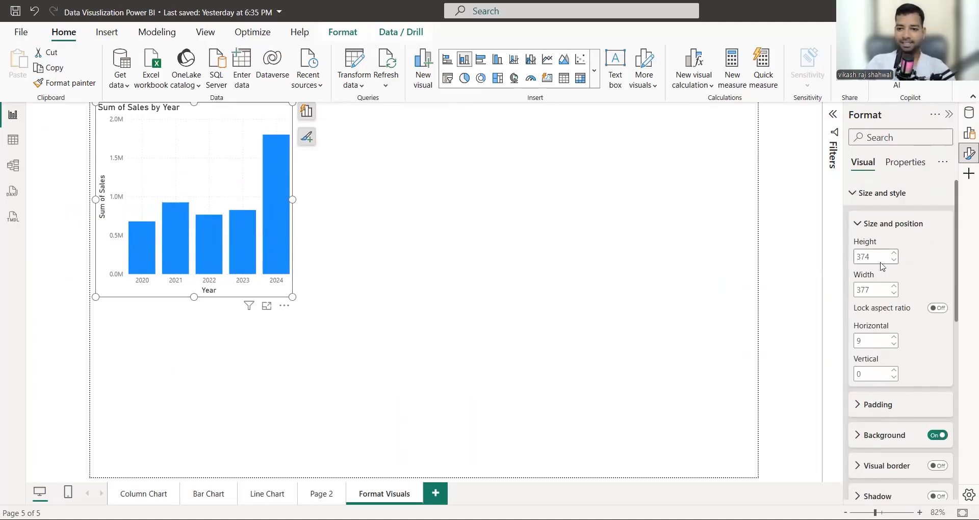
pyautogui.moveTo(876, 258); pyautogui.dragTo(839, 253)
pyautogui.write('400')
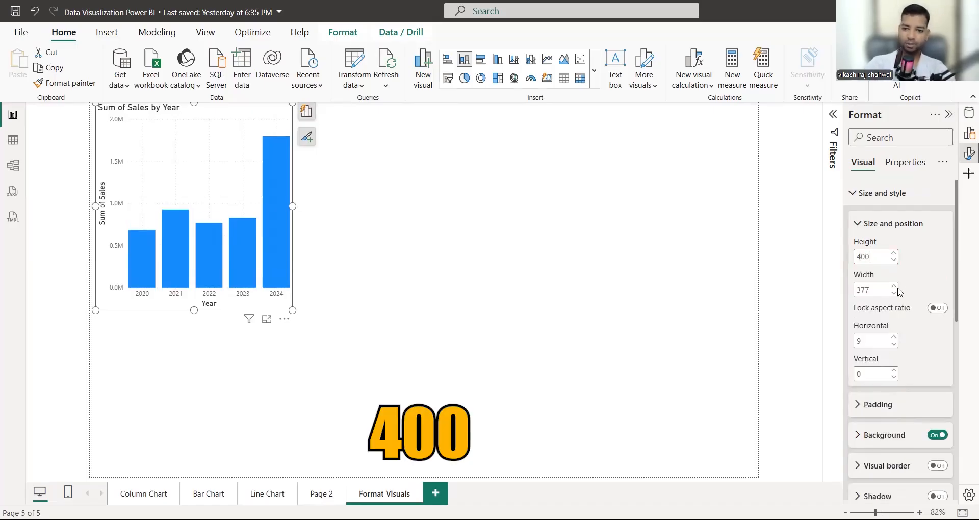
pyautogui.doubleClick(879, 293)
pyautogui.write('400')
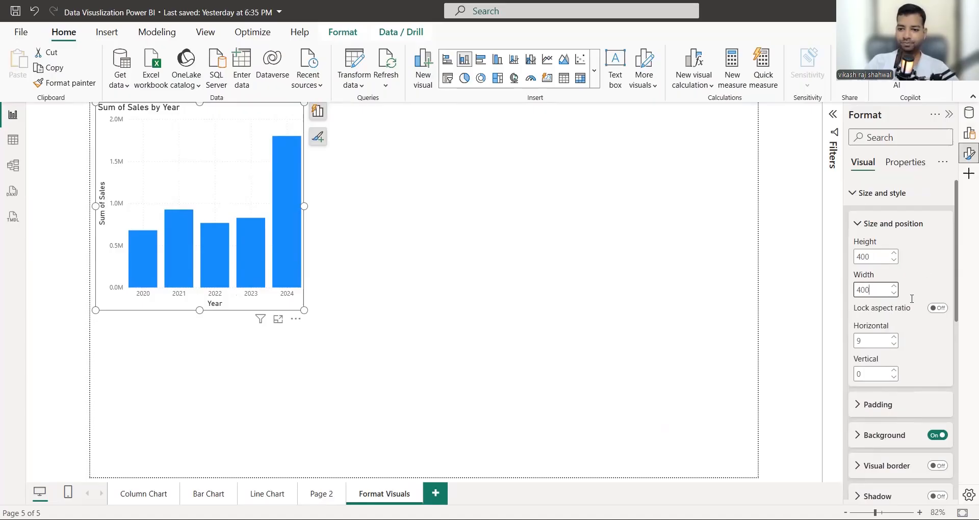
pyautogui.click(879, 290)
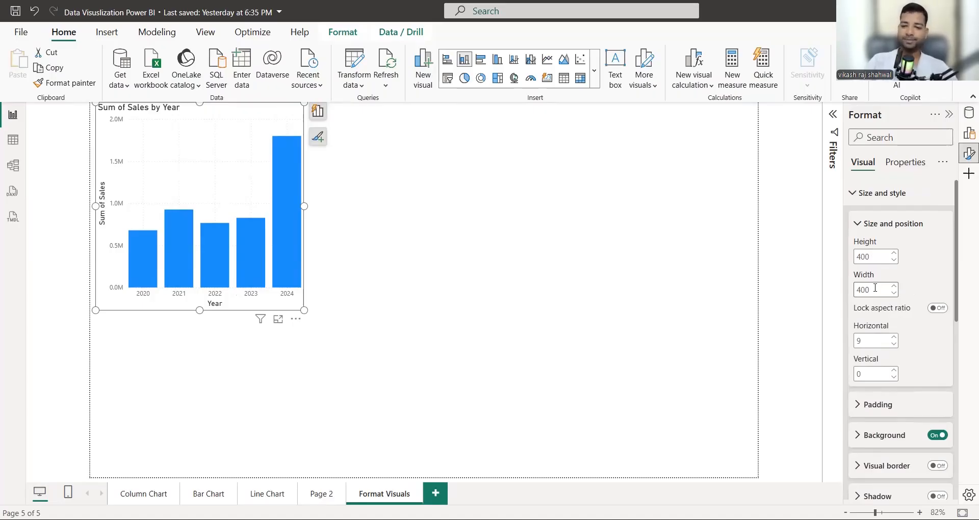
# Step: Lock the chart's aspect ratio, enlarge it to about 480 by 480, and move it against the page's left edge
pyautogui.click(938, 308)
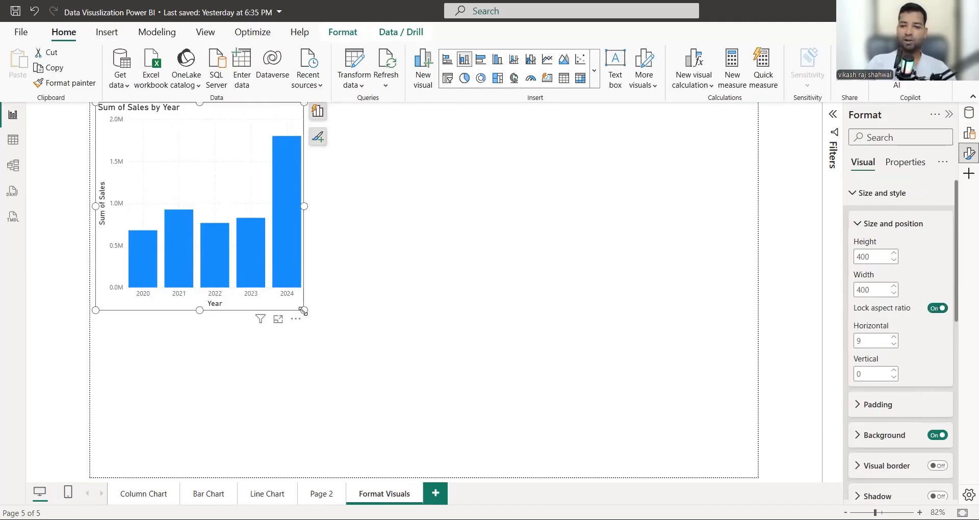
pyautogui.moveTo(304, 310); pyautogui.dragTo(345, 352)
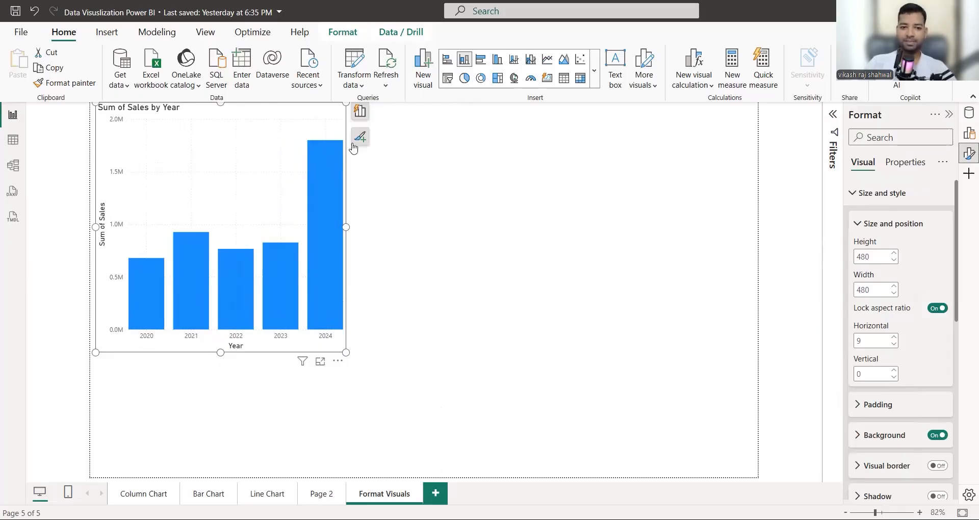
pyautogui.moveTo(280, 145); pyautogui.dragTo(267, 144)
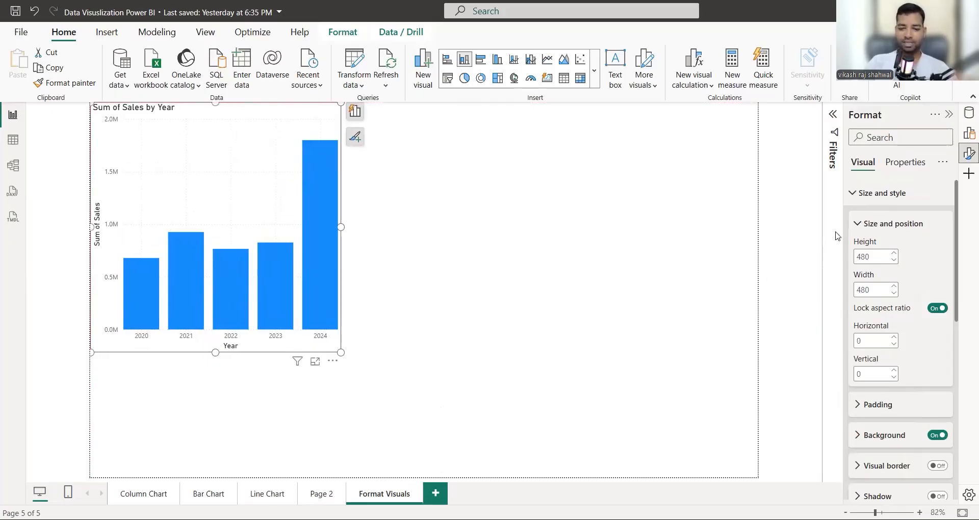
# Step: Set the chart's horizontal and vertical position to 100 each
pyautogui.scroll(-1, 903, 275)
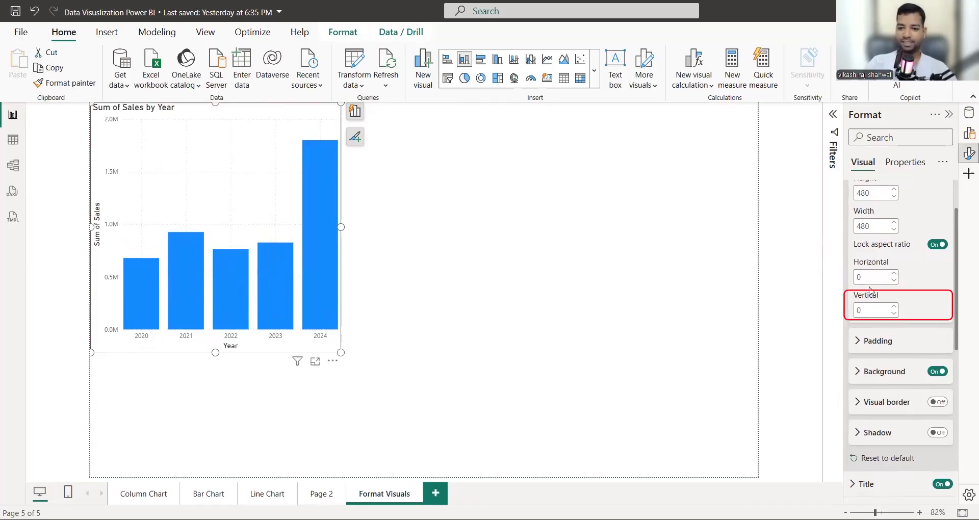
pyautogui.click(873, 277)
pyautogui.write('100')
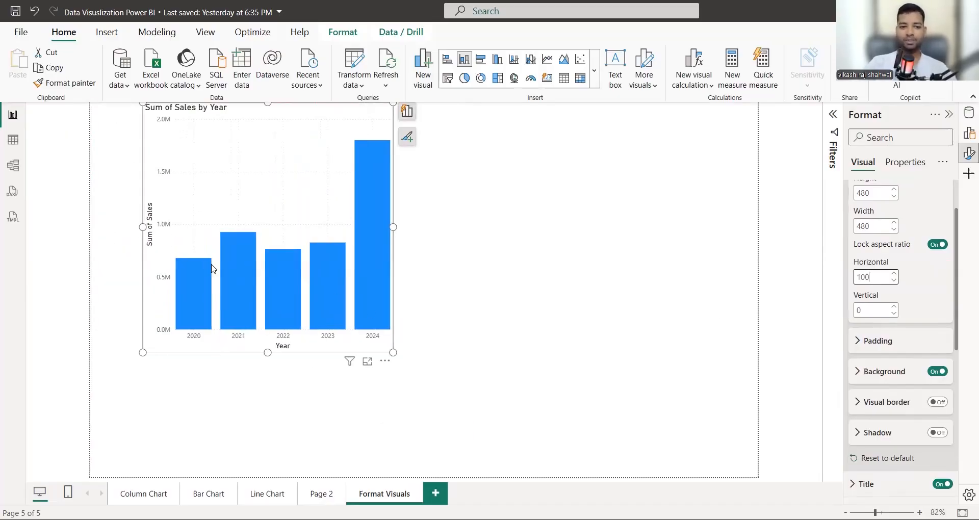
pyautogui.click(877, 307)
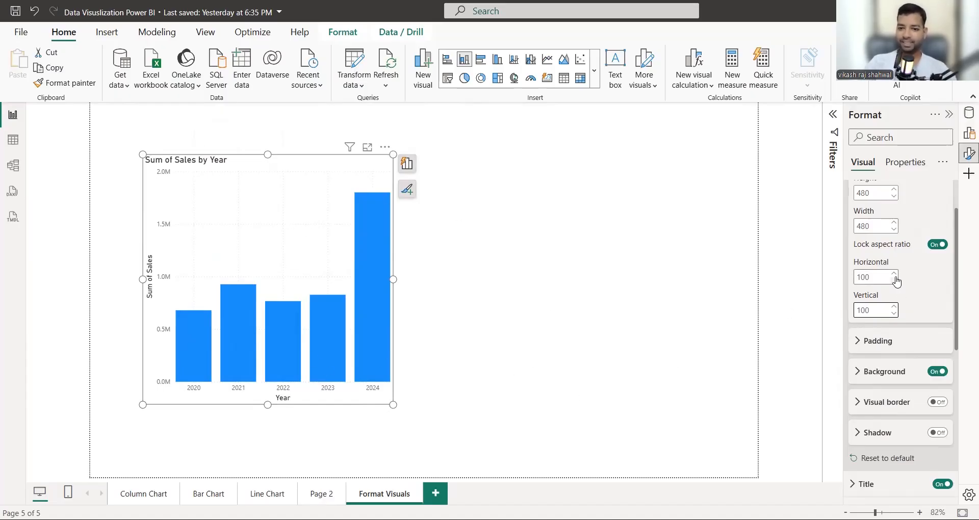
# Step: Set the chart's top padding to 10 px
pyautogui.scroll(-2, 894, 280)
pyautogui.click(857, 281)
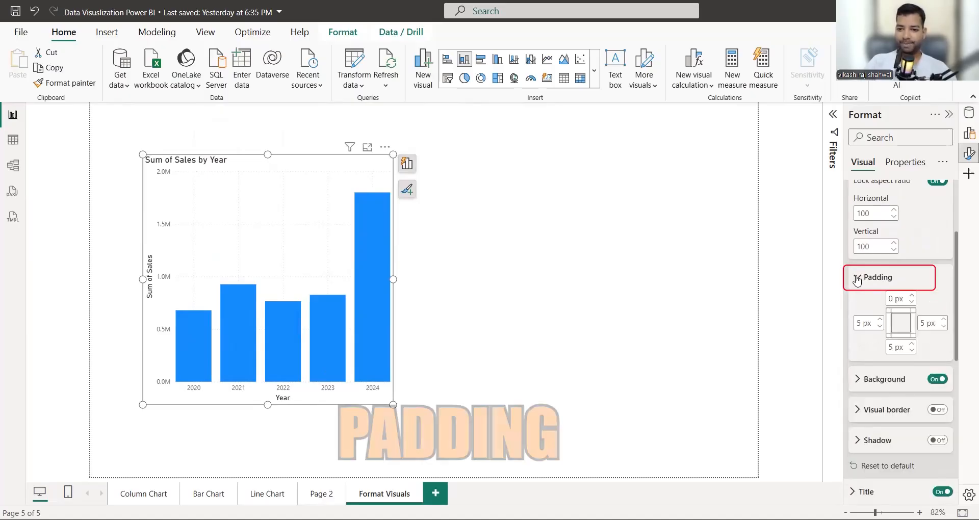
pyautogui.scroll(-2, 895, 260)
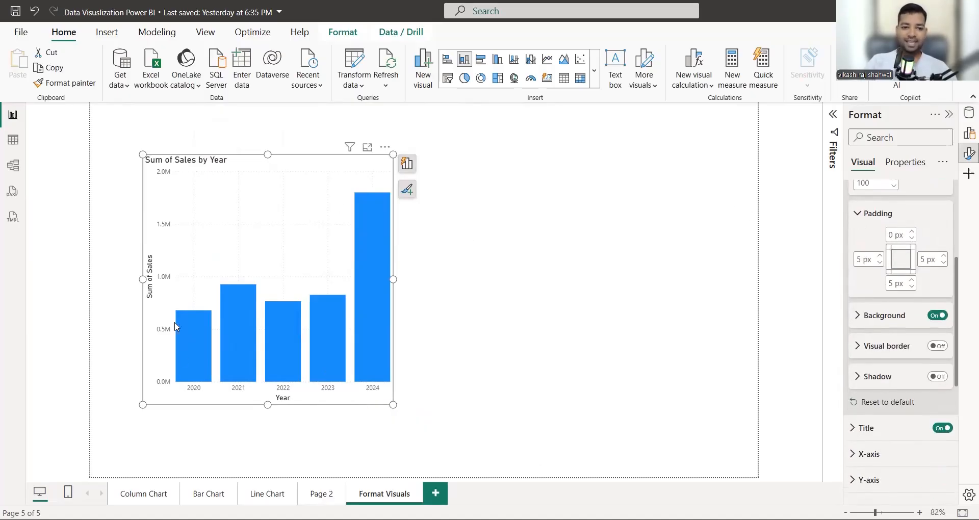
pyautogui.click(893, 234)
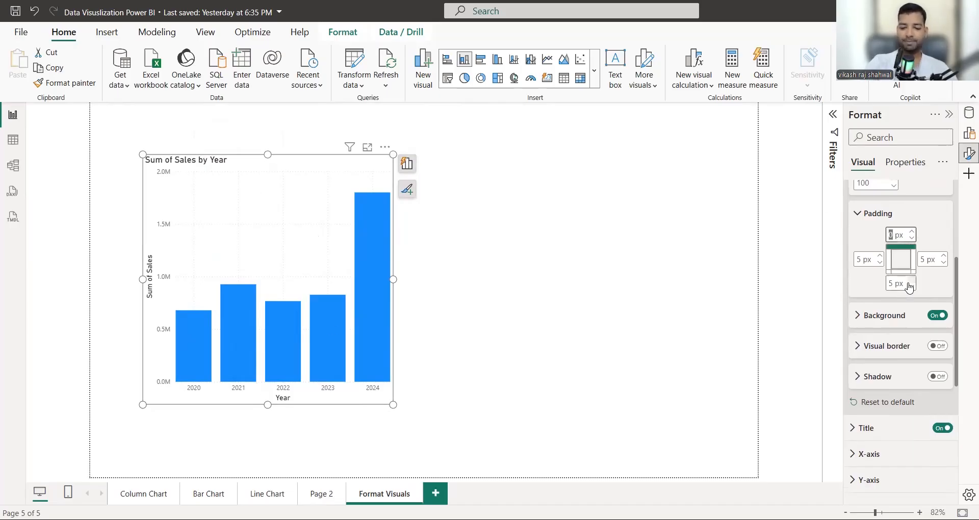
pyautogui.write('10')
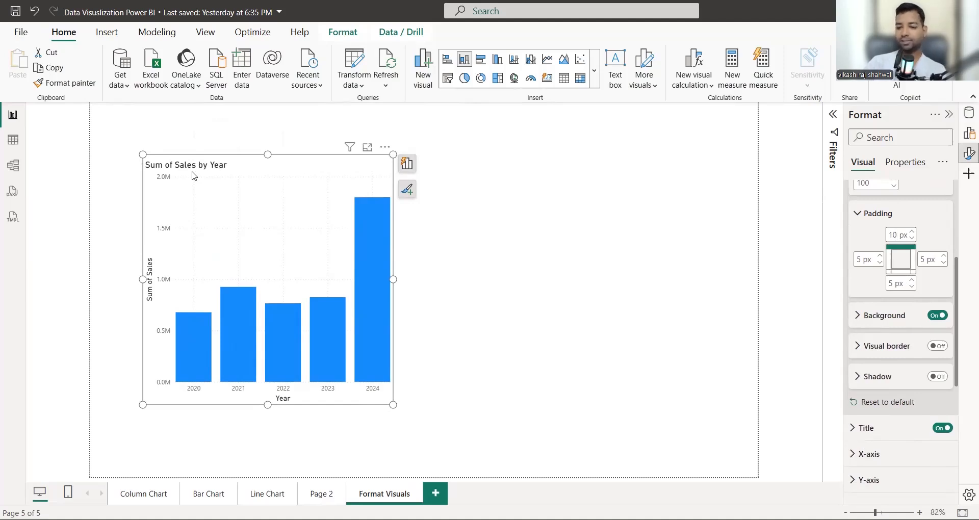
pyautogui.press('BackSpace')
pyautogui.press('BackSpace')
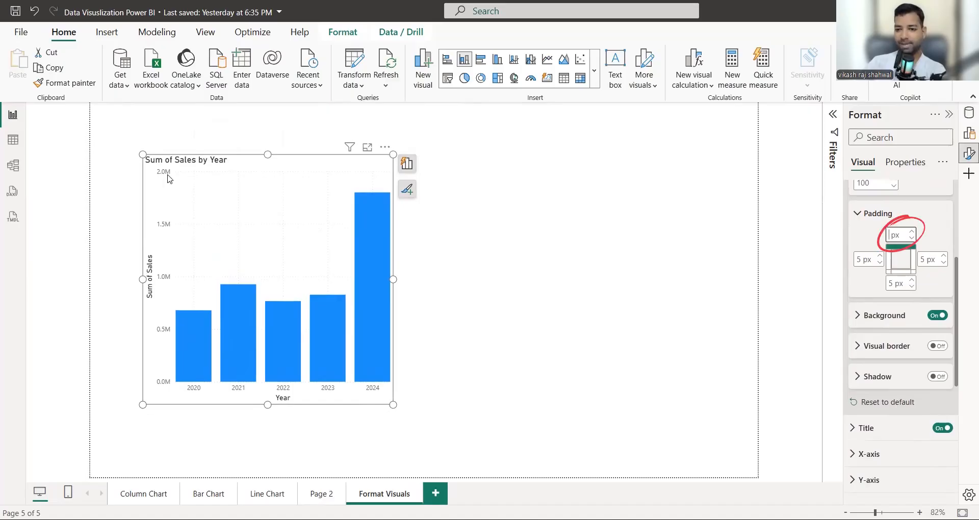
pyautogui.write('10')
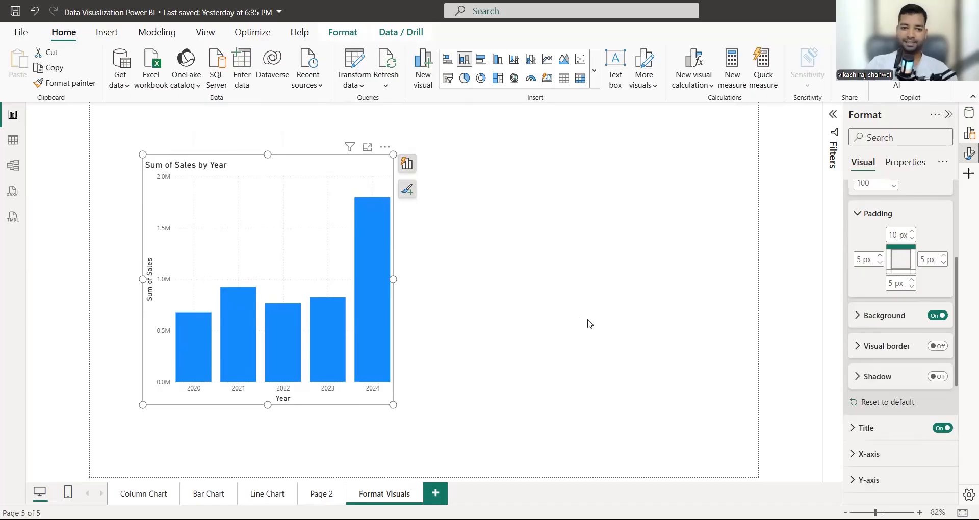
# Step: Set the chart's left padding to 10 px
pyautogui.doubleClick(865, 260)
pyautogui.write('10')
pyautogui.press('BackSpace')
pyautogui.write('1')
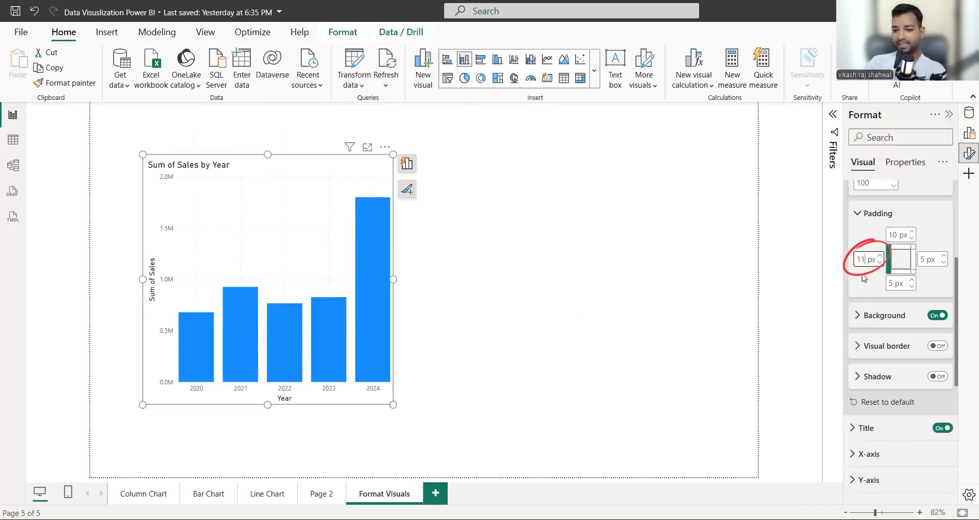
pyautogui.press('BackSpace')
pyautogui.write('0')
pyautogui.press('BackSpace')
pyautogui.write('0')
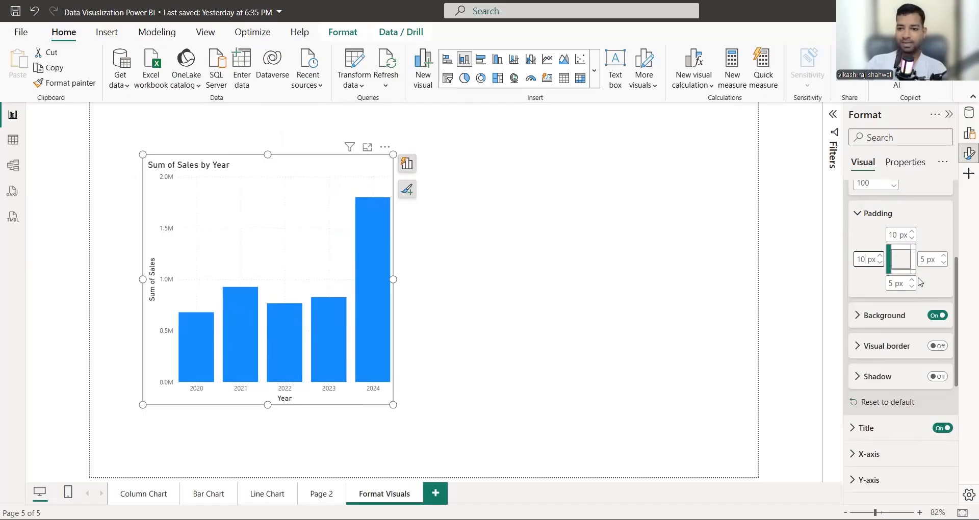
# Step: Set the chart's right and bottom padding to 10 px each
pyautogui.click(923, 260)
pyautogui.write('10')
pyautogui.click(891, 283)
pyautogui.write('10')
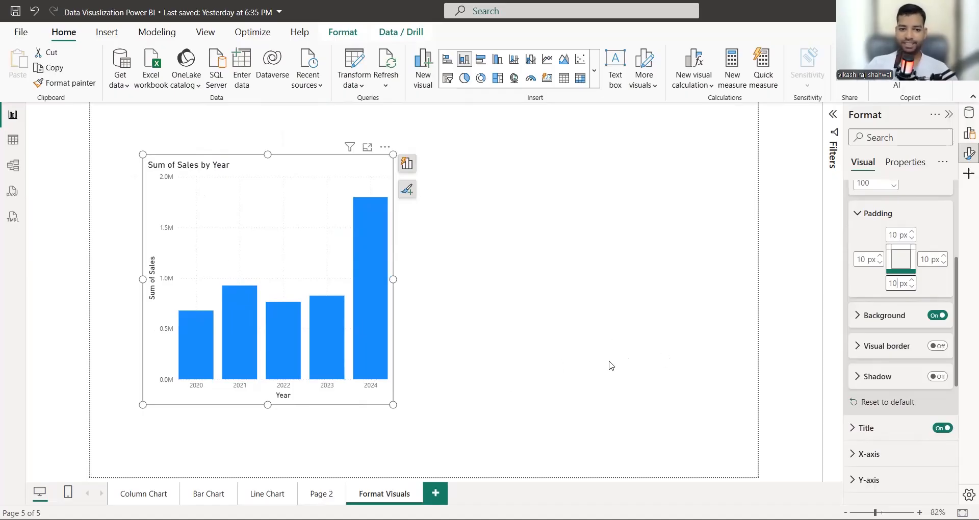
# Step: Set the chart's background to a custom light green, about #CCF6D8
pyautogui.scroll(-3, 849, 226)
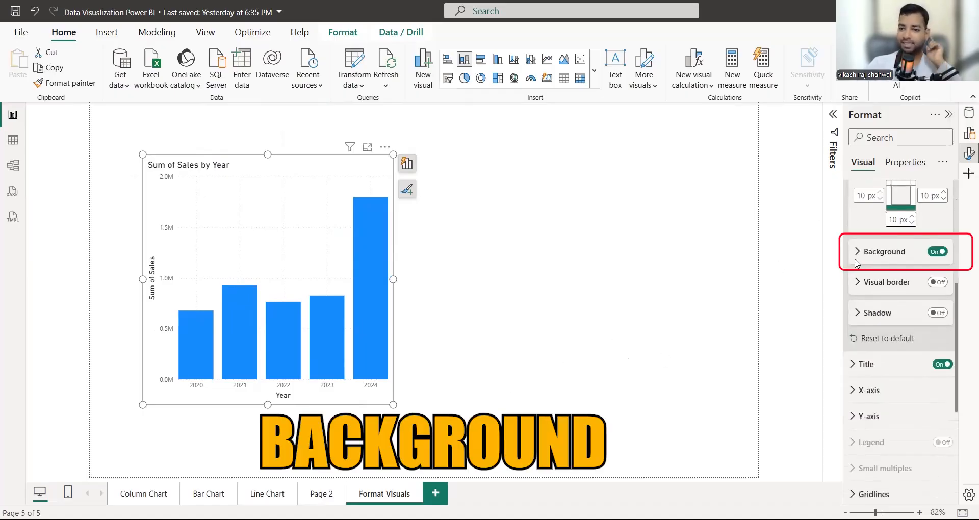
pyautogui.click(860, 252)
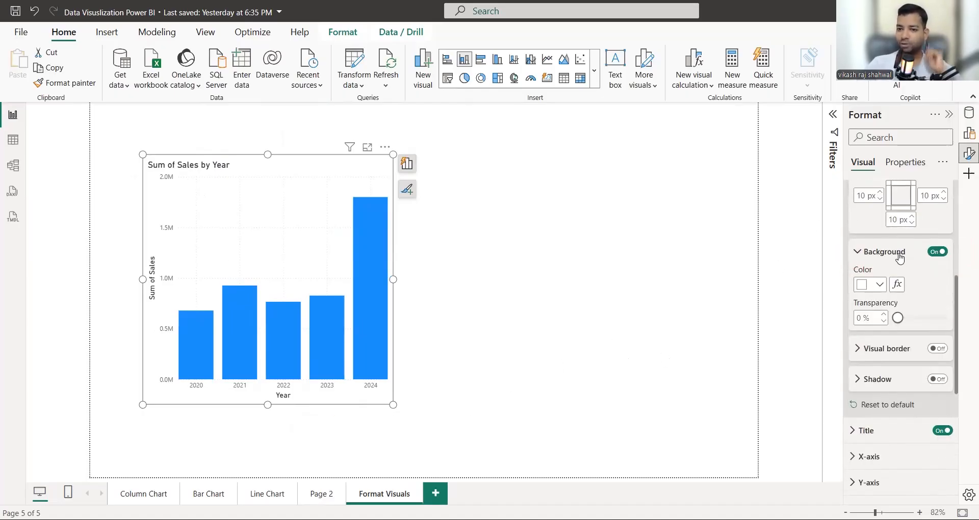
pyautogui.scroll(-3, 879, 259)
pyautogui.scroll(3, 878, 295)
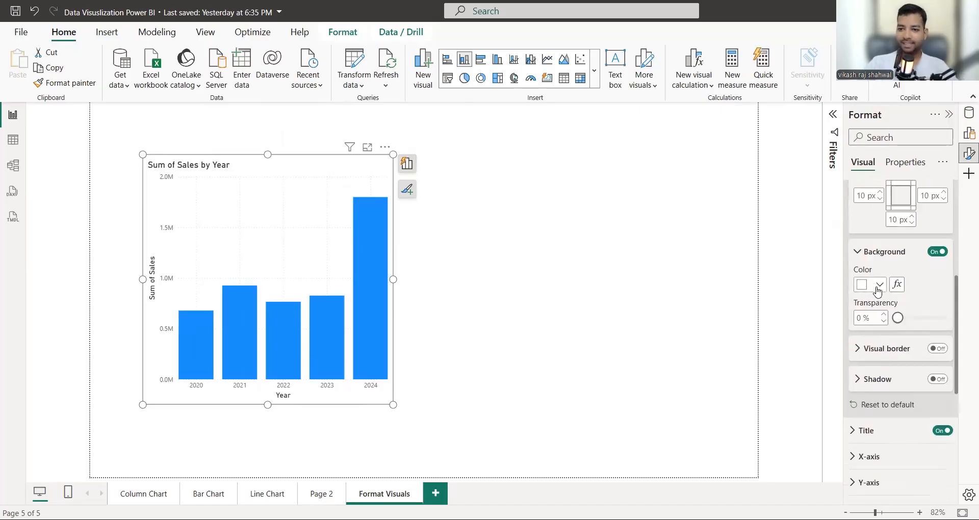
pyautogui.click(878, 285)
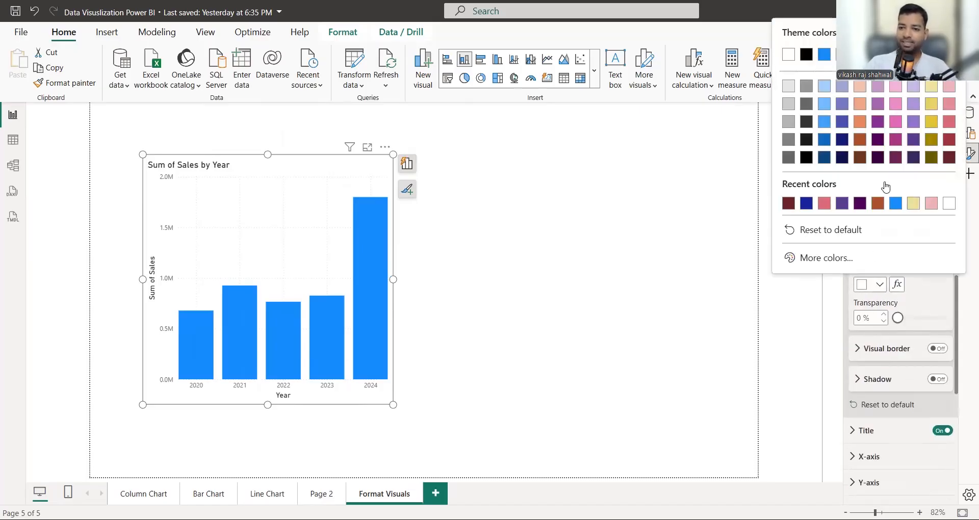
pyautogui.click(827, 258)
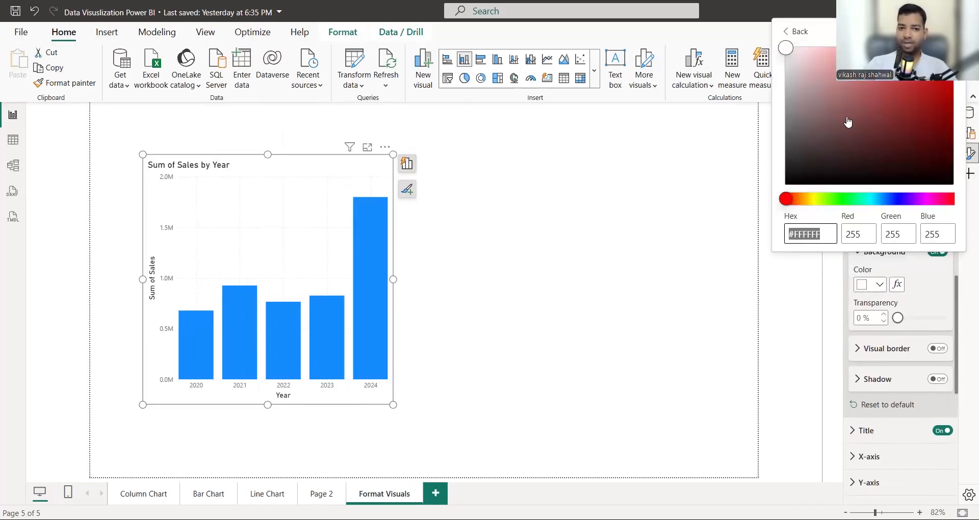
pyautogui.click(832, 50)
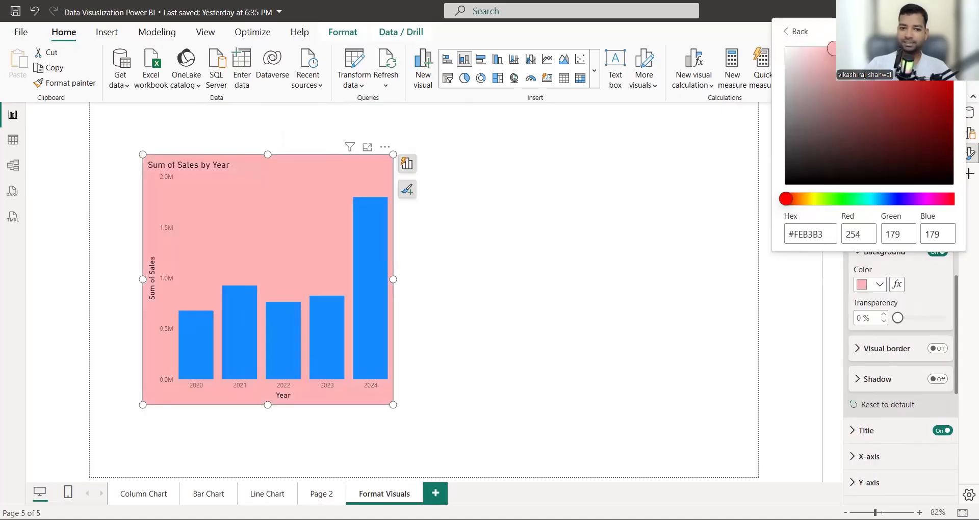
pyautogui.moveTo(832, 51); pyautogui.dragTo(810, 49)
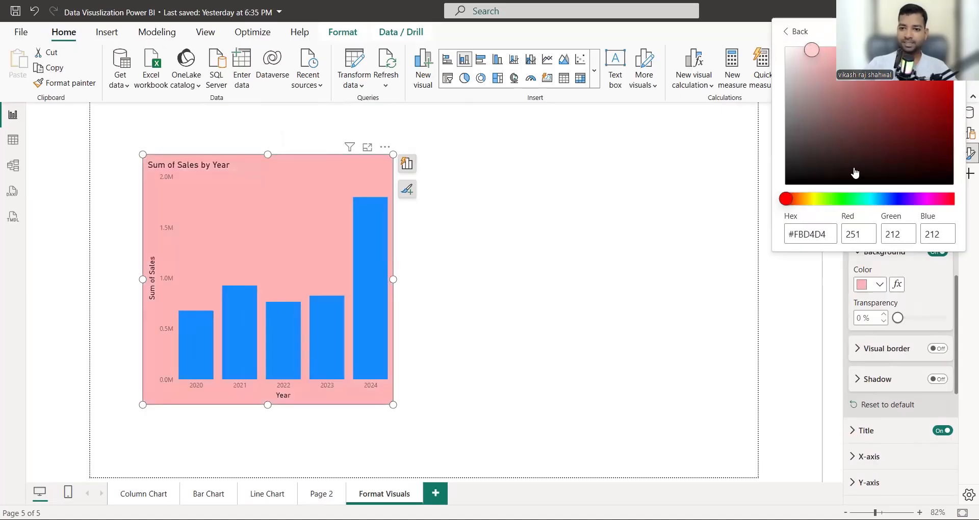
pyautogui.click(848, 199)
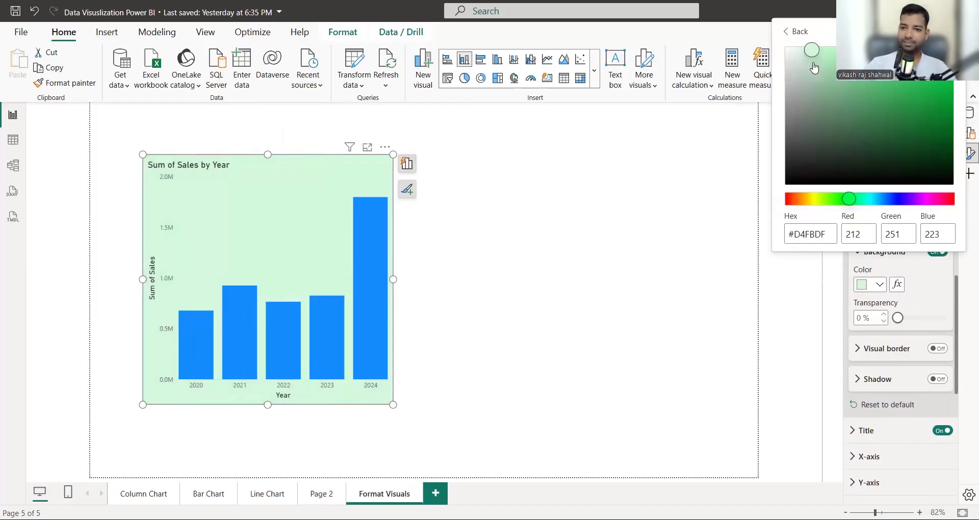
pyautogui.moveTo(810, 50)
pyautogui.mouseDown()
pyautogui.moveTo(800, 49)
pyautogui.moveTo(815, 53)
pyautogui.mouseUp()
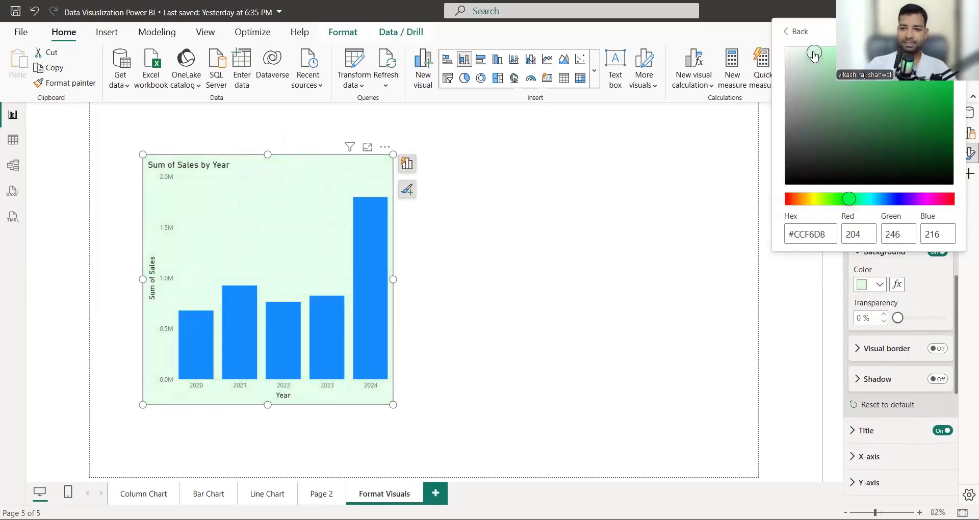
pyautogui.click(921, 296)
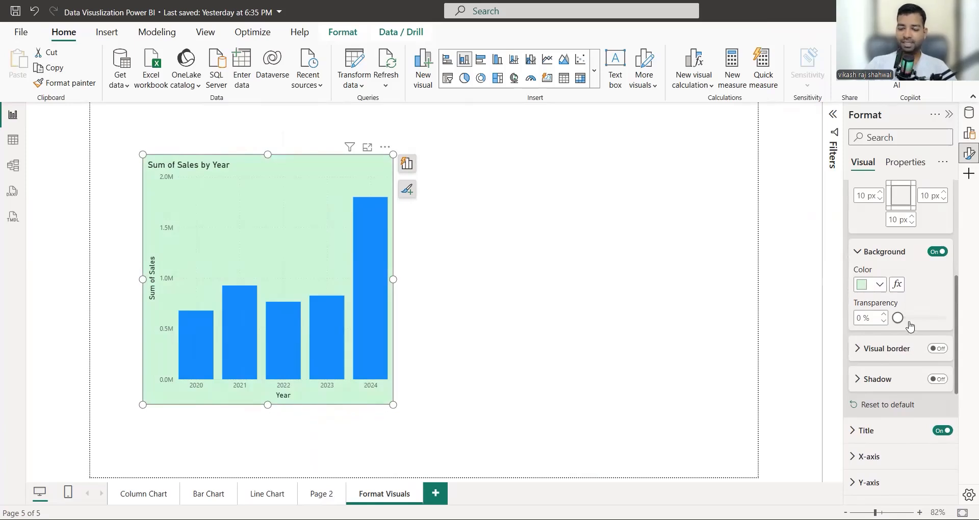
# Step: Try different transparency levels for the chart background and set it to 20 %
pyautogui.moveTo(899, 317); pyautogui.dragTo(959, 326)
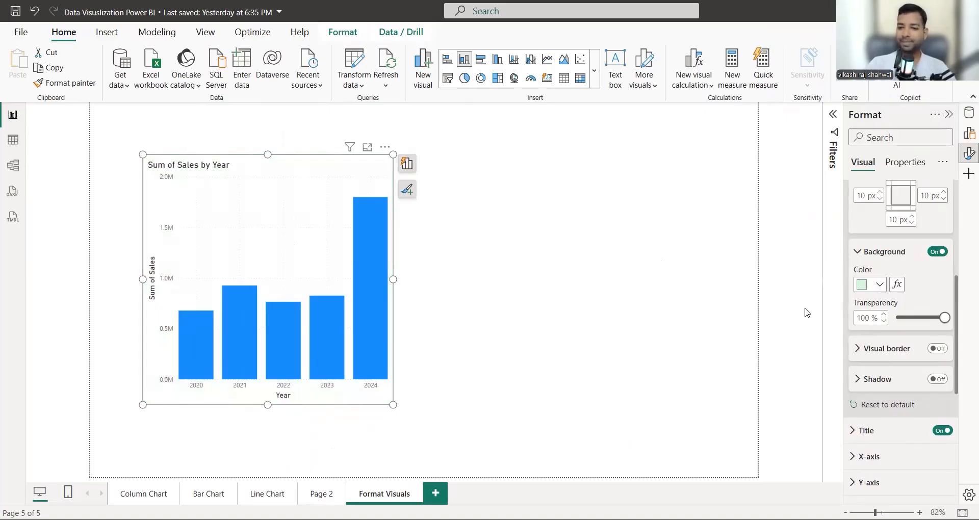
pyautogui.moveTo(944, 320); pyautogui.dragTo(916, 318)
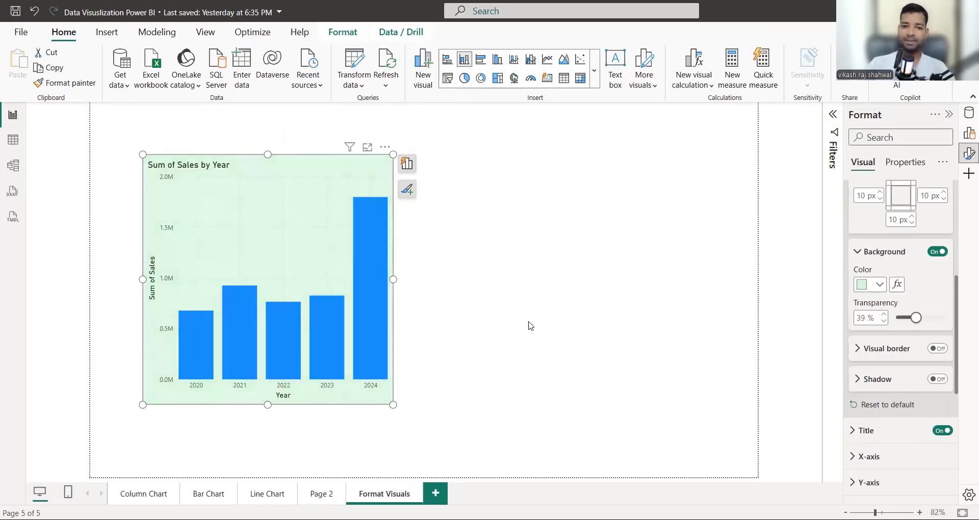
pyautogui.moveTo(916, 319); pyautogui.dragTo(908, 323)
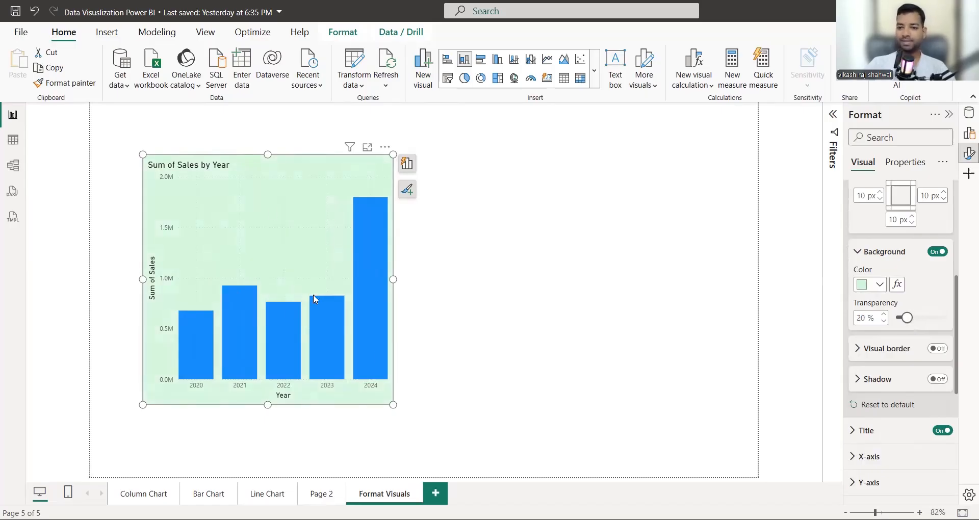
# Step: Turn on the chart's visual border and deselect the chart to check it, dismissing the page type notice
pyautogui.scroll(-2, 875, 325)
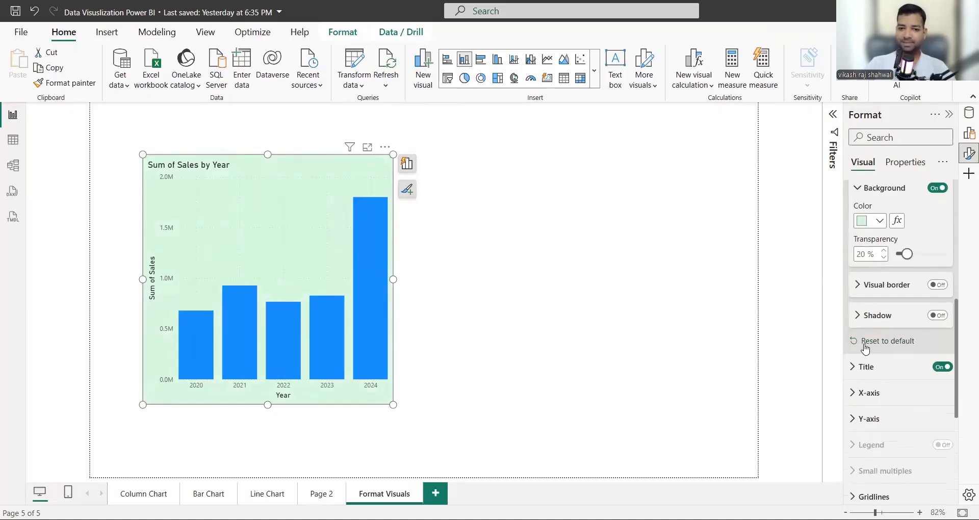
pyautogui.click(940, 285)
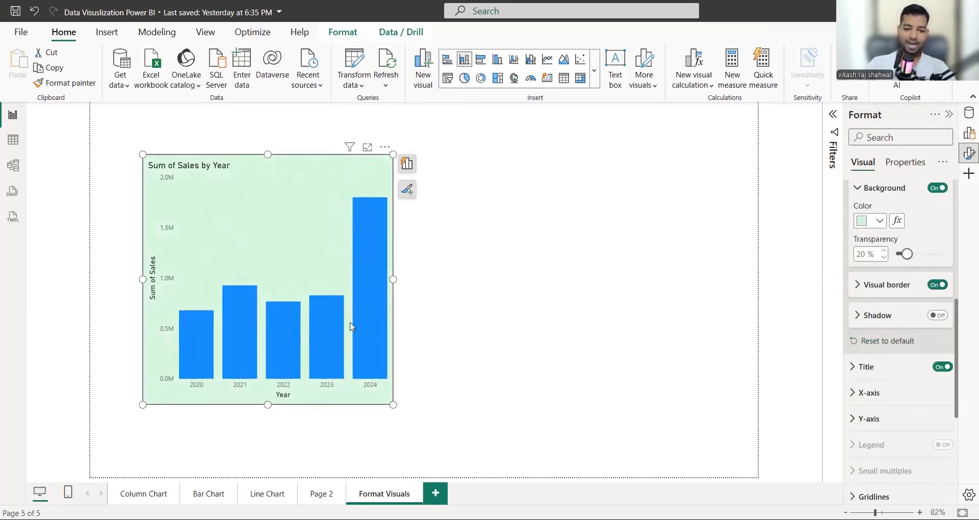
pyautogui.click(464, 316)
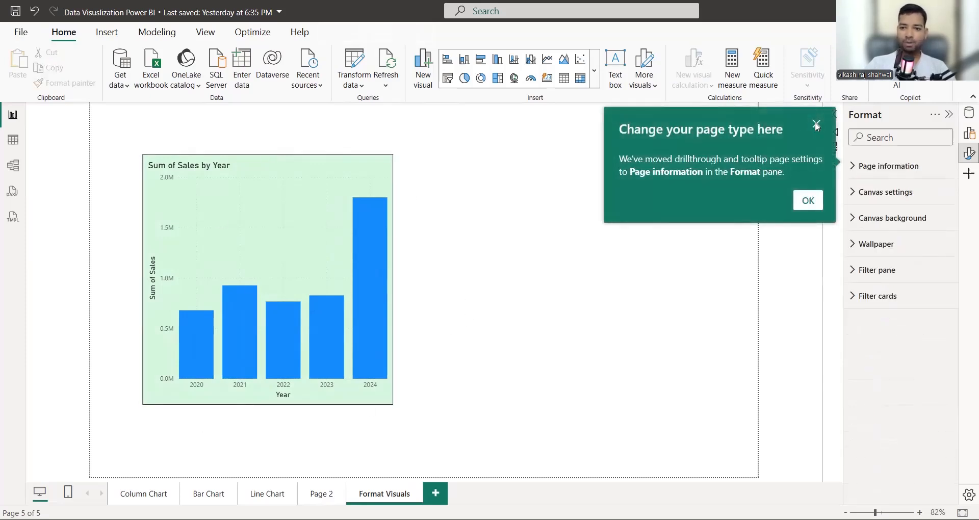
pyautogui.click(816, 125)
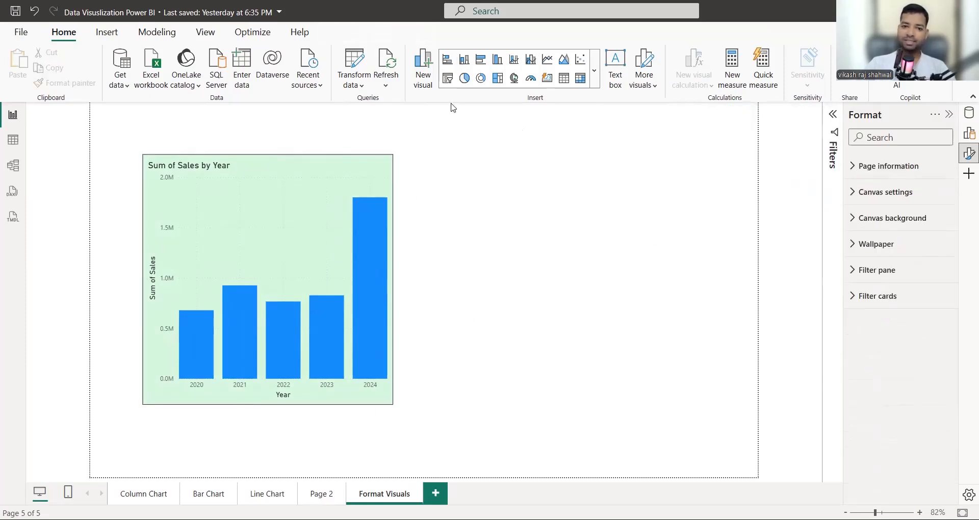
# Step: Reselect the chart, collapse its padding and size settings, and set the visual border color to dark red
pyautogui.click(231, 198)
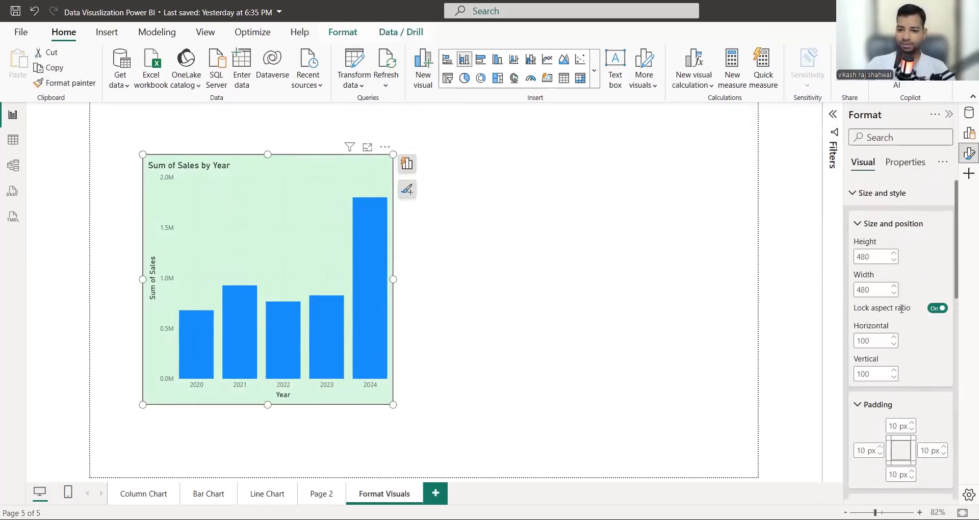
pyautogui.scroll(-3, 901, 308)
pyautogui.click(854, 277)
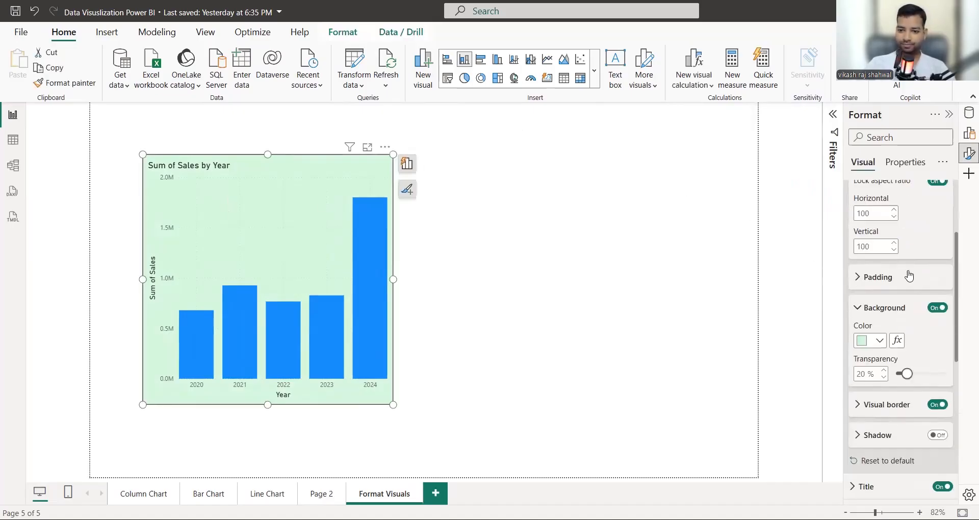
pyautogui.scroll(3, 908, 276)
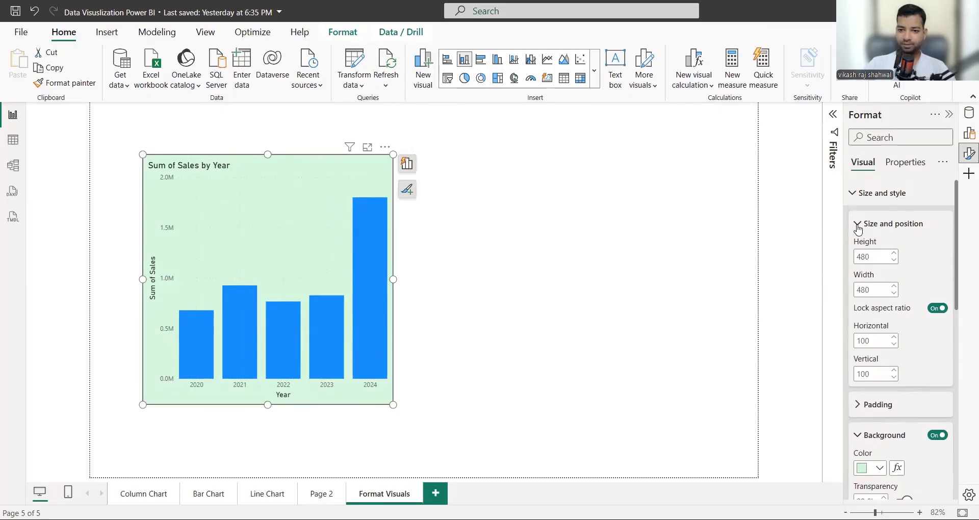
pyautogui.click(858, 226)
pyautogui.scroll(-3, 887, 255)
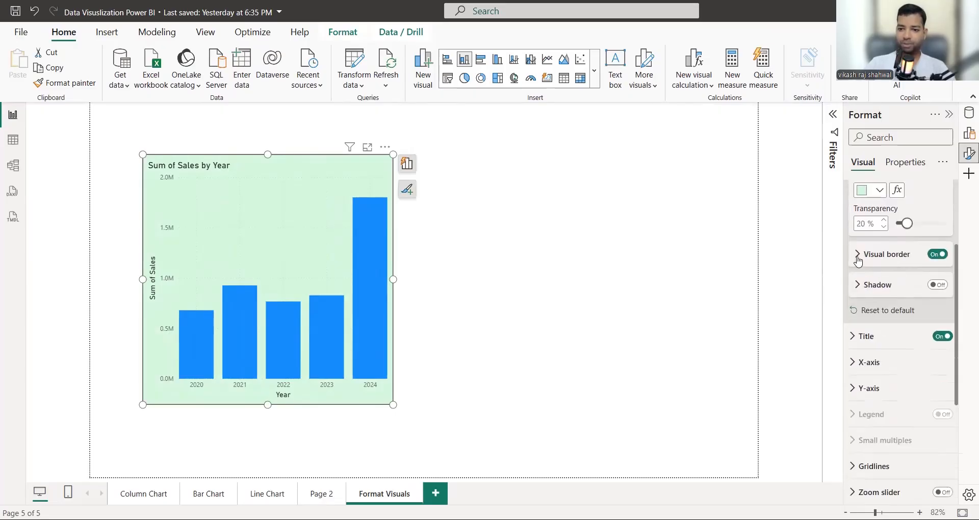
pyautogui.click(858, 260)
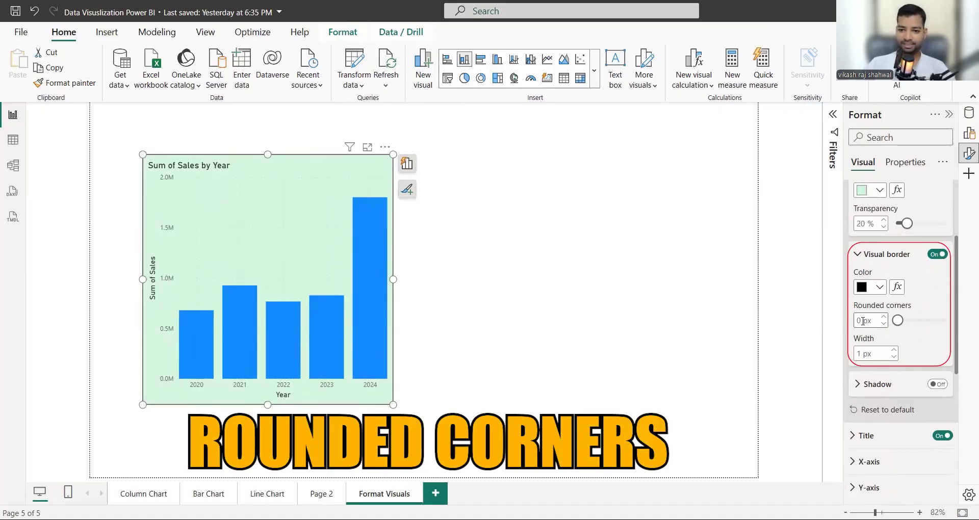
pyautogui.click(877, 292)
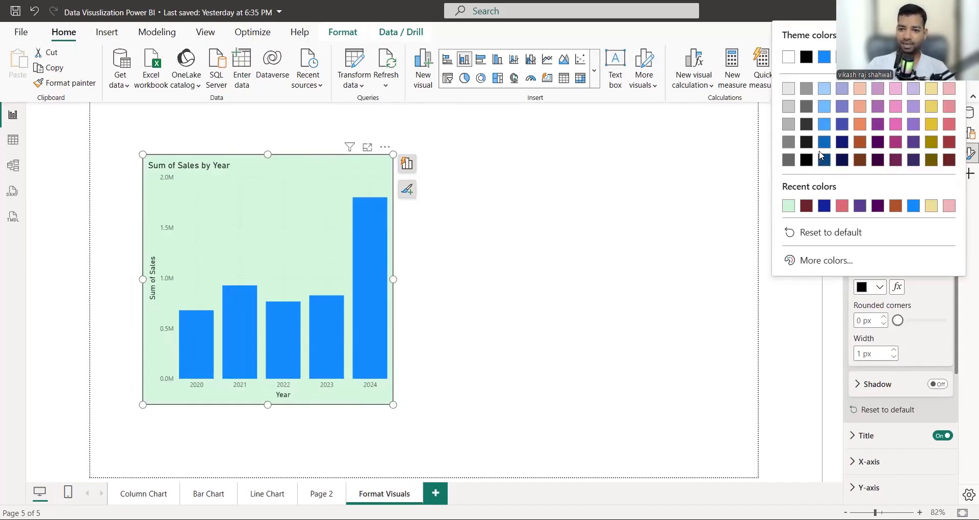
pyautogui.click(950, 144)
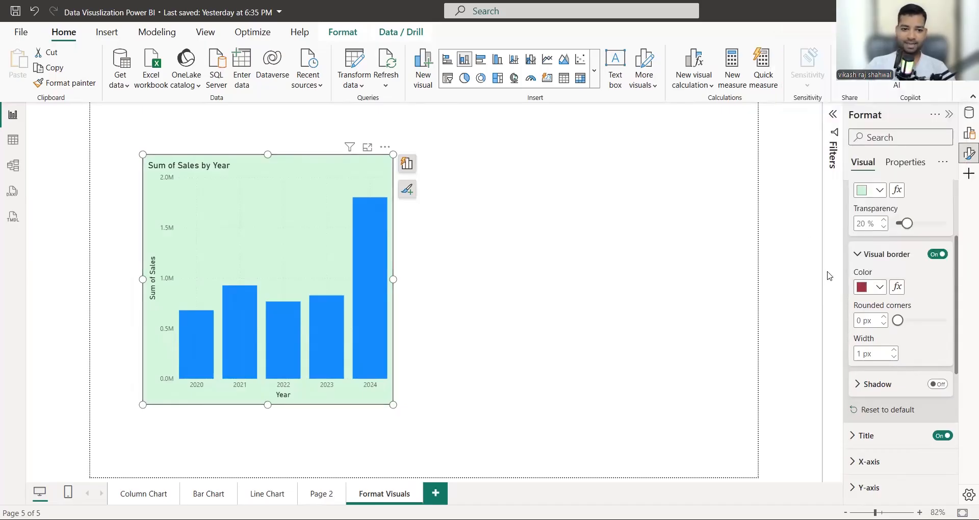
# Step: Round the visual border's corners to 20 px and deselect the chart to check the result
pyautogui.scroll(-2, 878, 285)
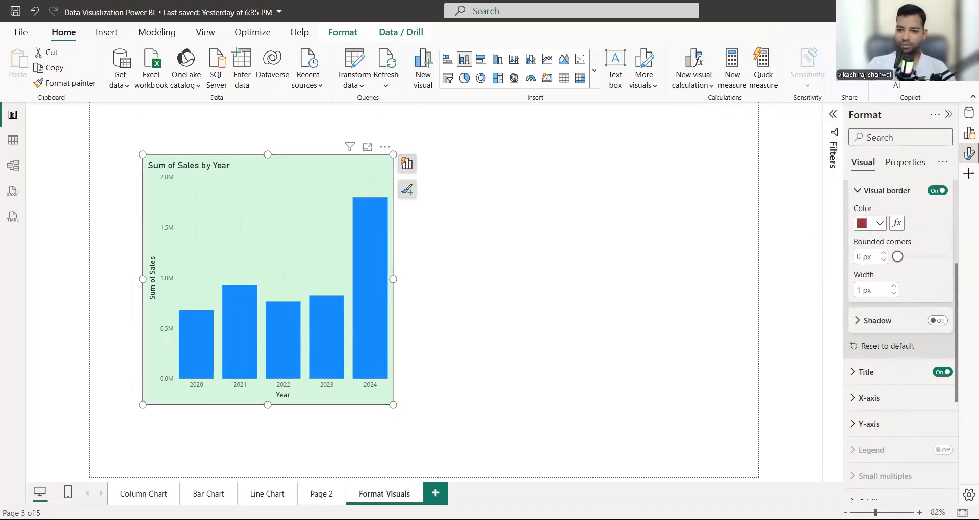
pyautogui.write('20')
pyautogui.press('Return')
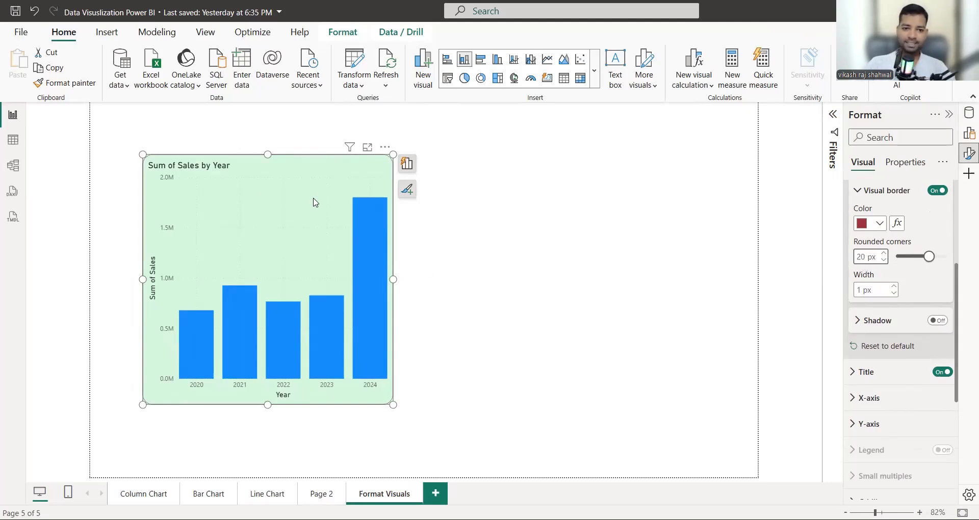
pyautogui.click(428, 228)
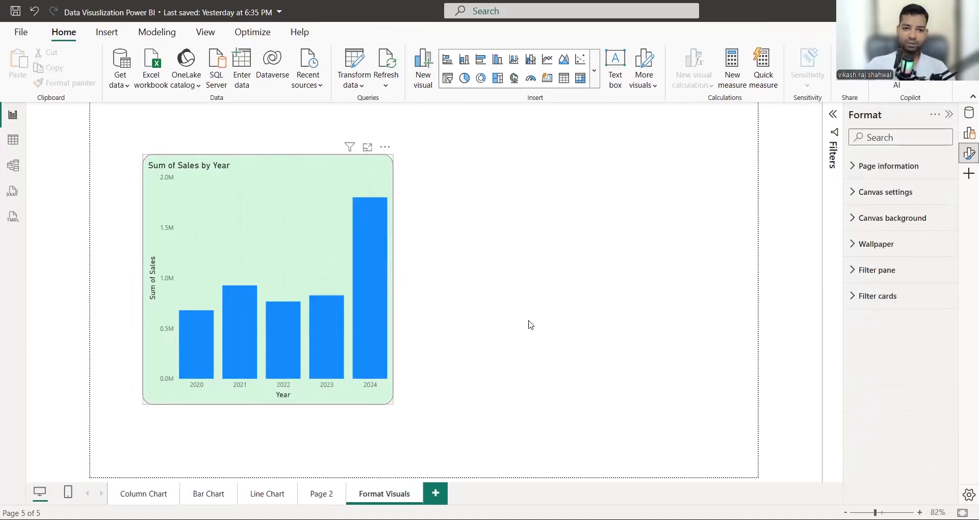
# Step: Reselect the sales chart and turn on its shadow
pyautogui.click(283, 196)
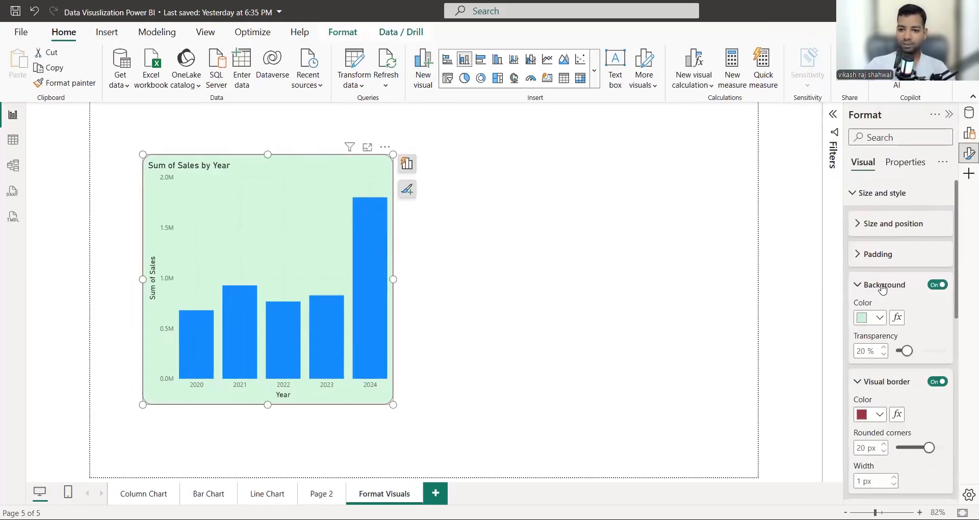
pyautogui.scroll(-5, 879, 289)
pyautogui.scroll(-1, 883, 289)
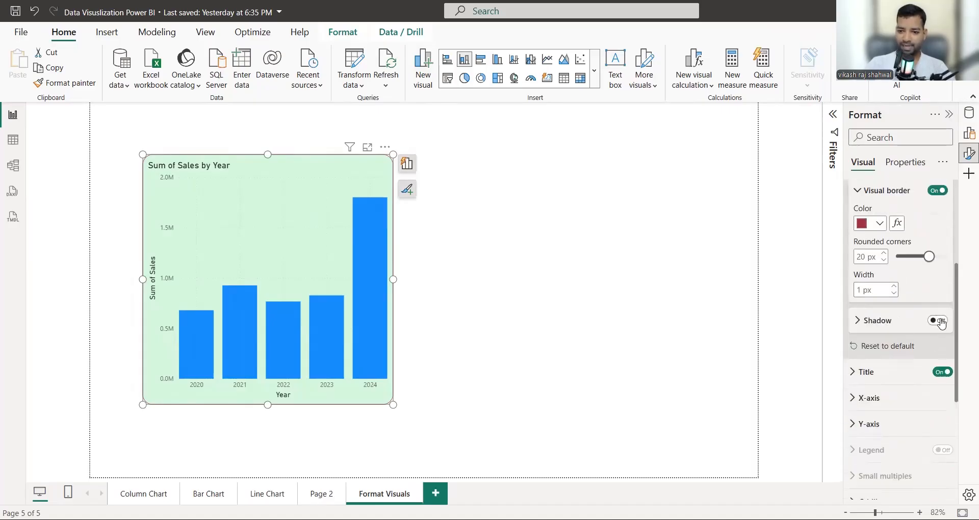
pyautogui.click(940, 321)
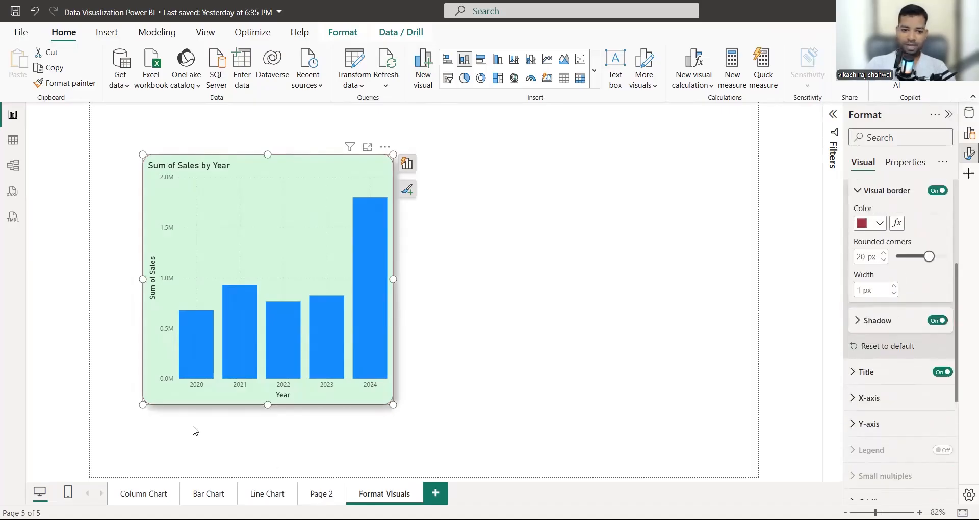
# Step: Set the chart shadow's offset to Inside
pyautogui.scroll(-1, 852, 295)
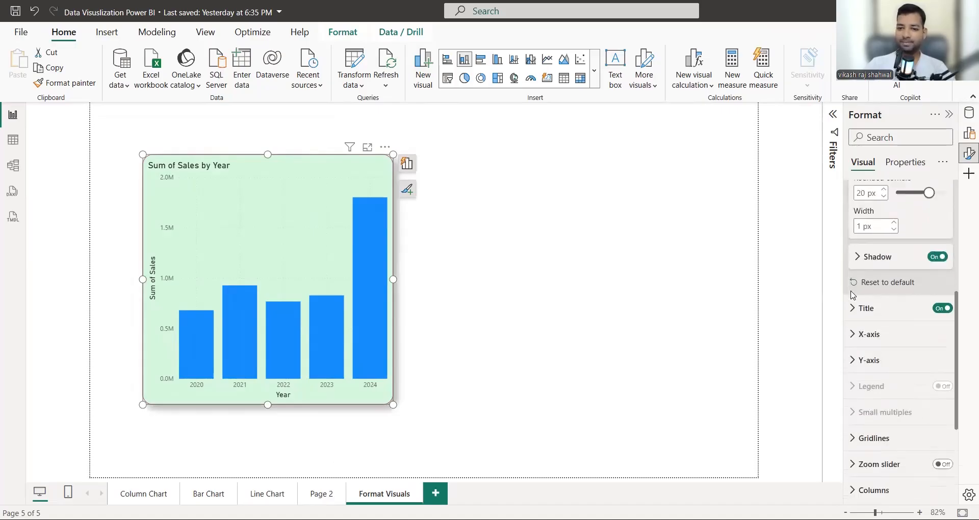
pyautogui.click(859, 260)
pyautogui.scroll(-1, 888, 264)
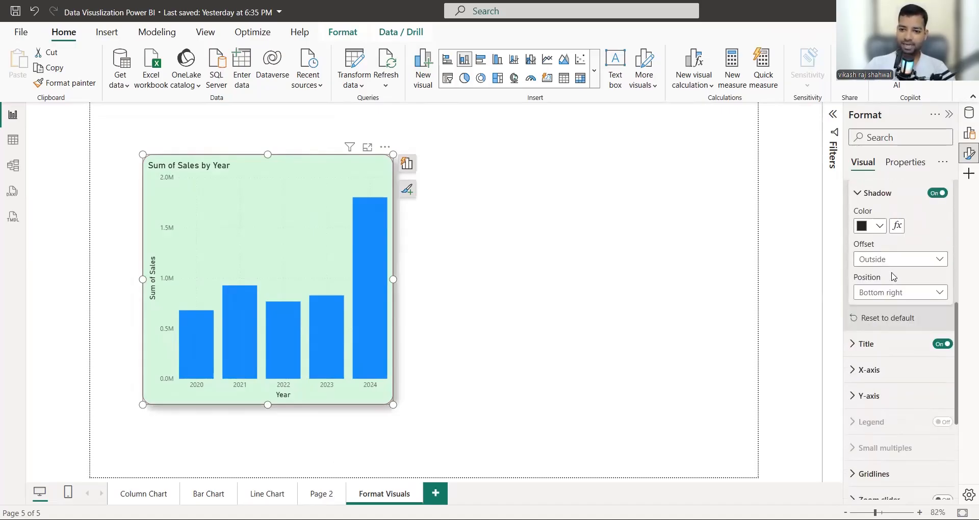
pyautogui.click(892, 259)
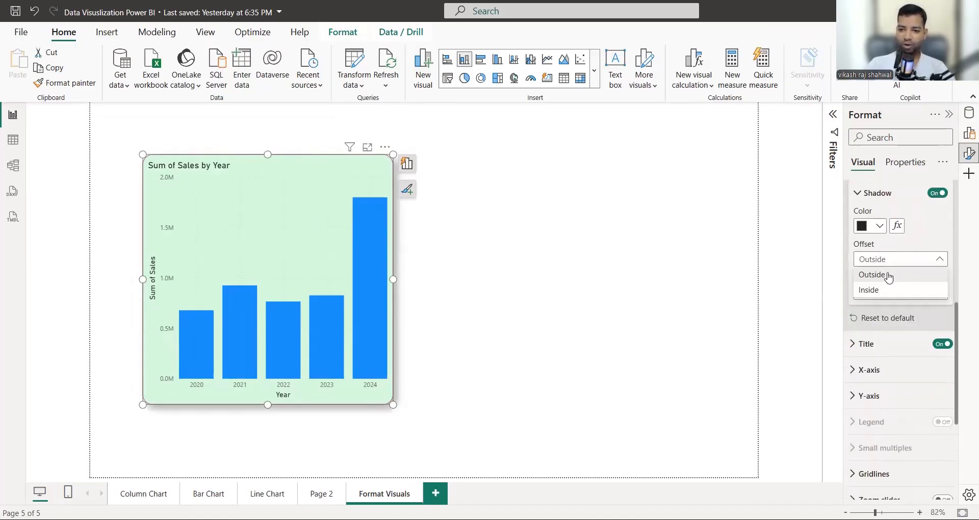
pyautogui.click(883, 289)
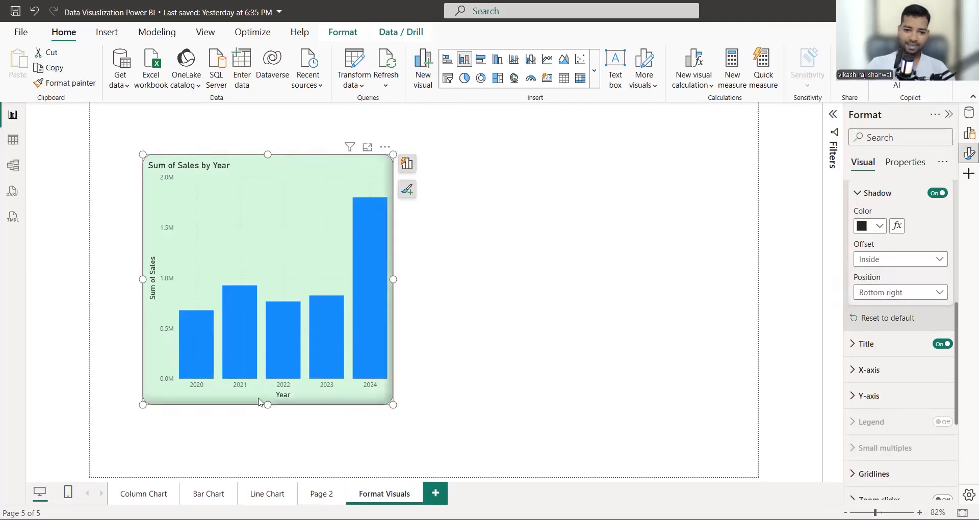
# Step: Try the Bottom and Top right positions for the chart's shadow and set it back to Bottom right
pyautogui.click(878, 296)
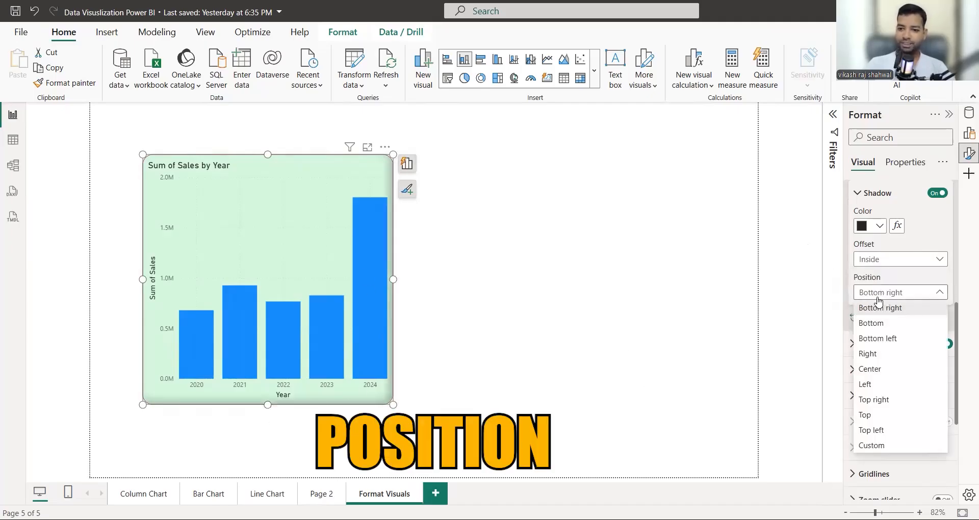
pyautogui.click(886, 323)
pyautogui.click(889, 293)
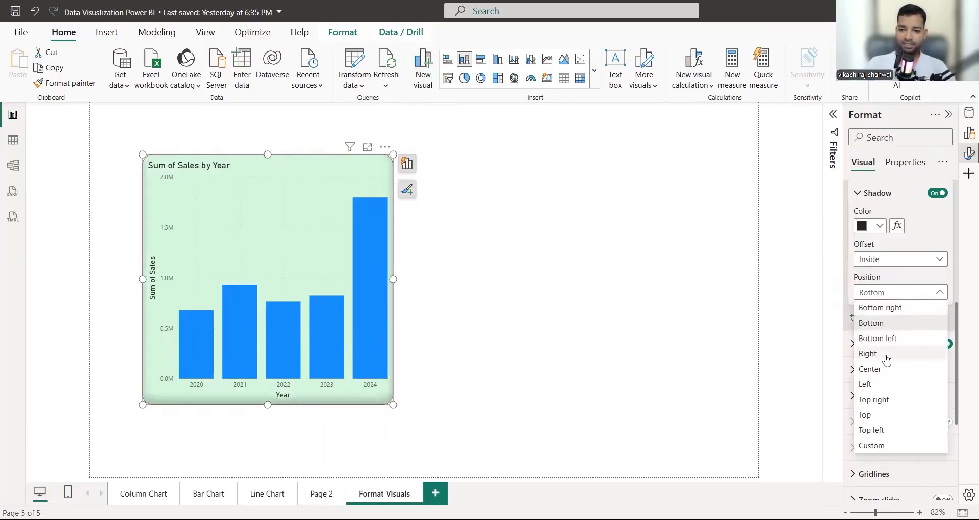
pyautogui.click(888, 401)
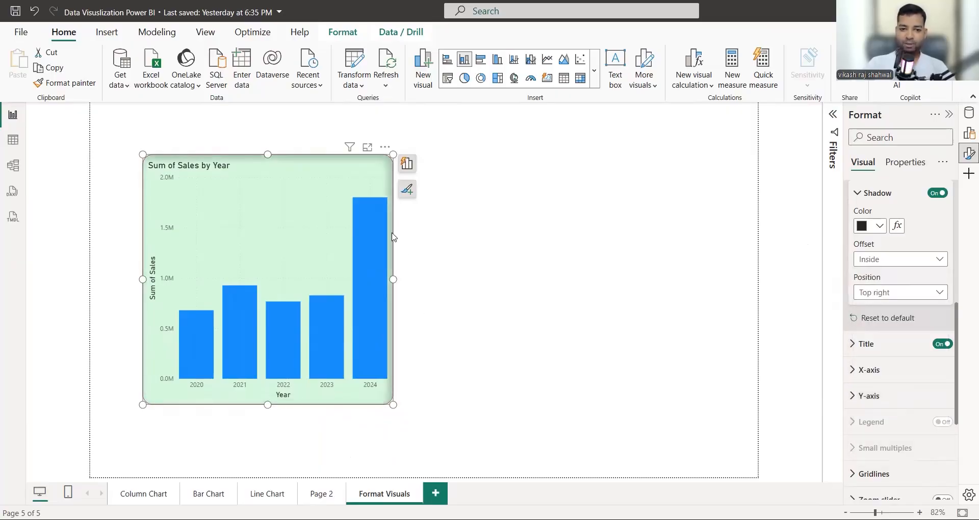
pyautogui.click(895, 296)
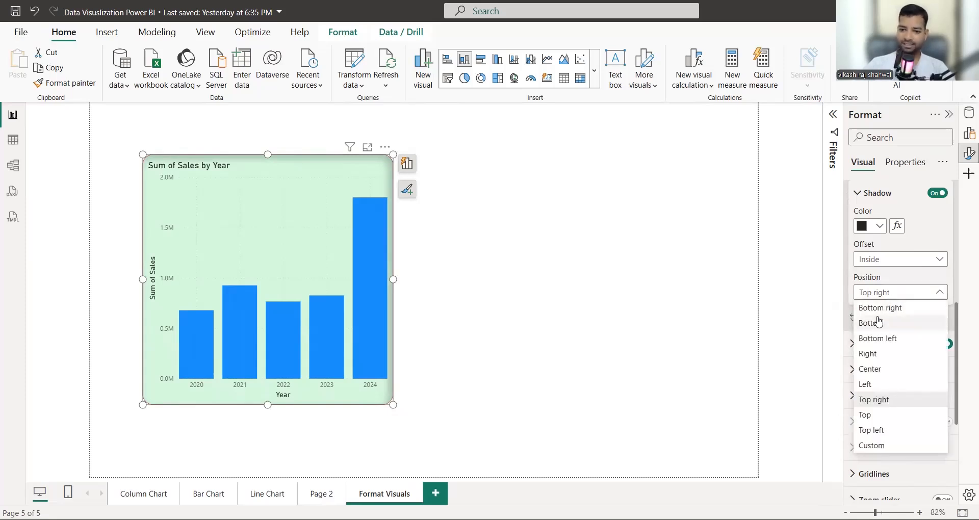
pyautogui.click(876, 312)
# Step: Expand the chart's title settings and shorten the title text to "Sales by Year"
pyautogui.scroll(-3, 881, 267)
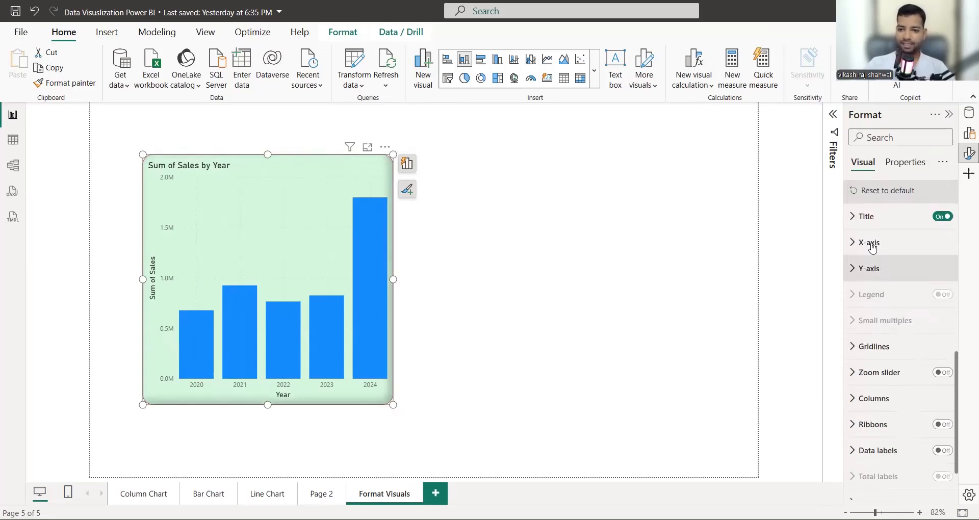
pyautogui.click(851, 220)
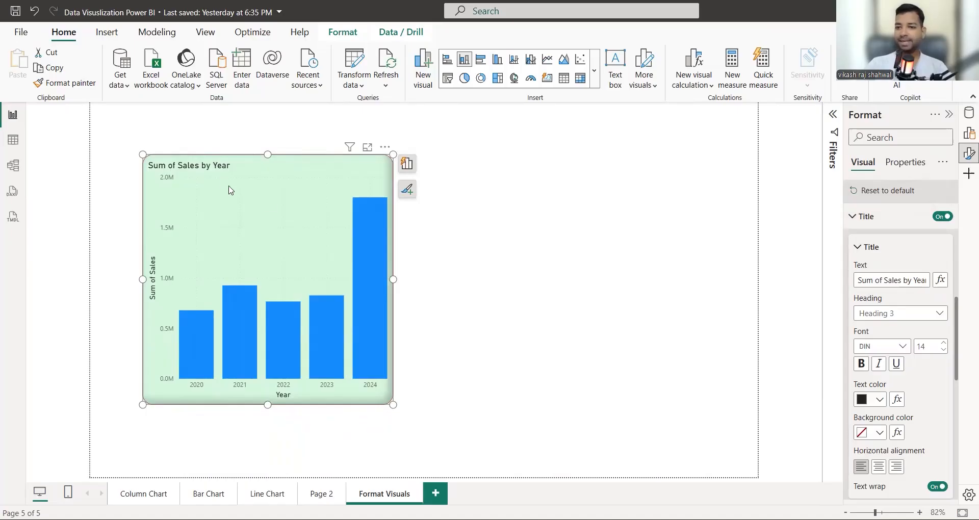
pyautogui.moveTo(883, 279); pyautogui.dragTo(819, 286)
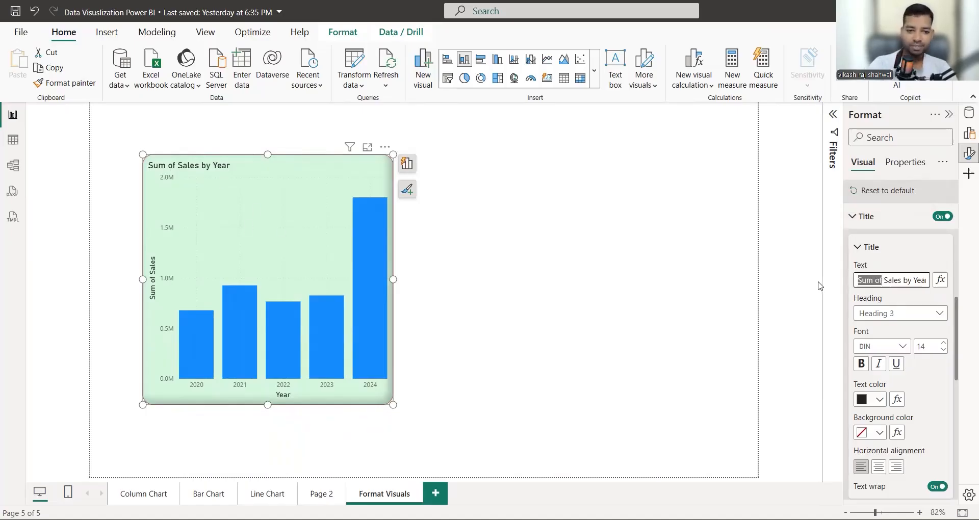
pyautogui.press('BackSpace')
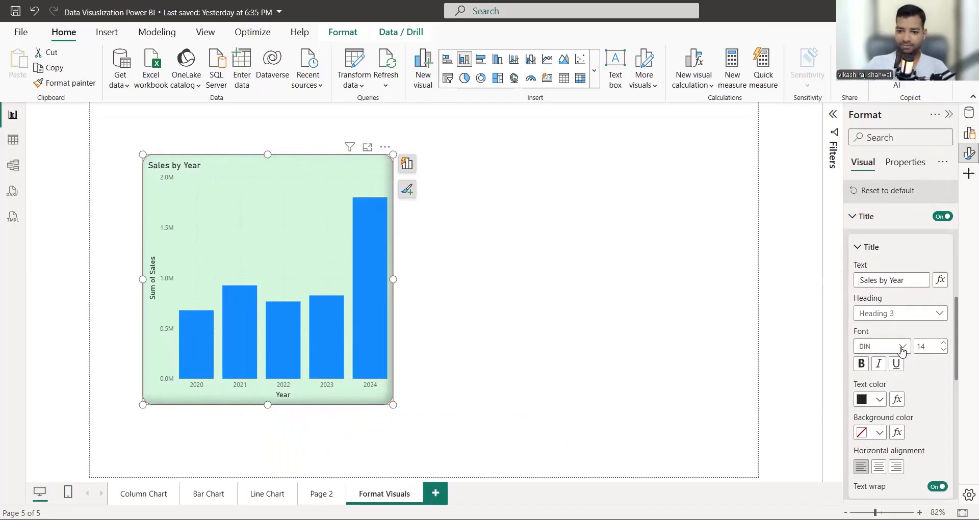
# Step: Set the chart title's font to Segoe UI Bold at size 17, after trying Arial Black
pyautogui.click(901, 349)
pyautogui.click(887, 155)
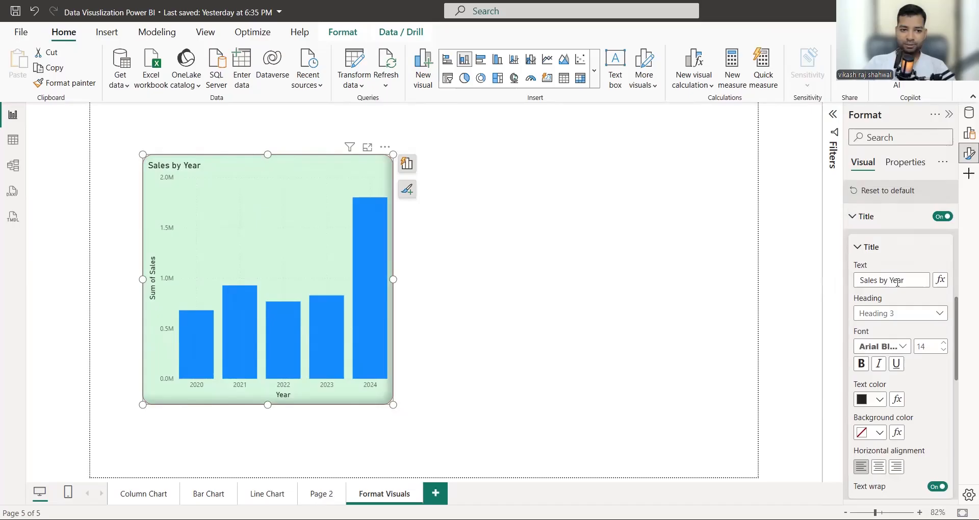
pyautogui.click(905, 349)
pyautogui.scroll(-5, 894, 261)
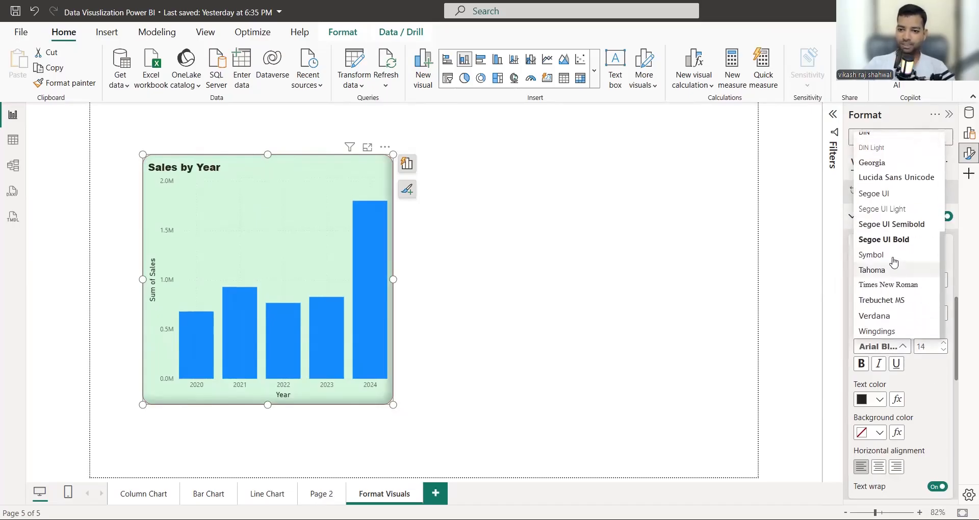
pyautogui.click(885, 239)
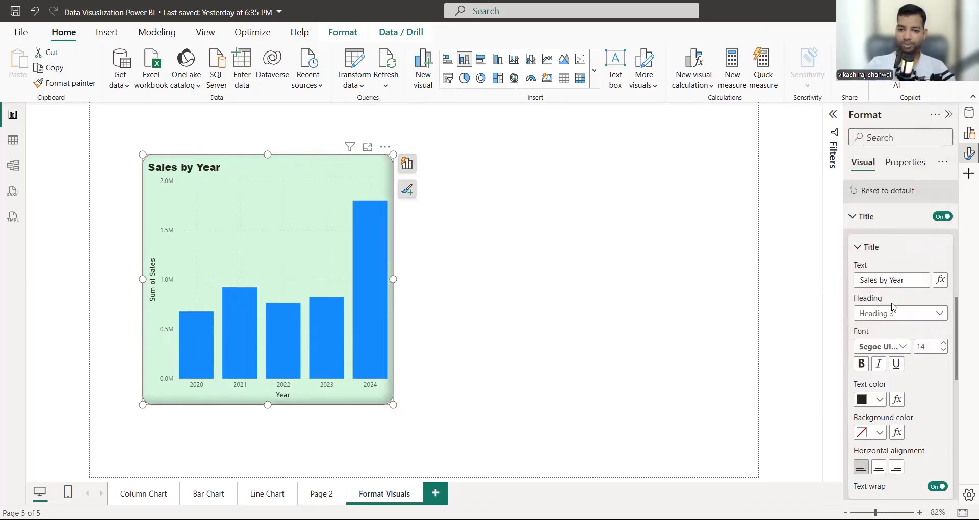
pyautogui.click(945, 343)
pyautogui.click(944, 344)
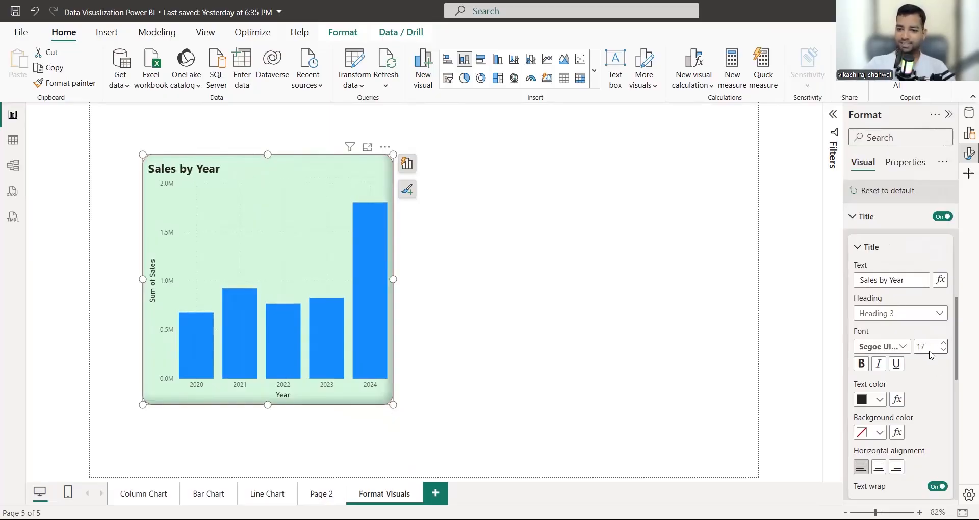
# Step: Make the chart title bold, and try italic before switching it off again
pyautogui.scroll(-2, 890, 319)
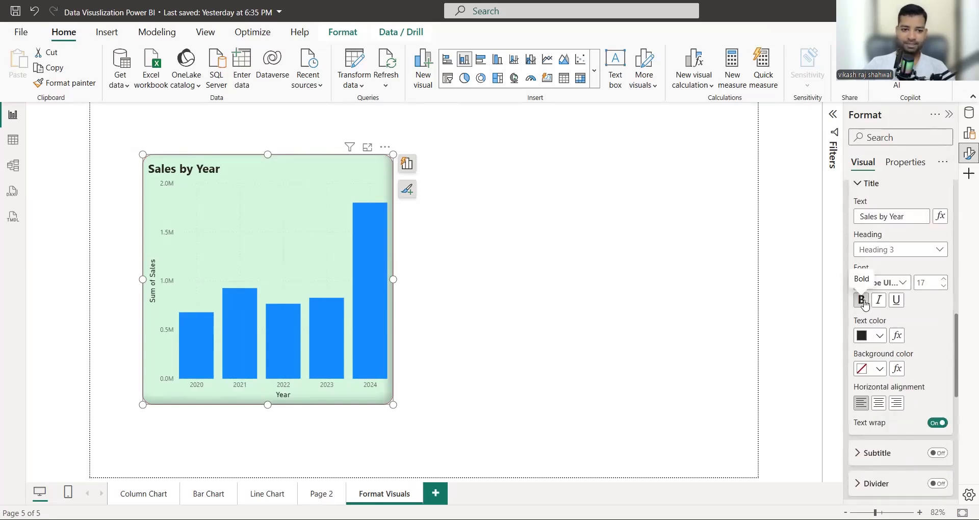
pyautogui.click(883, 304)
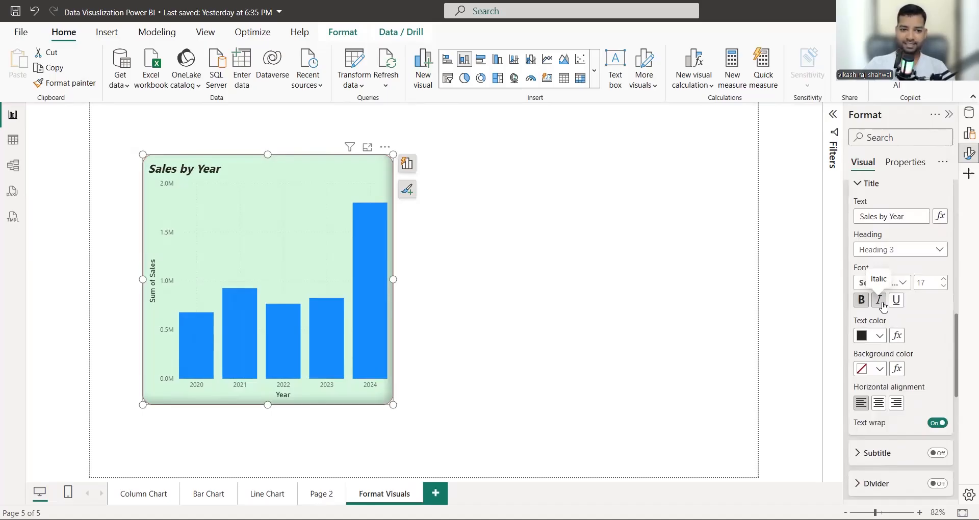
pyautogui.click(882, 304)
# Step: Set the chart title's text color to the darkest red theme shade, after trying a lighter pinkish red
pyautogui.scroll(-2, 914, 324)
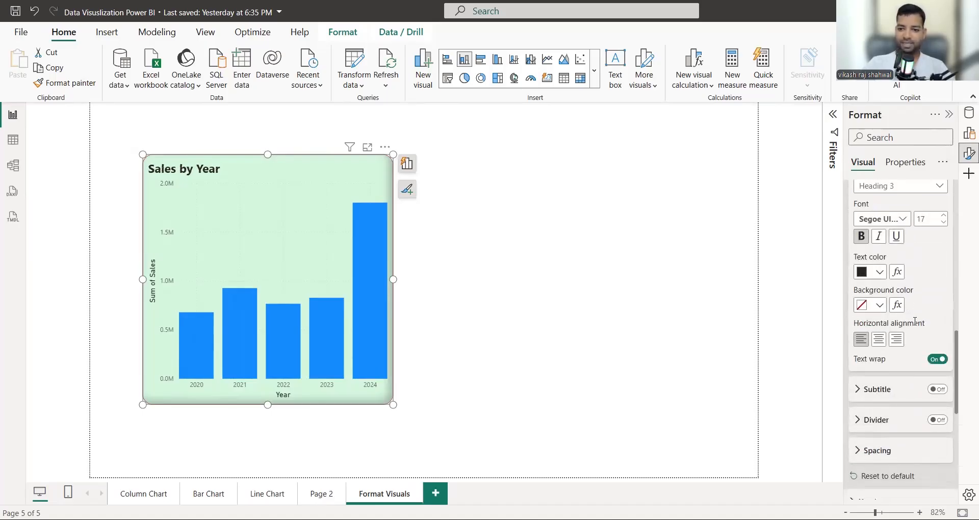
pyautogui.click(879, 272)
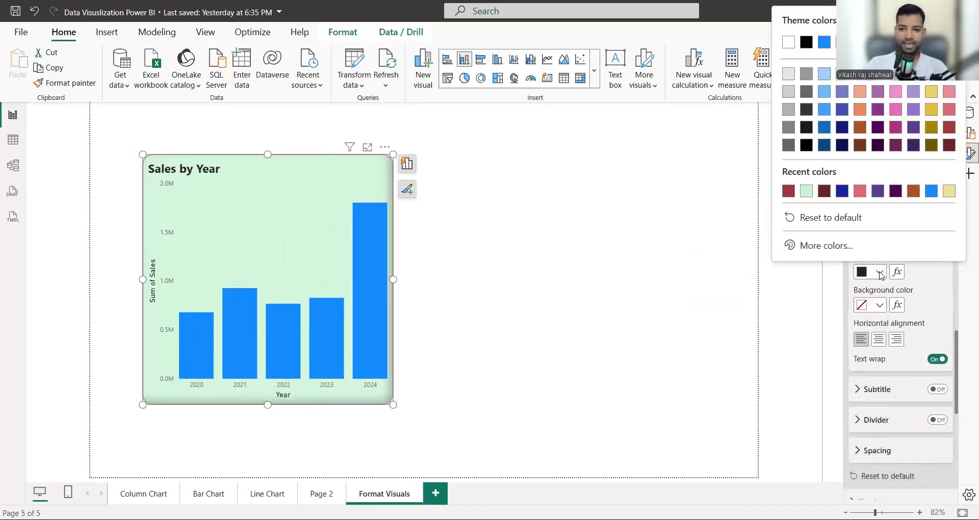
pyautogui.click(859, 193)
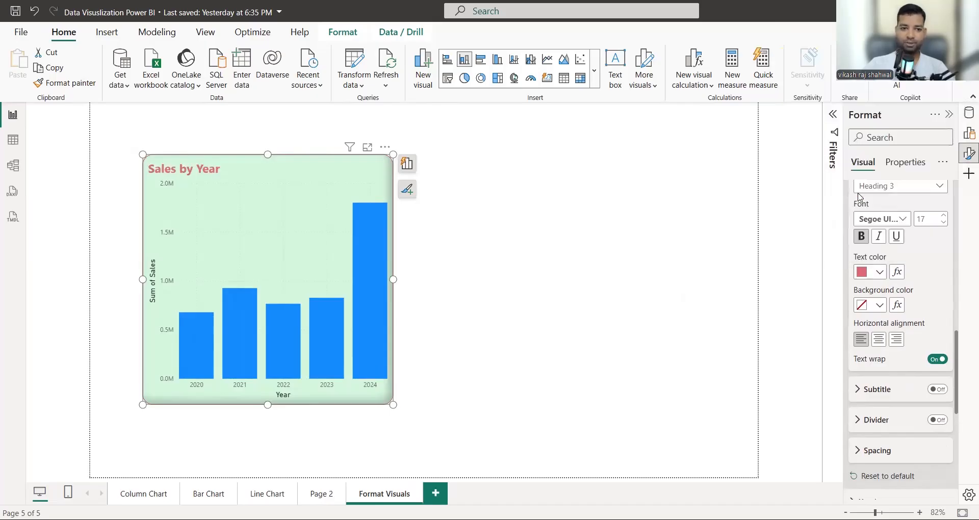
pyautogui.click(879, 273)
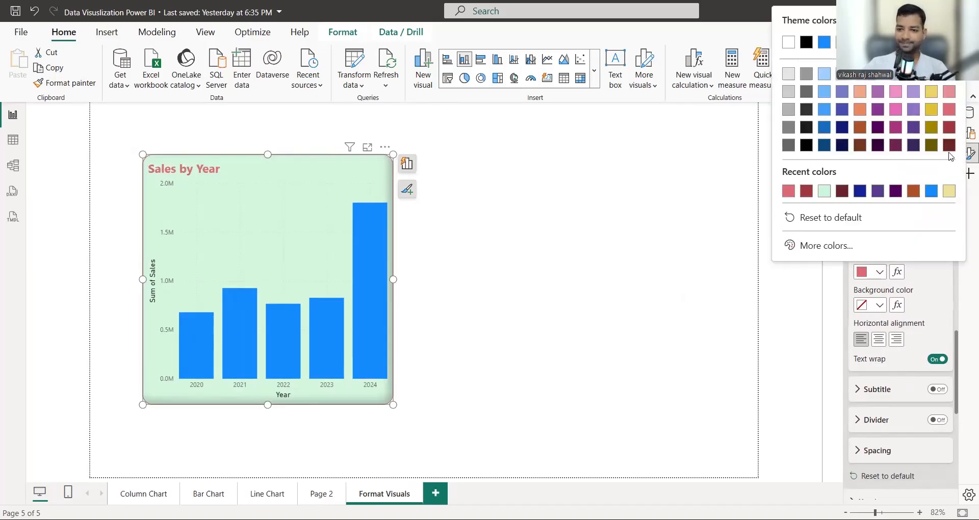
pyautogui.click(949, 145)
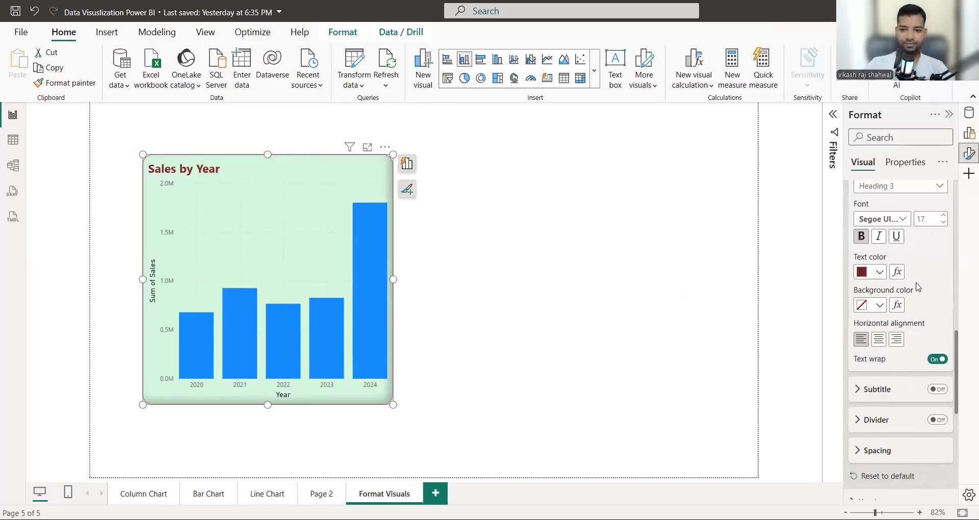
# Step: Give the chart title a custom light pink background, #FEB9B9, and center the title horizontally
pyautogui.click(880, 306)
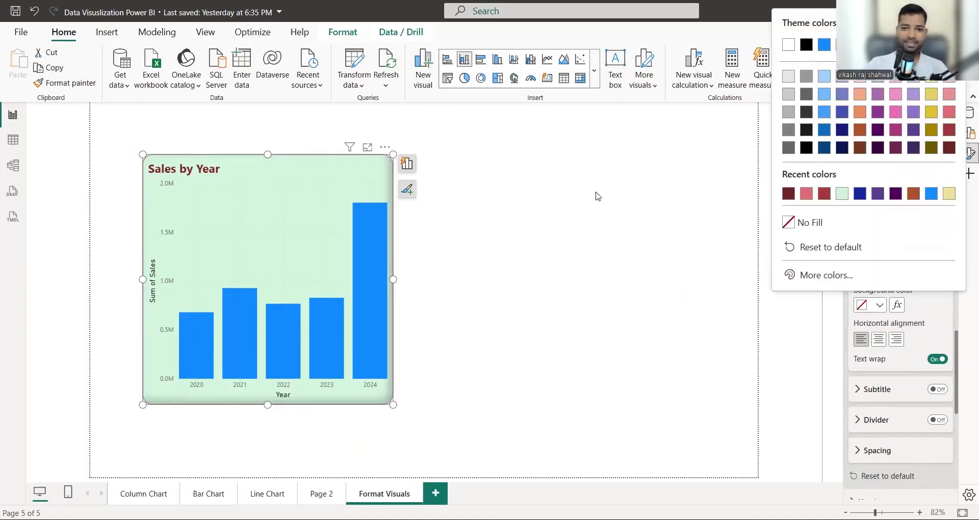
pyautogui.click(822, 276)
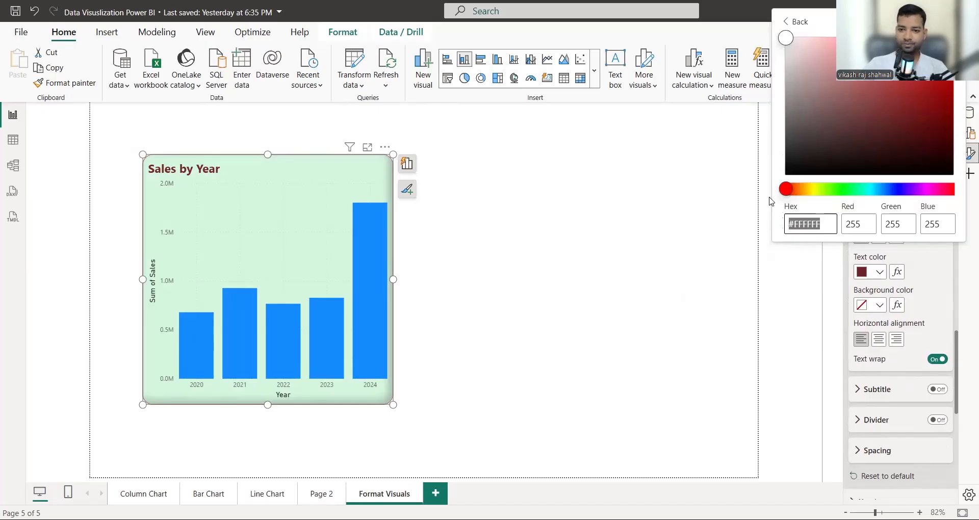
pyautogui.click(779, 152)
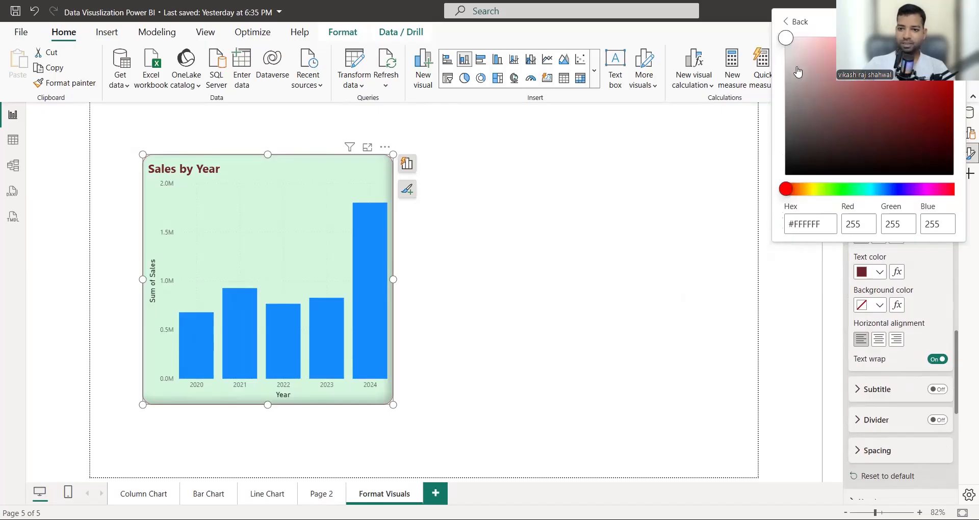
pyautogui.moveTo(801, 41); pyautogui.dragTo(815, 37)
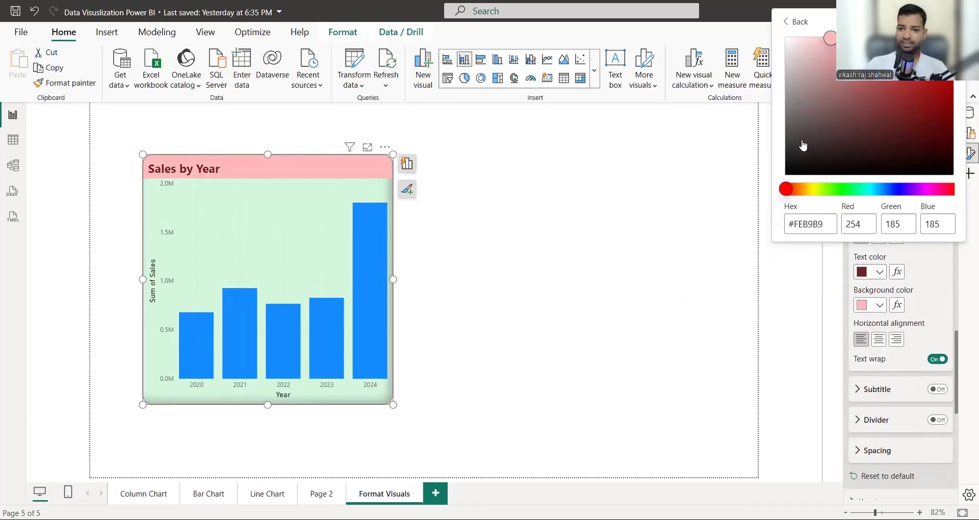
pyautogui.click(783, 266)
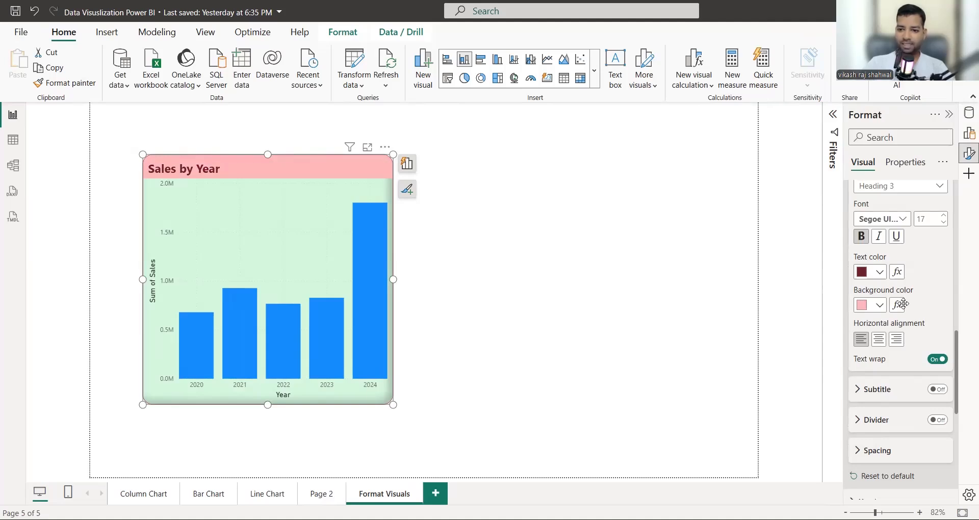
pyautogui.click(882, 344)
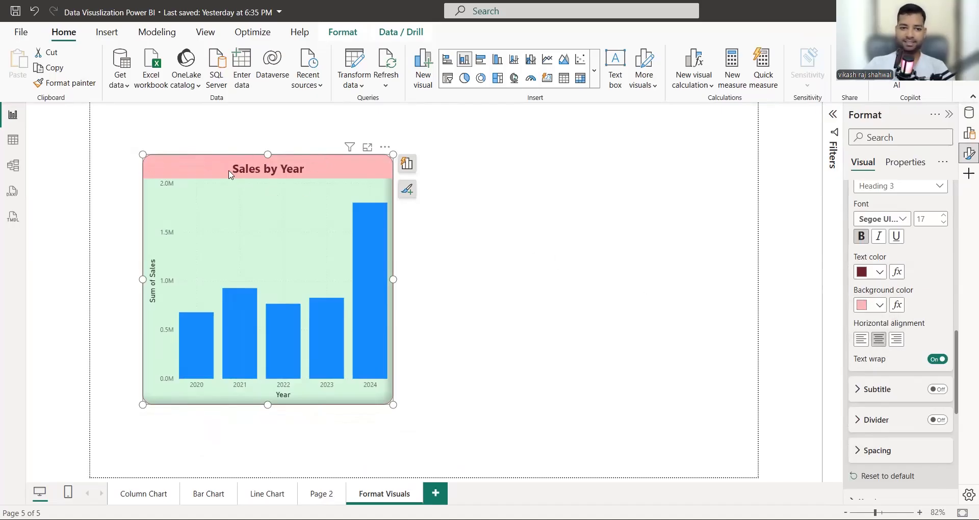
# Step: Try turning on the chart's subtitle and turn it off again
pyautogui.scroll(-5, 867, 245)
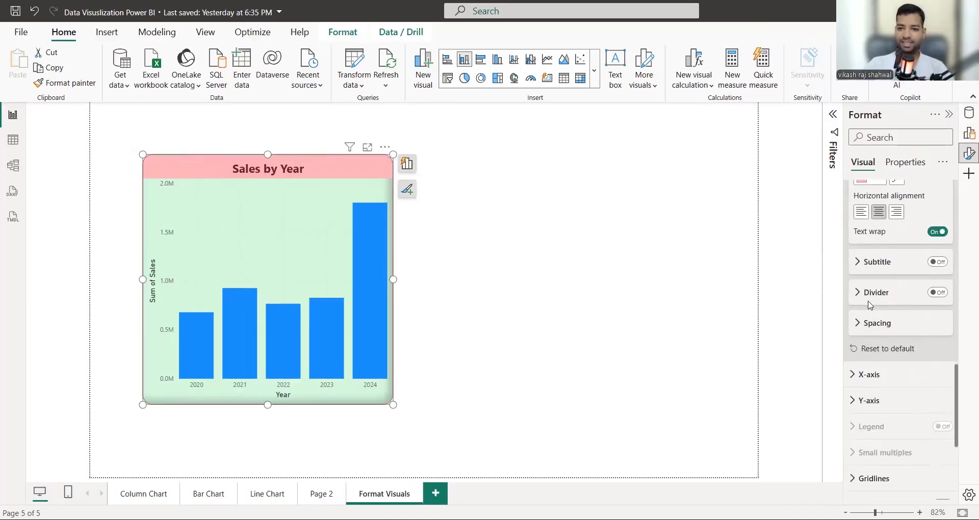
pyautogui.click(944, 262)
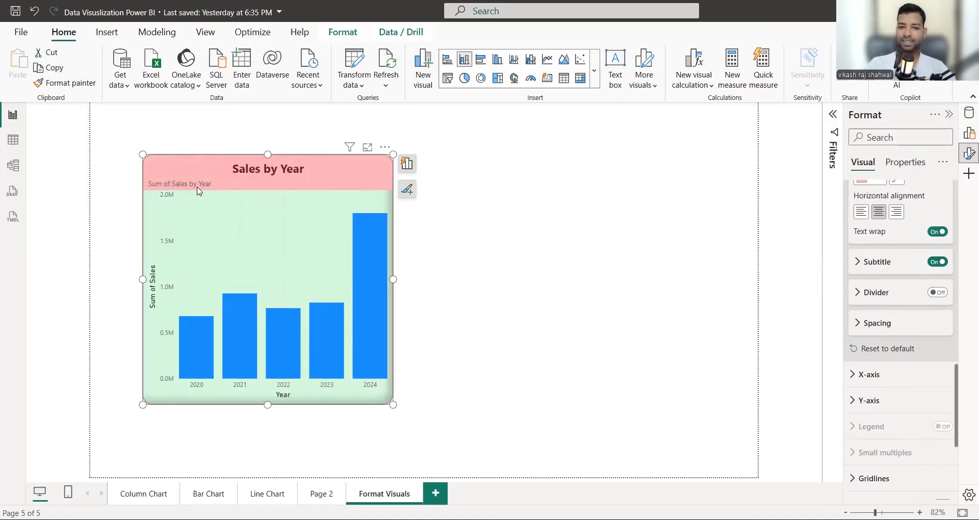
pyautogui.click(939, 262)
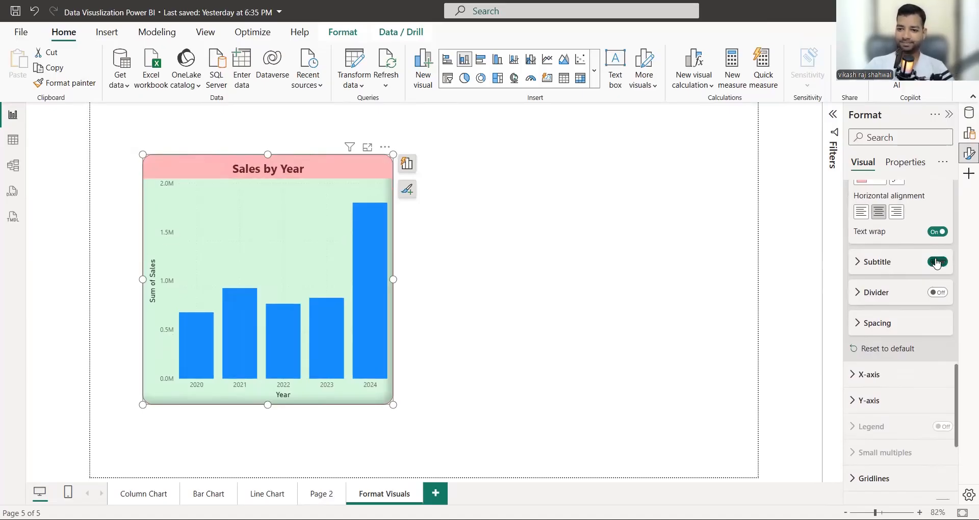
# Step: Turn on the divider below the chart title and set its color to dark red and width to 2 px
pyautogui.click(937, 293)
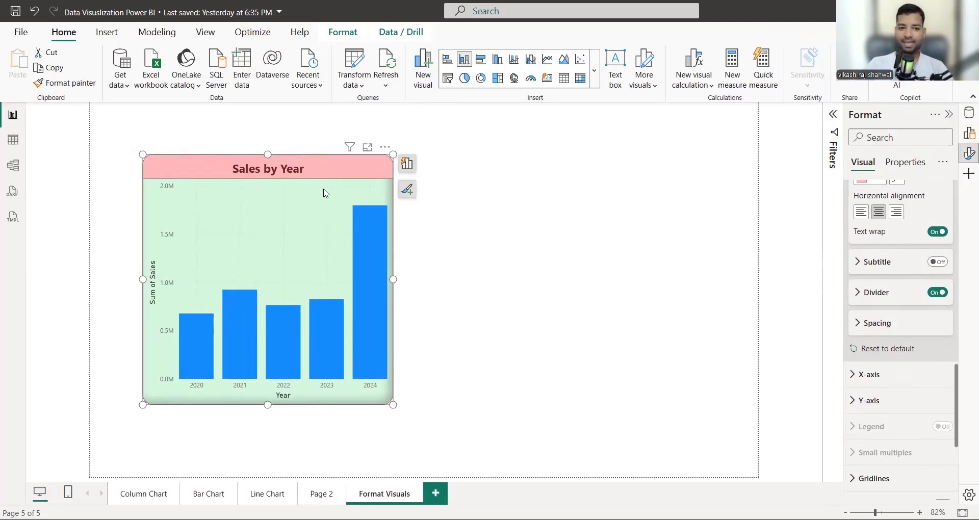
pyautogui.click(858, 293)
pyautogui.scroll(-2, 889, 286)
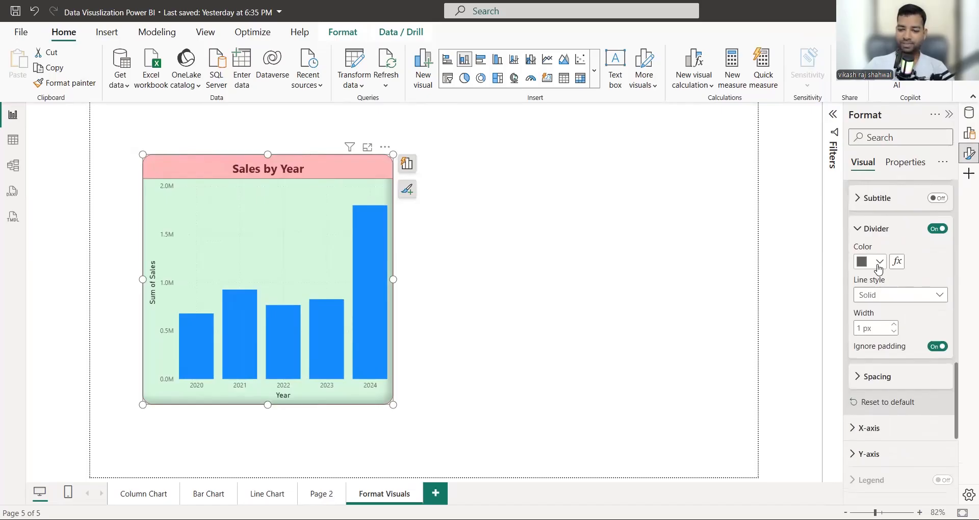
pyautogui.click(878, 262)
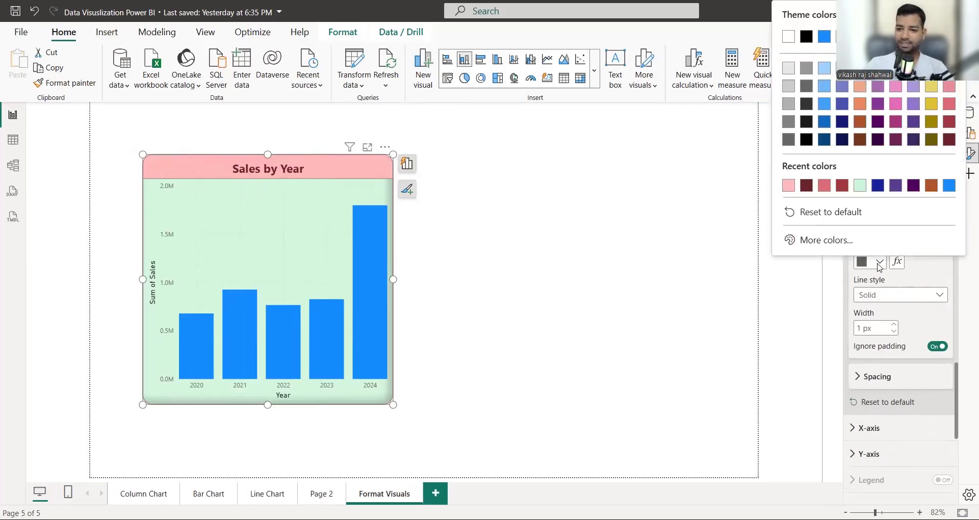
pyautogui.click(841, 185)
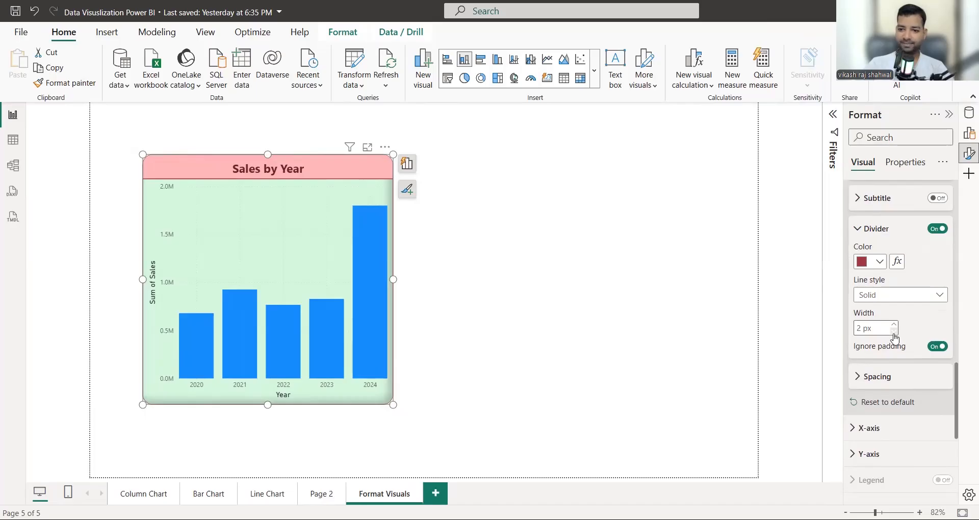
# Step: Try a 10 px space between the chart's title label and the area below it, and set it back to 5 px
pyautogui.scroll(-1, 872, 357)
pyautogui.click(860, 313)
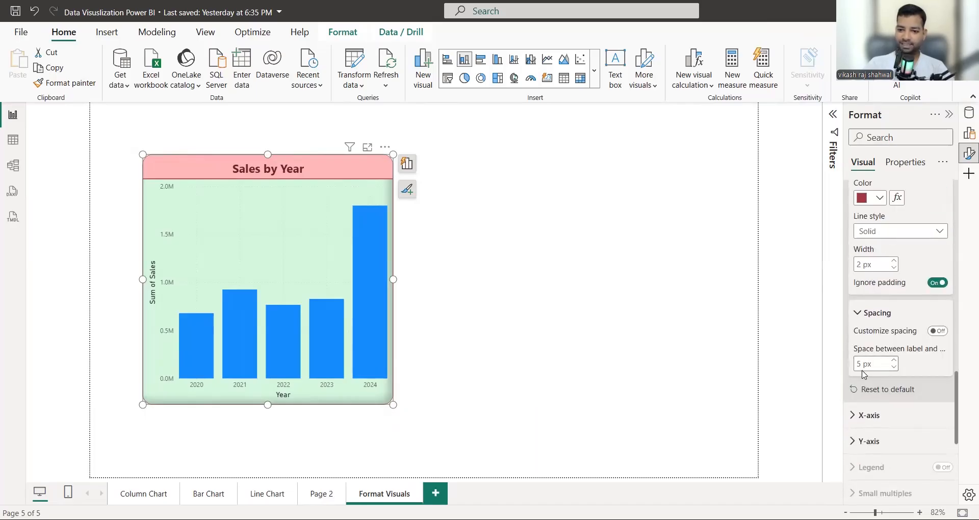
pyautogui.write('10')
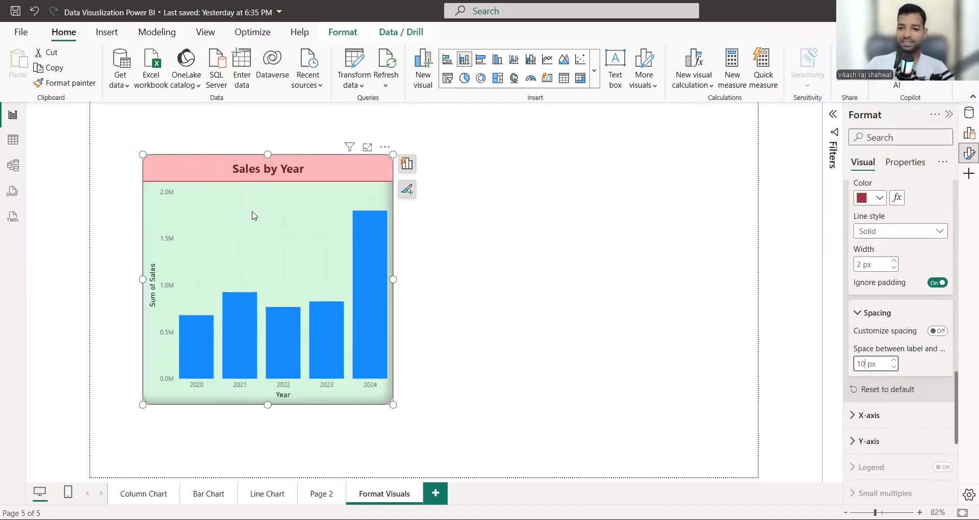
pyautogui.press('BackSpace')
pyautogui.press('BackSpace')
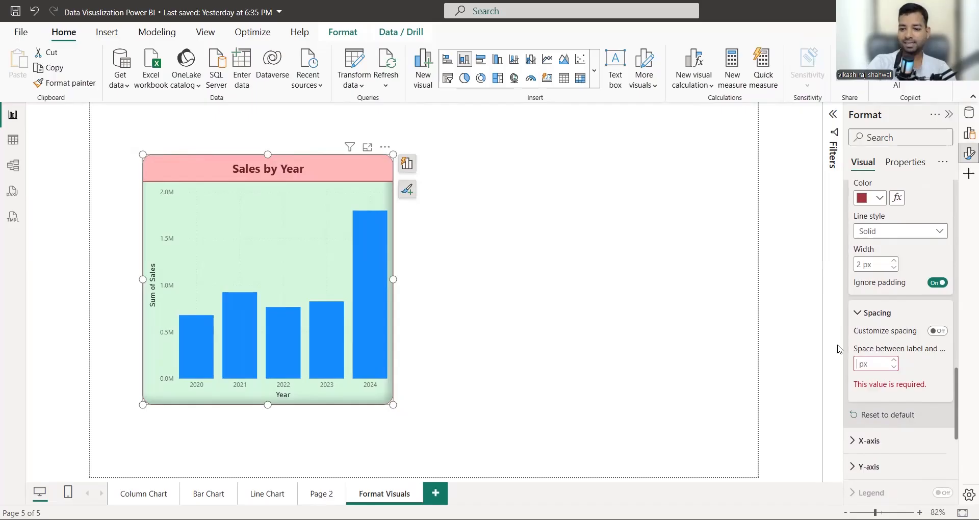
pyautogui.write('5')
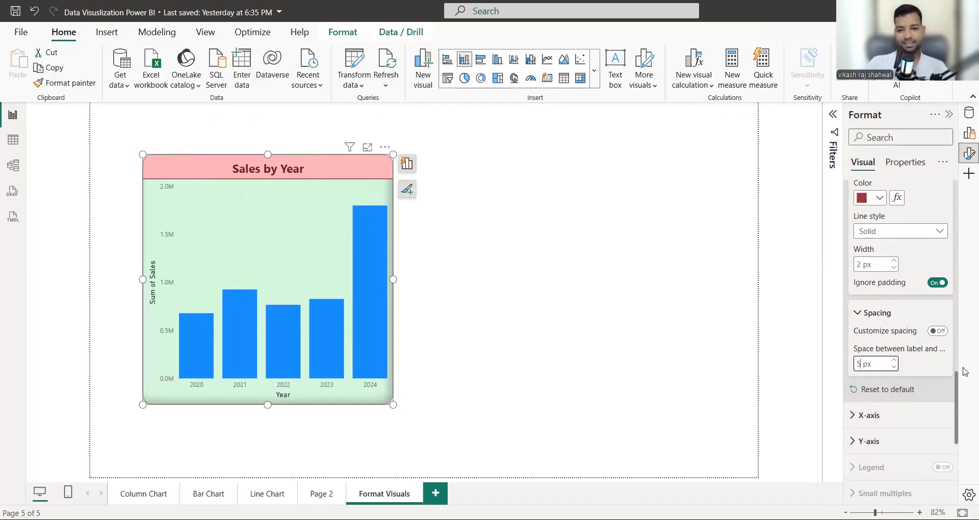
# Step: Try limiting the X-axis range to a minimum of 2015 and a maximum of 2026
pyautogui.scroll(-1, 897, 354)
pyautogui.scroll(-2, 896, 354)
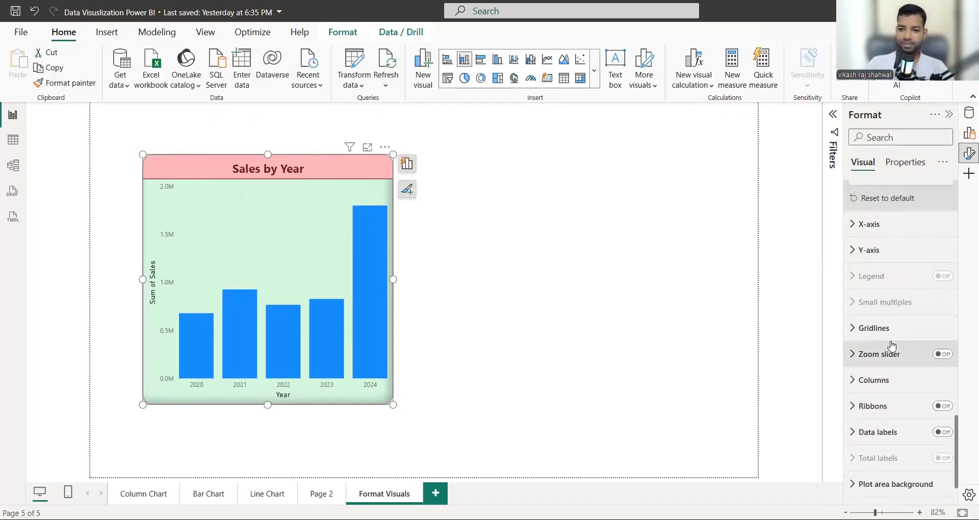
pyautogui.scroll(1, 869, 316)
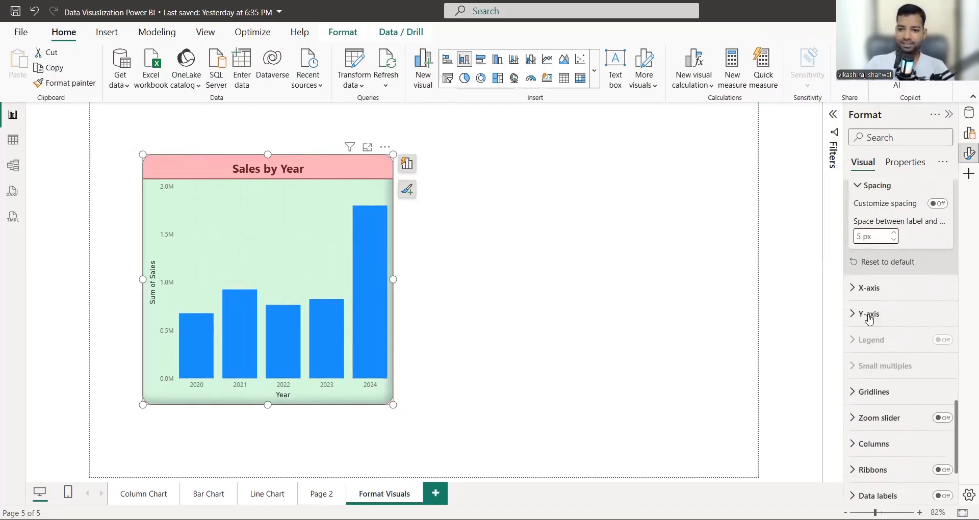
pyautogui.click(857, 289)
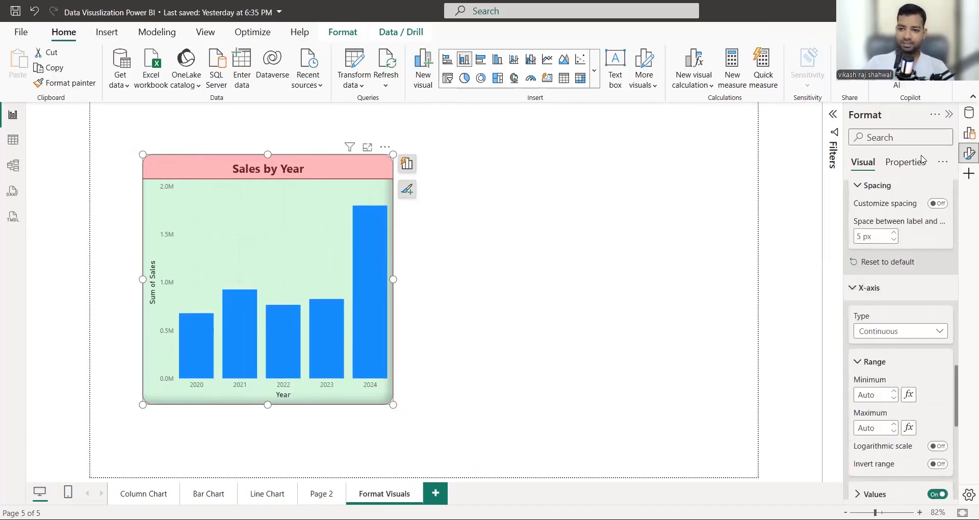
pyautogui.click(968, 113)
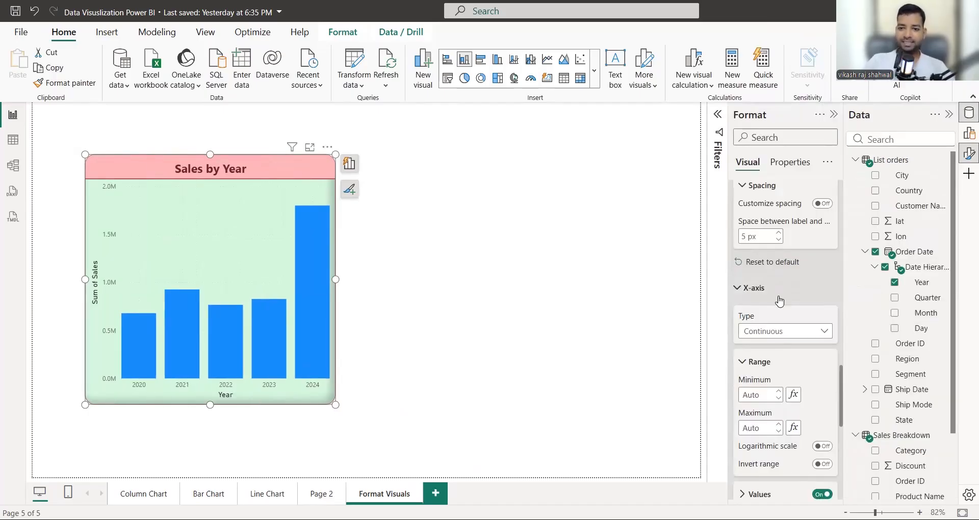
pyautogui.scroll(-2, 779, 314)
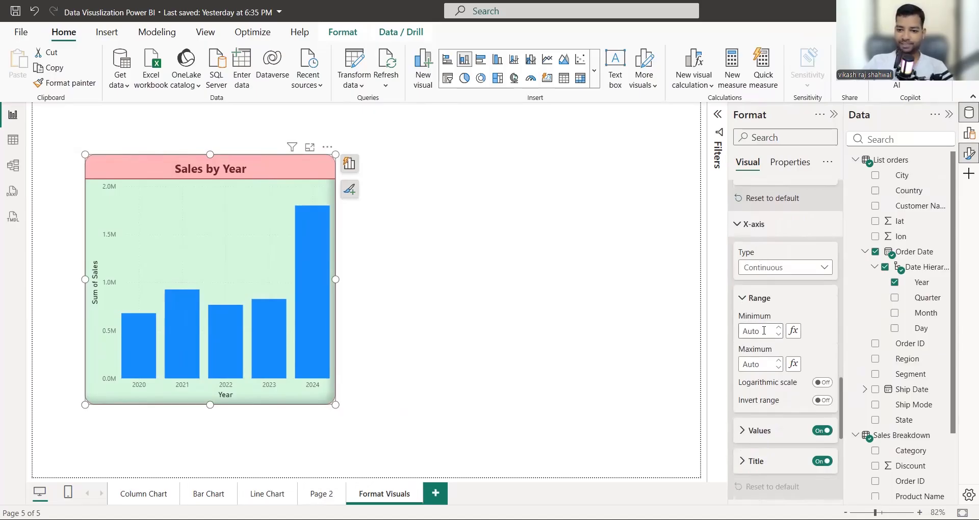
pyautogui.scroll(-2, 771, 308)
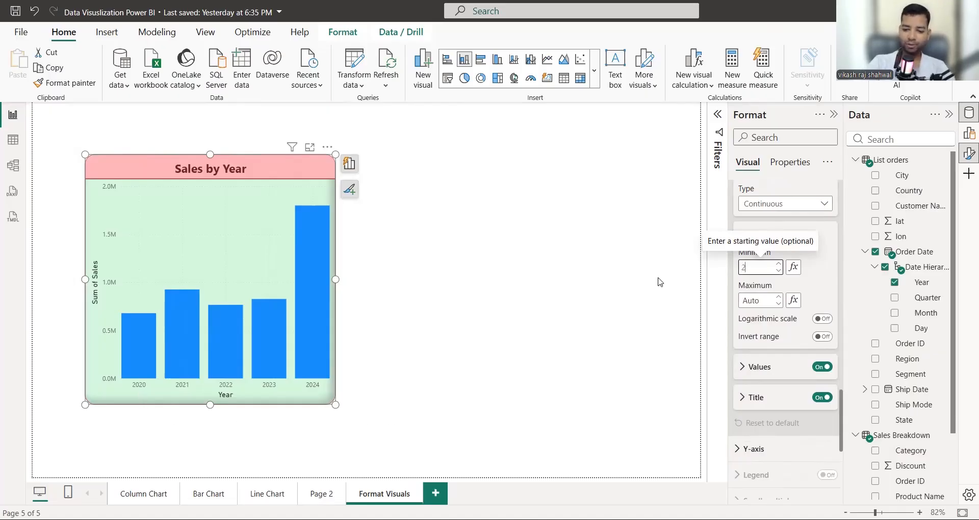
pyautogui.write('5')
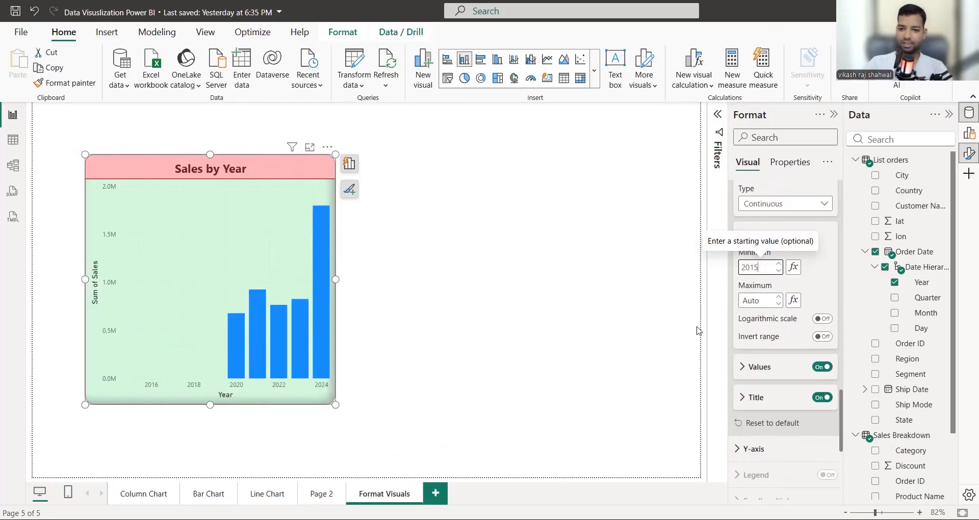
pyautogui.click(755, 302)
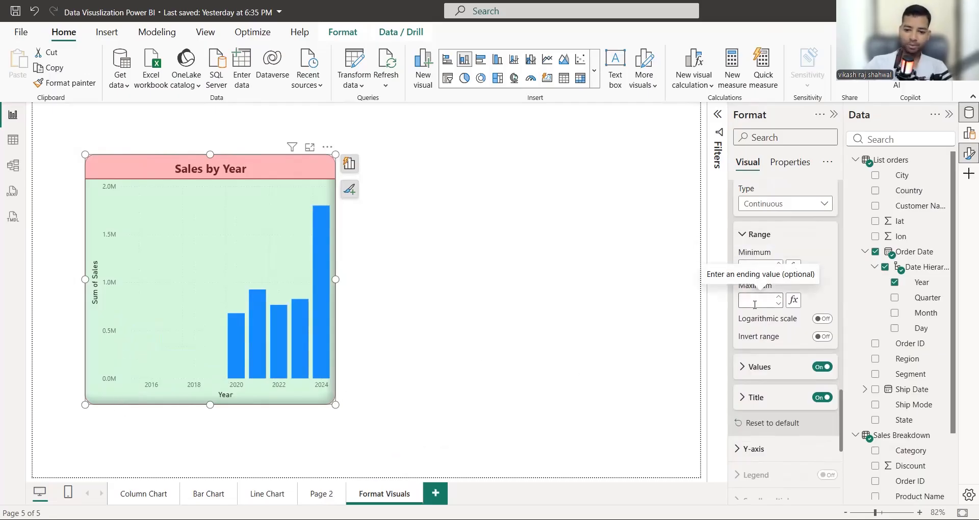
pyautogui.write('2026')
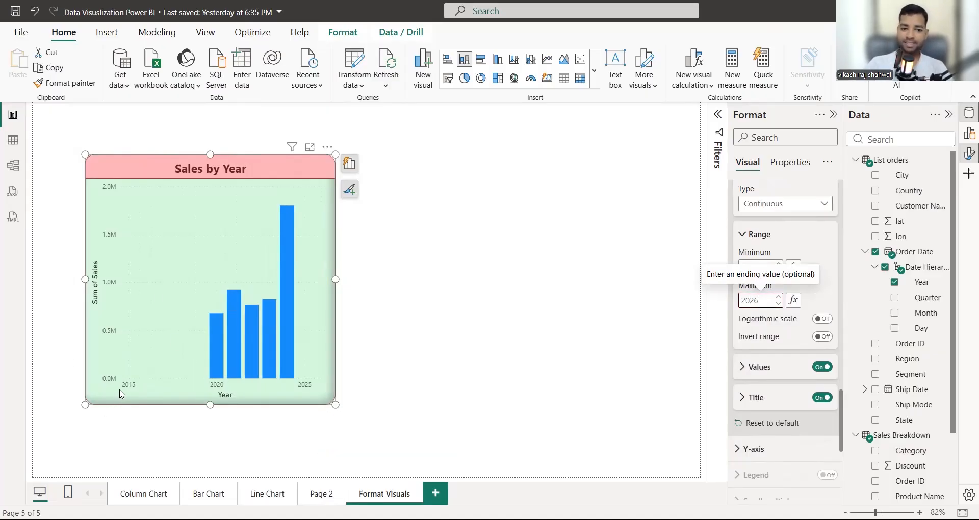
# Step: Enlarge the chart slightly in width and height, and clear the X-axis range minimum and maximum back to Auto
pyautogui.moveTo(337, 404); pyautogui.dragTo(373, 442)
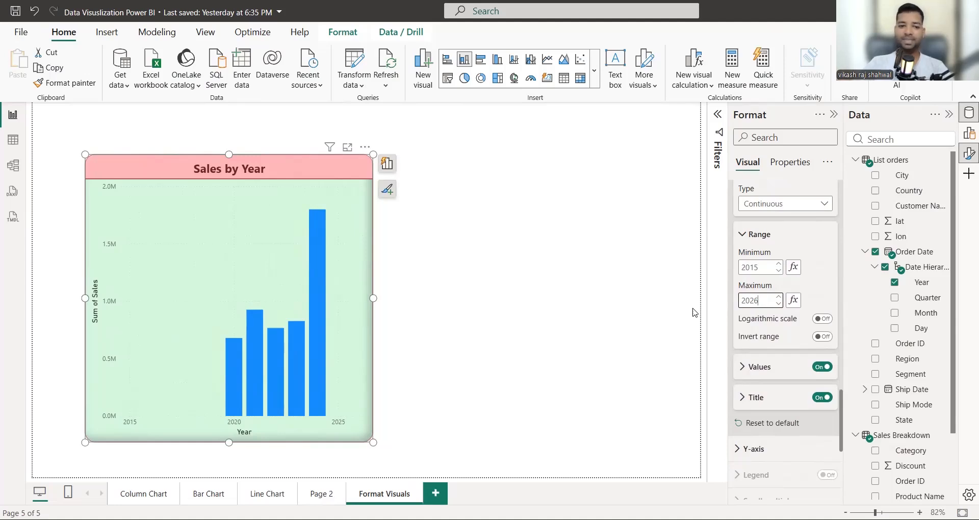
pyautogui.doubleClick(749, 266)
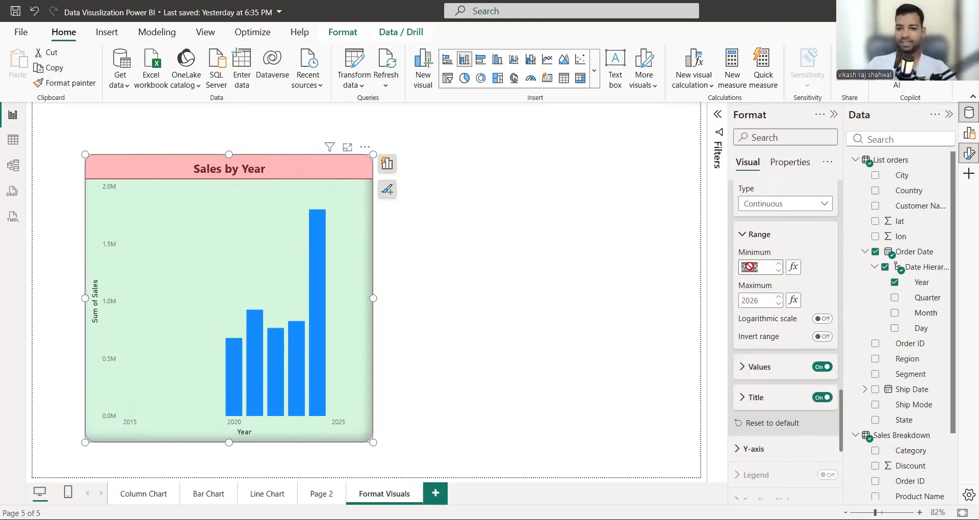
pyautogui.press('BackSpace')
pyautogui.moveTo(750, 304); pyautogui.dragTo(727, 316)
pyautogui.press('BackSpace')
pyautogui.click(826, 275)
# Step: Try inverting the X-axis range and turn the inversion off again
pyautogui.scroll(-1, 796, 312)
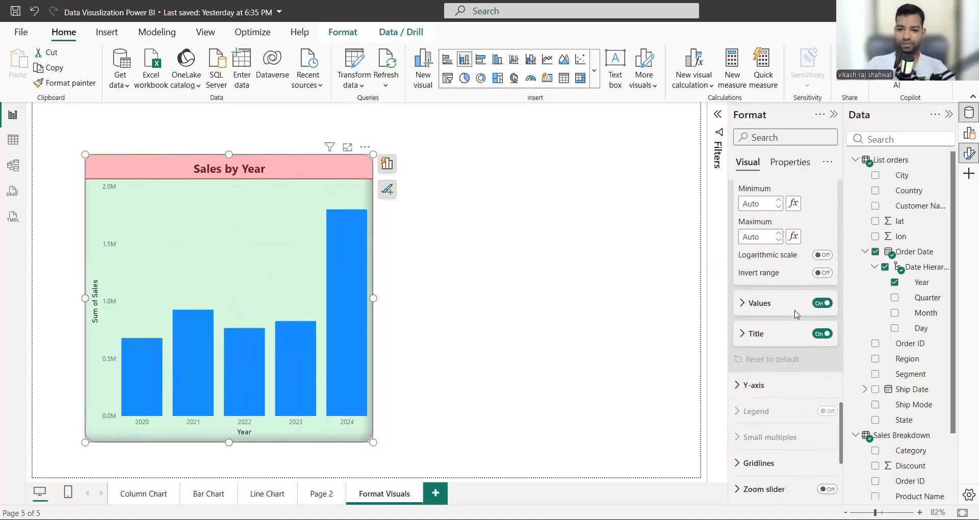
pyautogui.click(827, 275)
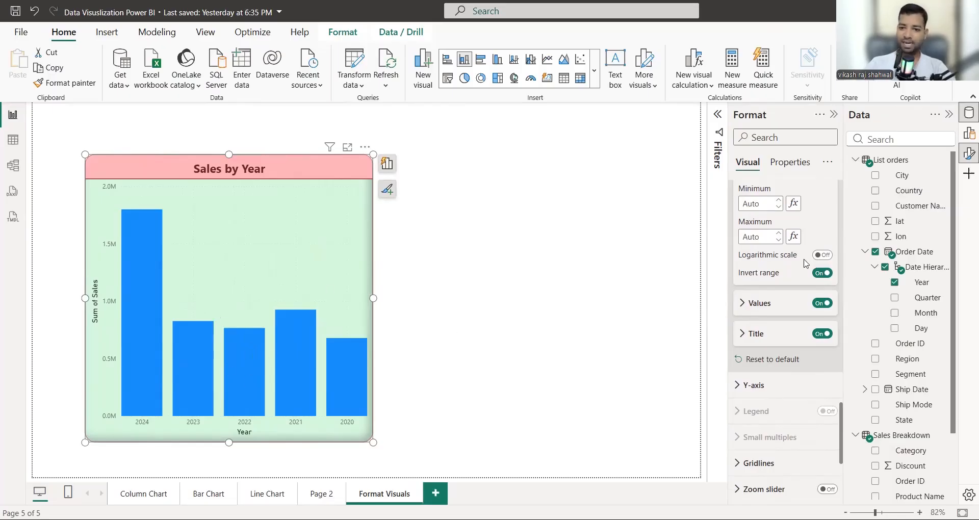
pyautogui.click(823, 275)
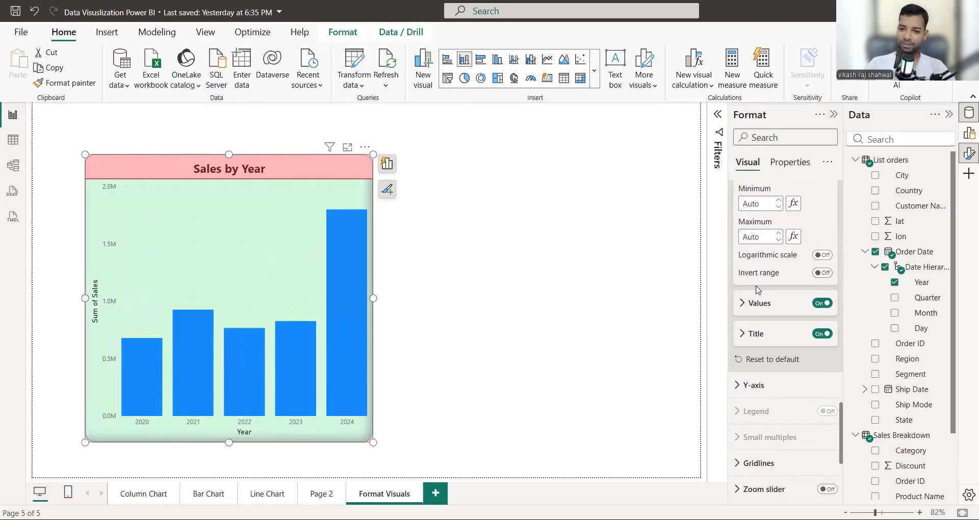
# Step: Set the X-axis values' font to Tahoma at size 12
pyautogui.scroll(-1, 758, 271)
pyautogui.click(741, 247)
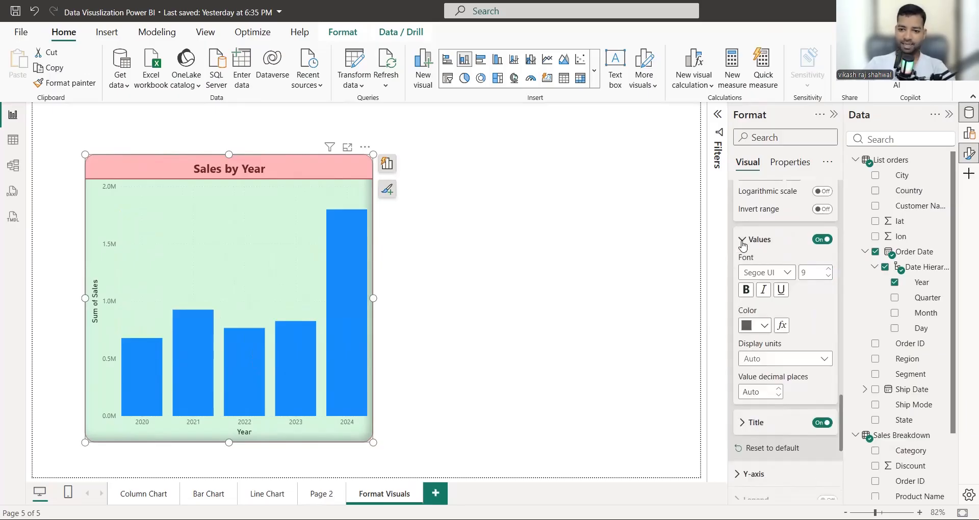
pyautogui.scroll(-1, 775, 204)
pyautogui.scroll(1, 775, 204)
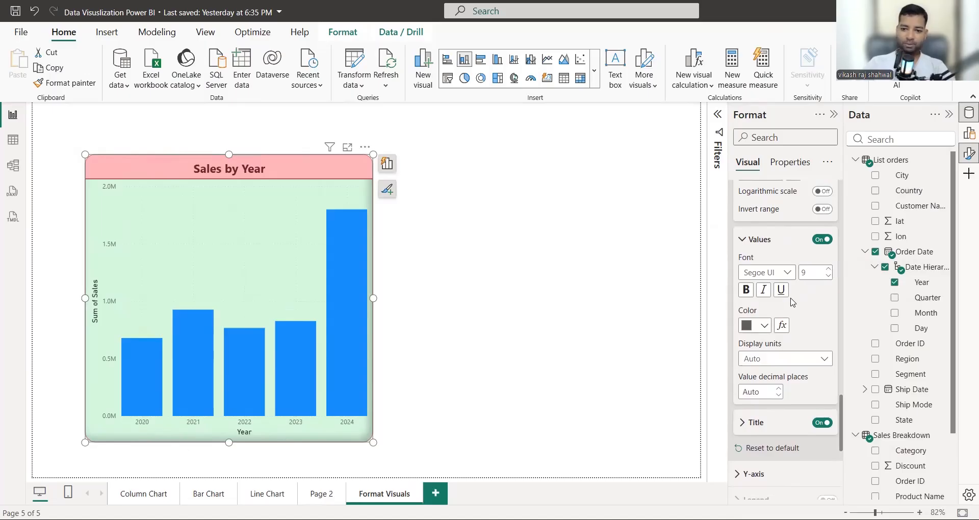
pyautogui.click(829, 271)
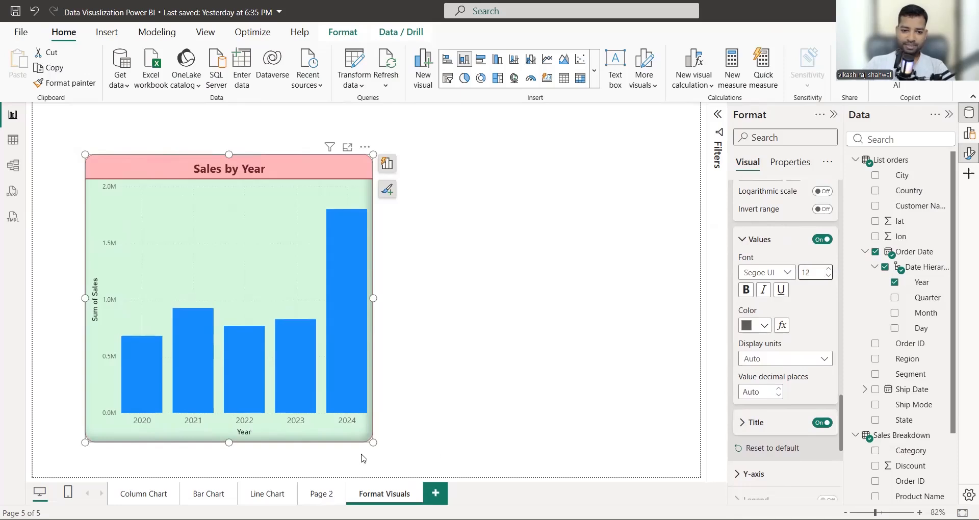
pyautogui.click(782, 273)
pyautogui.scroll(-1, 790, 361)
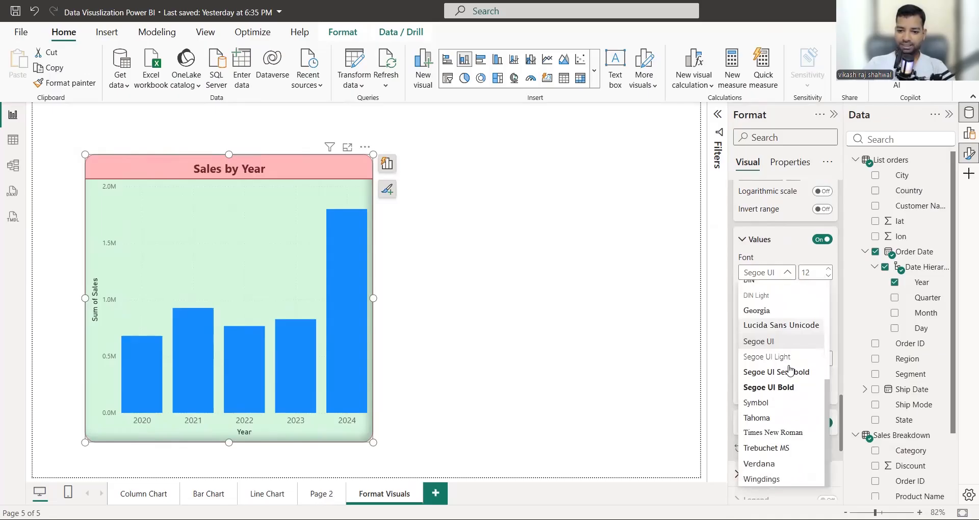
pyautogui.click(772, 419)
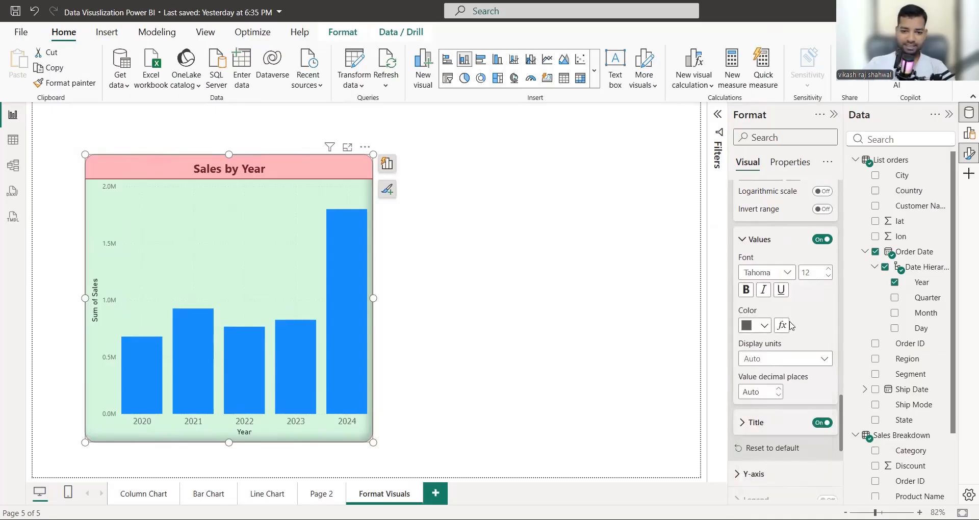
# Step: Color the X-axis values with the darkest red from the recent colors and make them bold
pyautogui.click(765, 327)
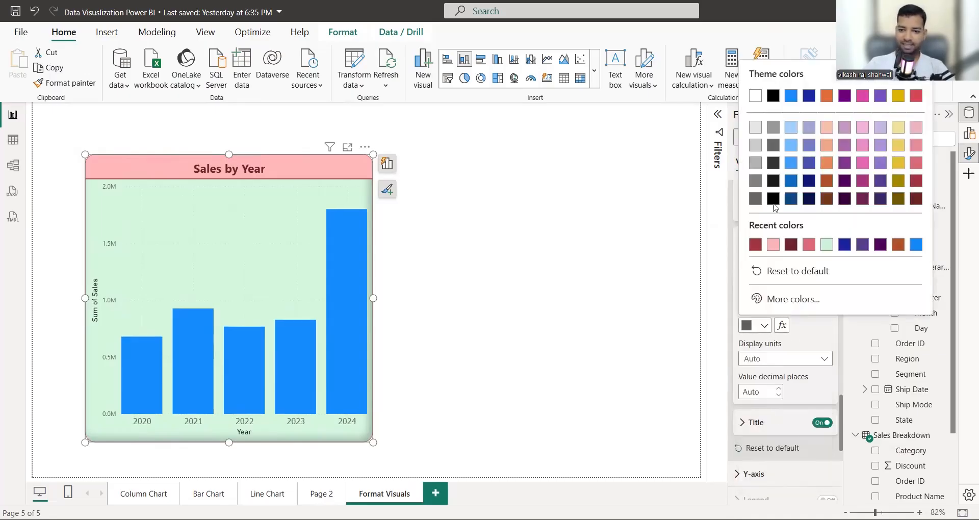
pyautogui.click(791, 246)
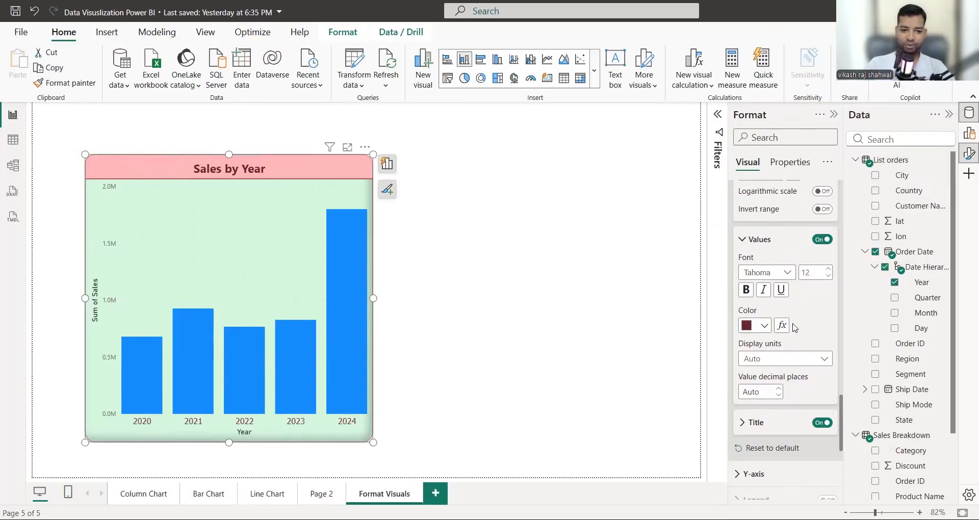
pyautogui.click(746, 290)
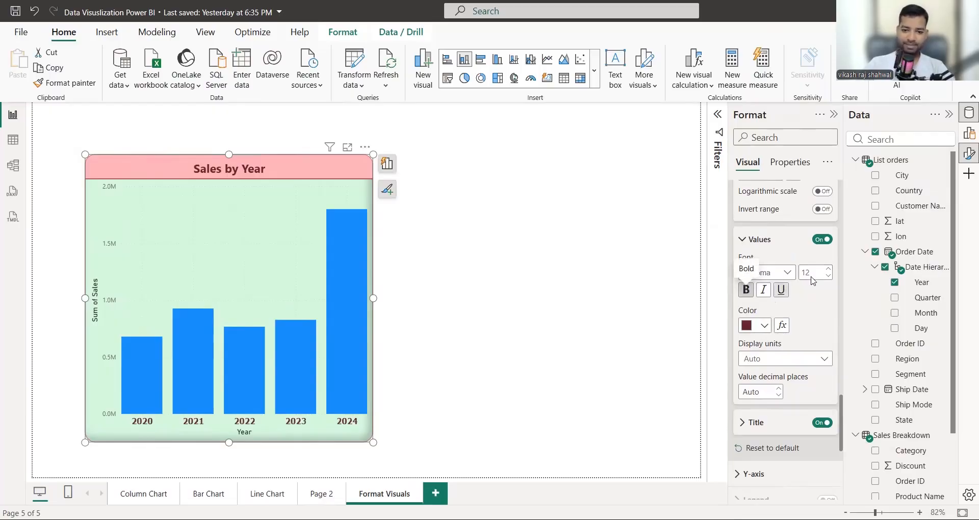
pyautogui.scroll(-3, 779, 321)
pyautogui.scroll(-3, 778, 321)
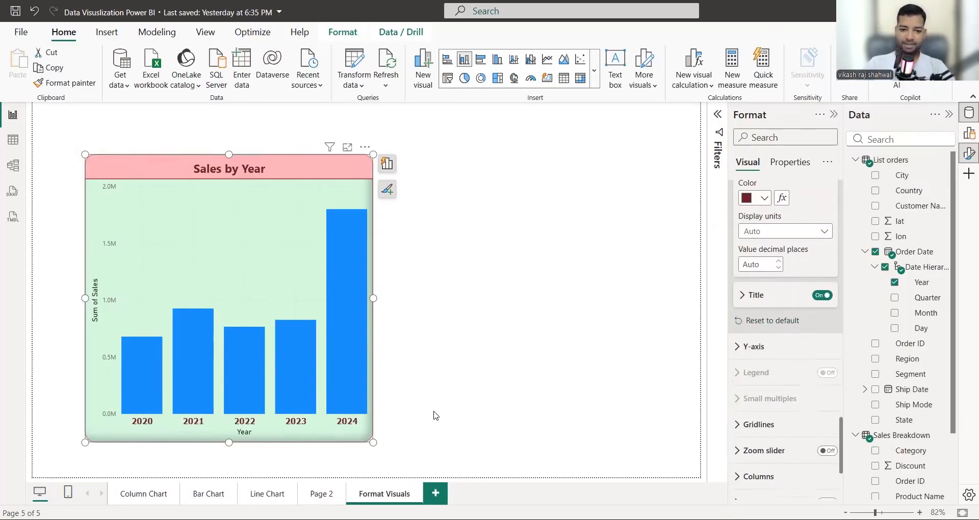
pyautogui.click(768, 235)
pyautogui.click(768, 235)
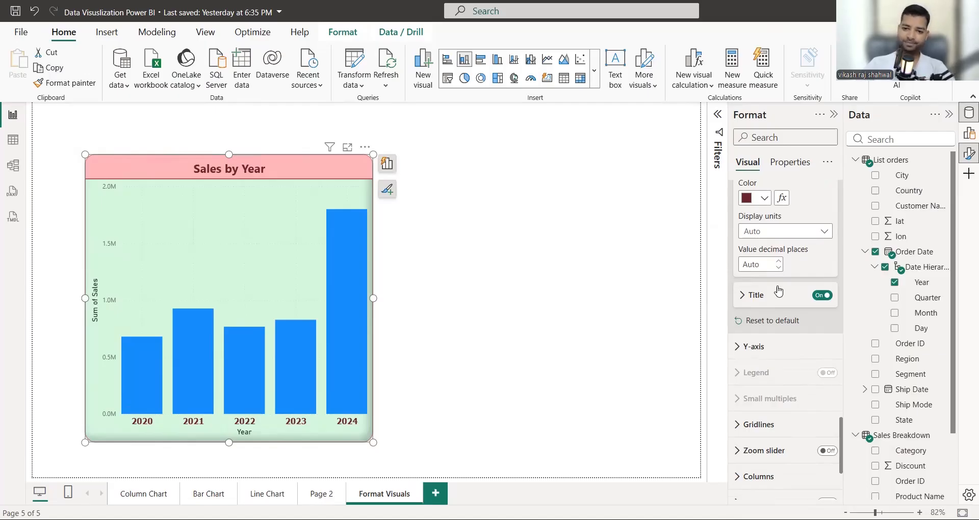
# Step: Change the X-axis title text to "X axis years" and set its font size to 15
pyautogui.scroll(-2, 776, 288)
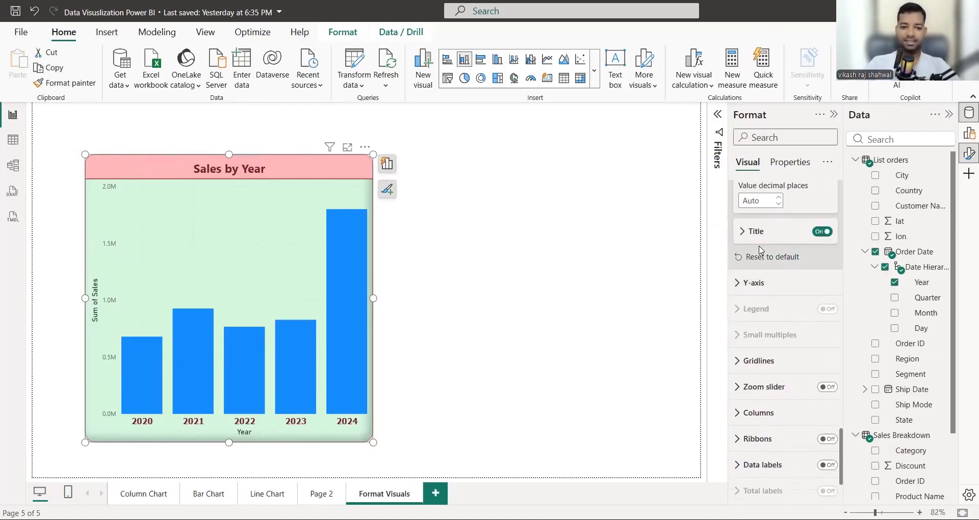
pyautogui.click(743, 234)
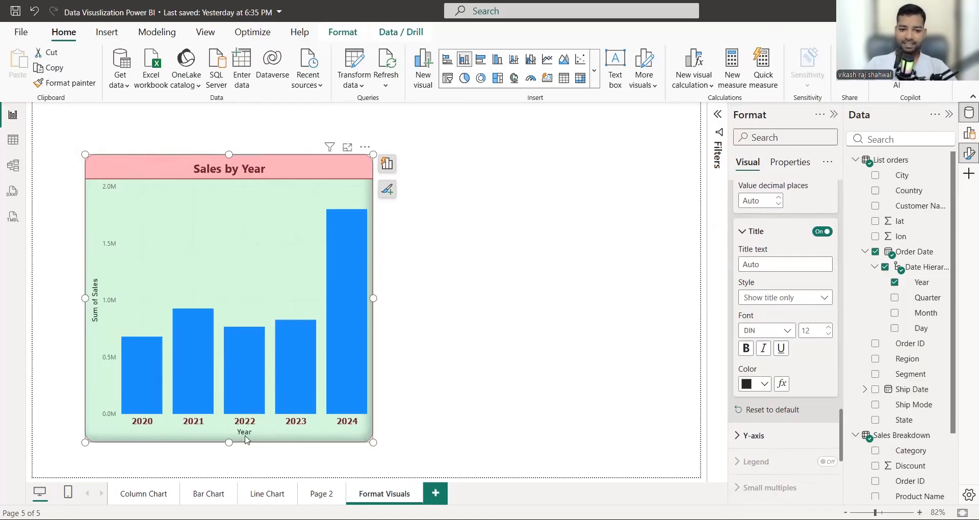
pyautogui.click(794, 266)
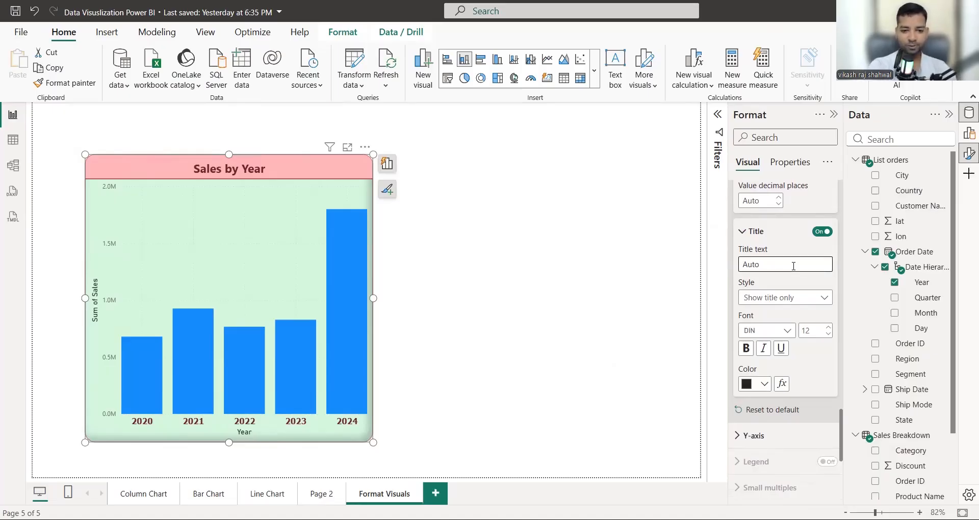
pyautogui.write('X axis years')
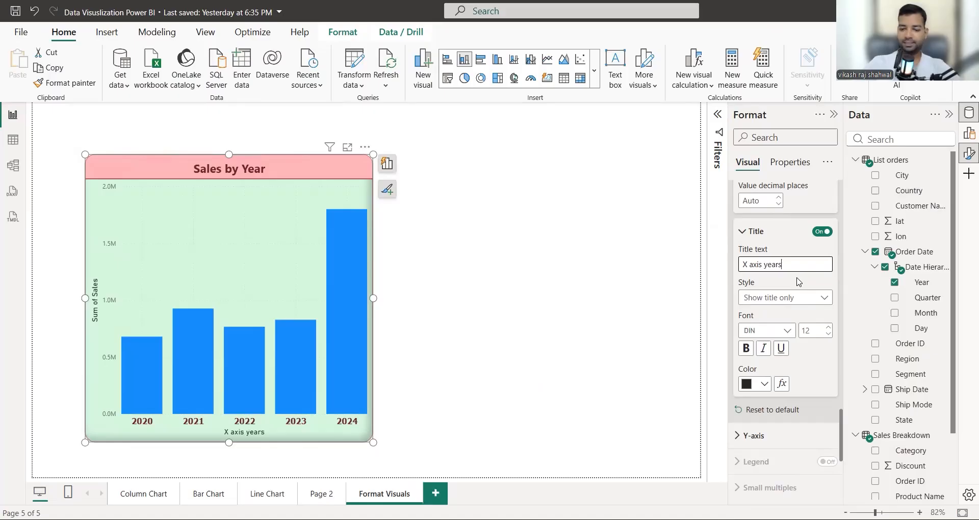
pyautogui.click(796, 278)
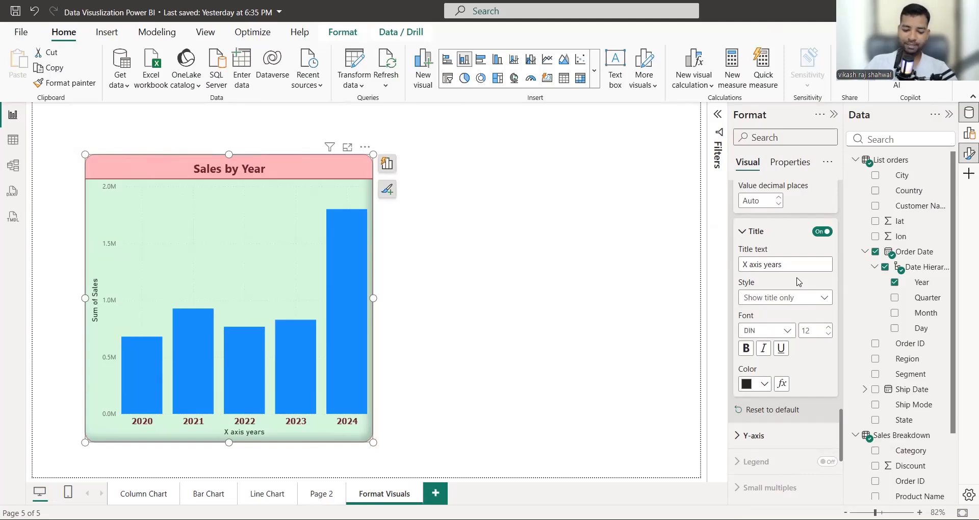
pyautogui.scroll(-2, 831, 312)
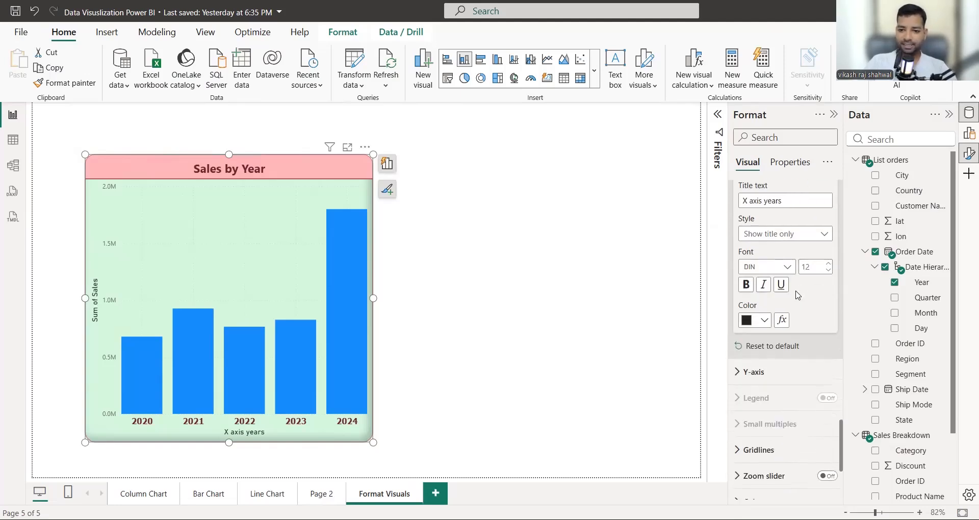
pyautogui.click(828, 265)
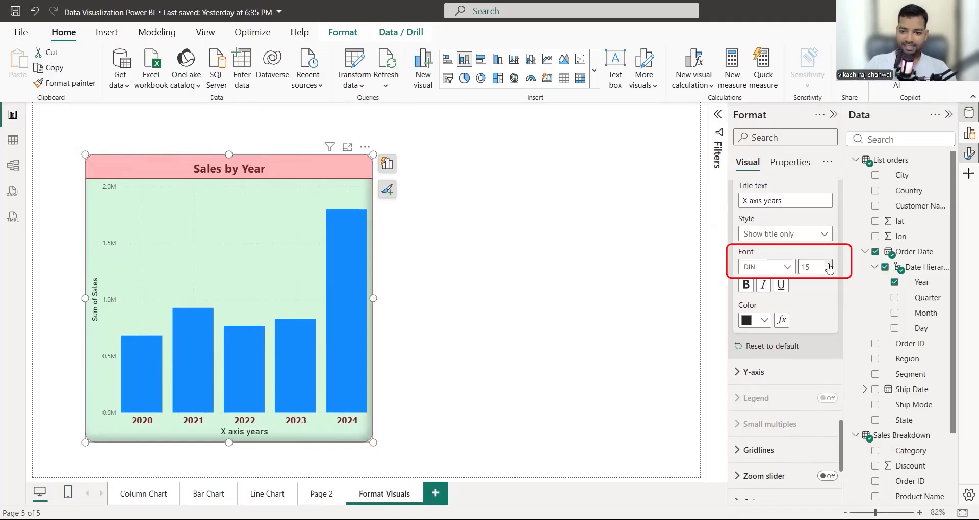
# Step: Make the X-axis title bold
pyautogui.click(745, 285)
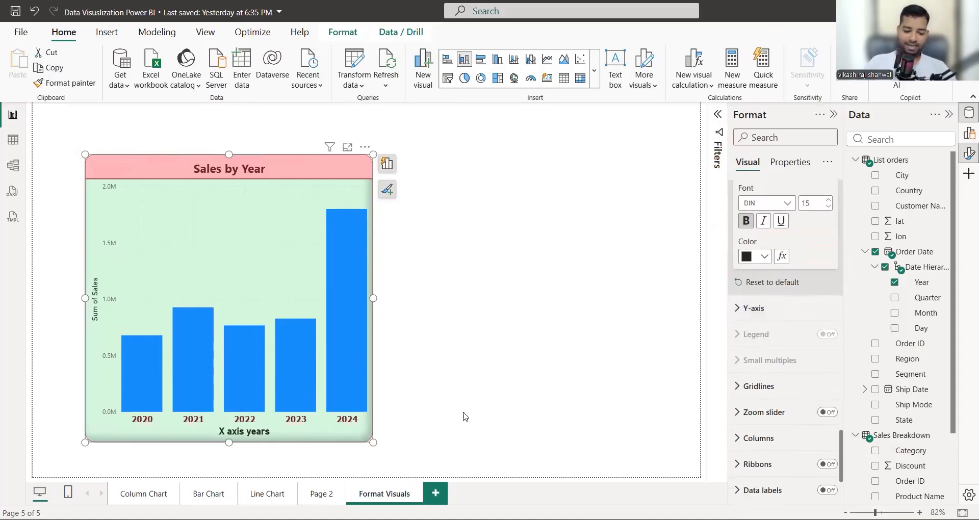
# Step: Set the Y-axis range minimum to 100000 and try maximums of 700000 and 900000
pyautogui.click(741, 308)
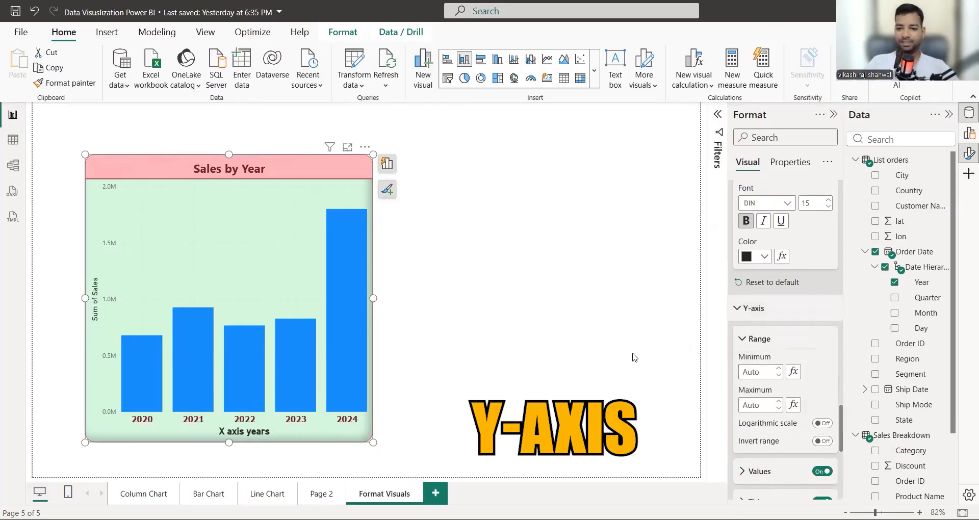
pyautogui.scroll(-3, 812, 305)
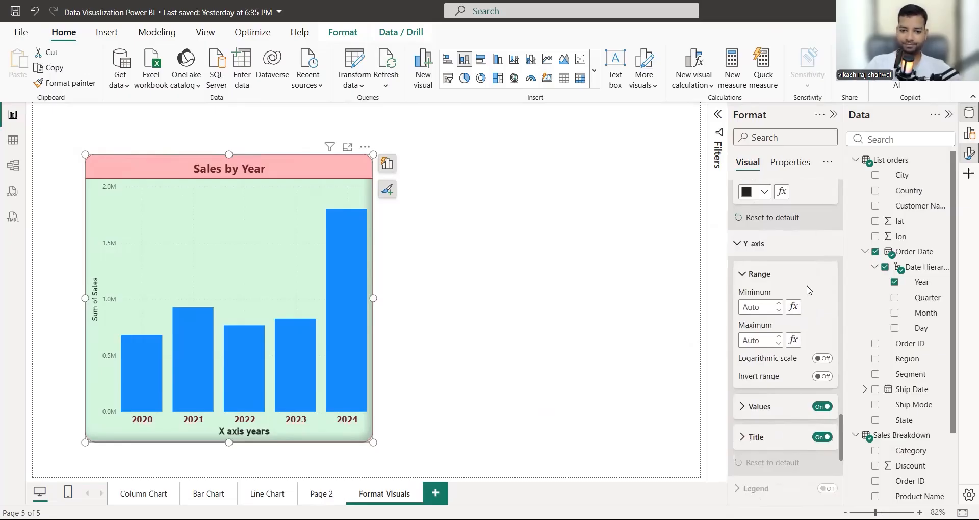
pyautogui.scroll(-3, 759, 260)
pyautogui.click(758, 243)
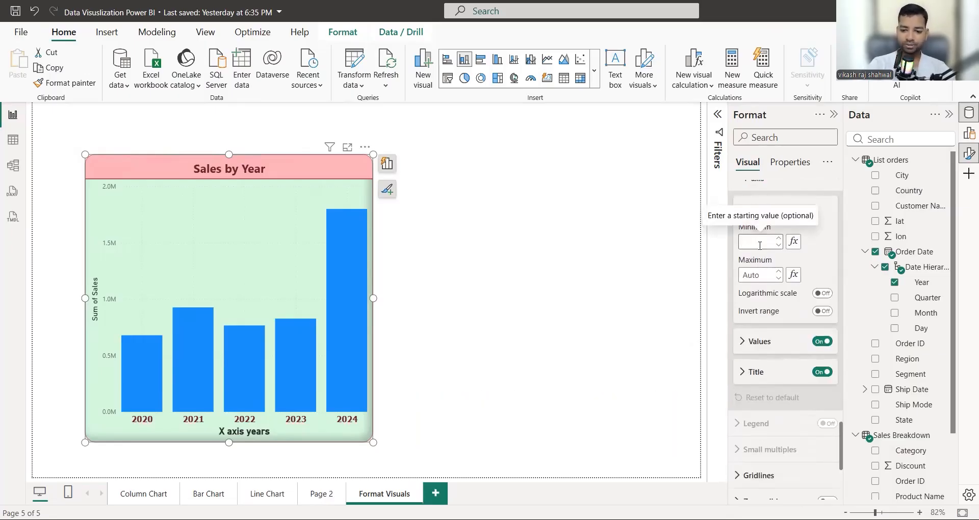
pyautogui.write('1000')
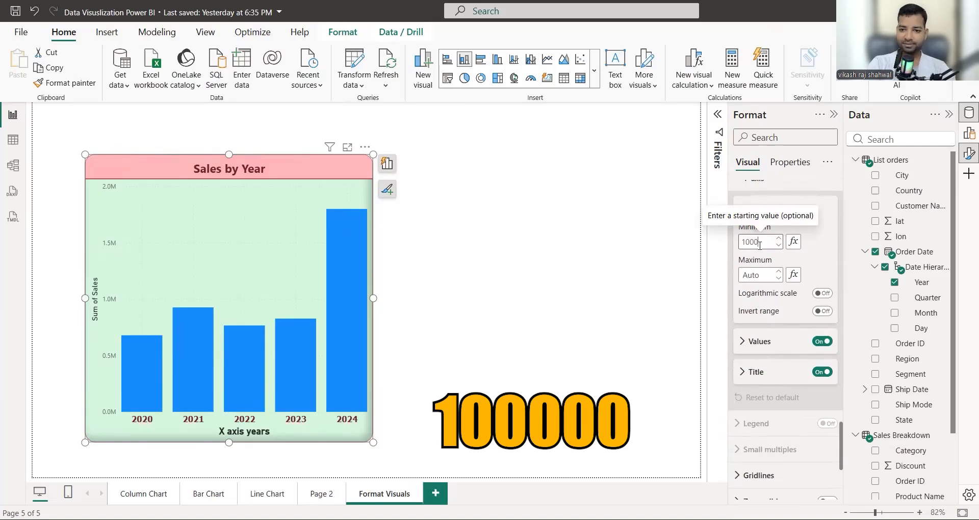
pyautogui.write('00')
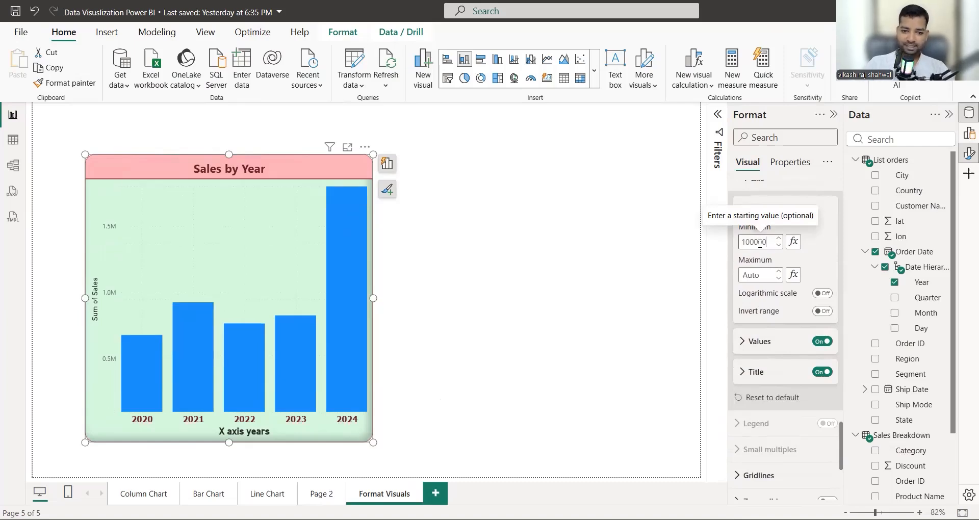
pyautogui.click(766, 275)
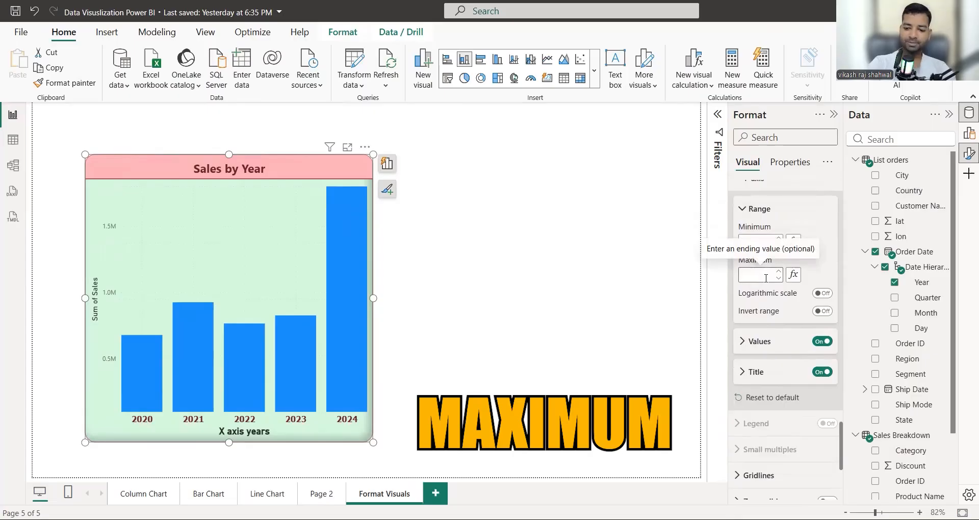
pyautogui.write('7')
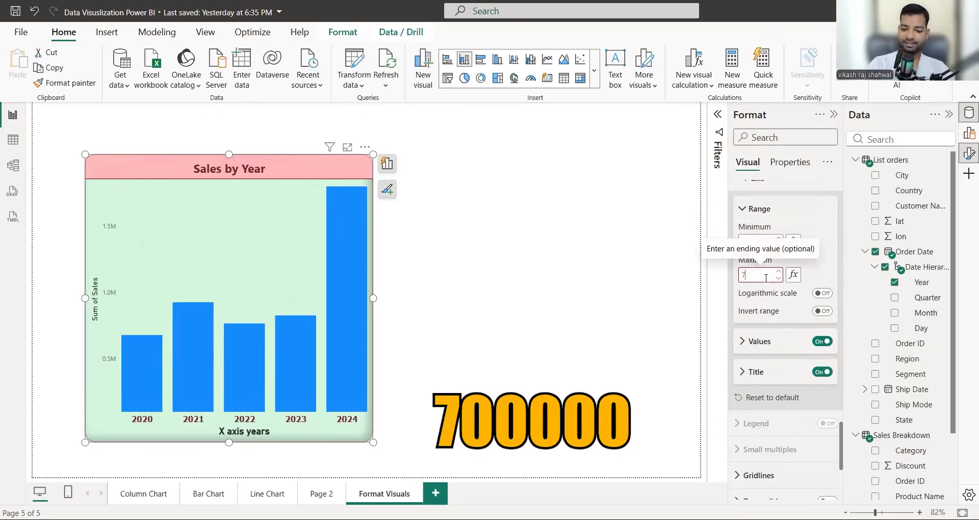
pyautogui.write('0000000')
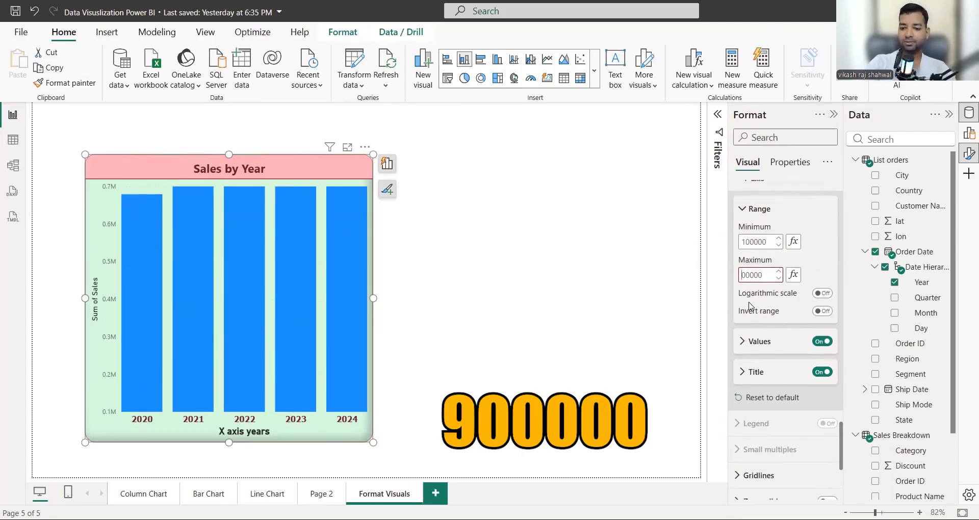
pyautogui.press('Return')
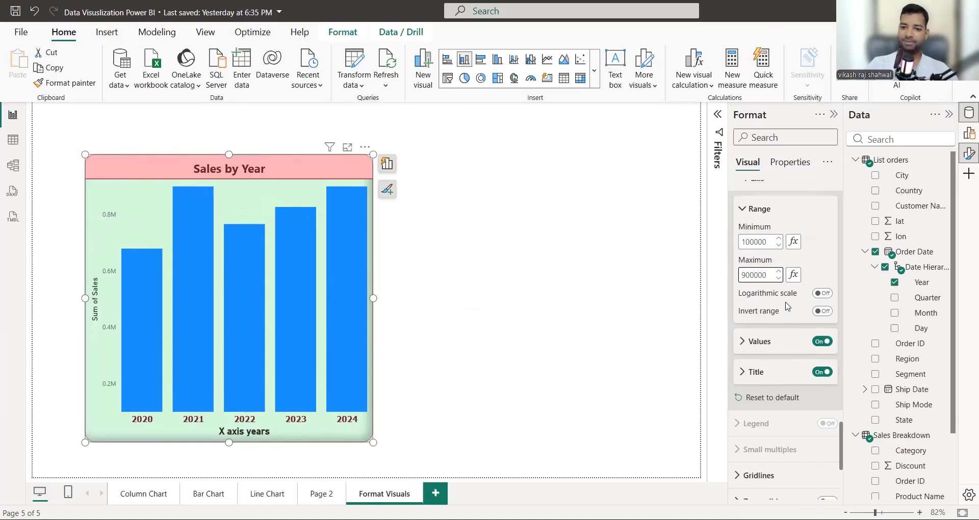
# Step: Try inverting the Y-axis range and turn the inversion off again
pyautogui.click(824, 312)
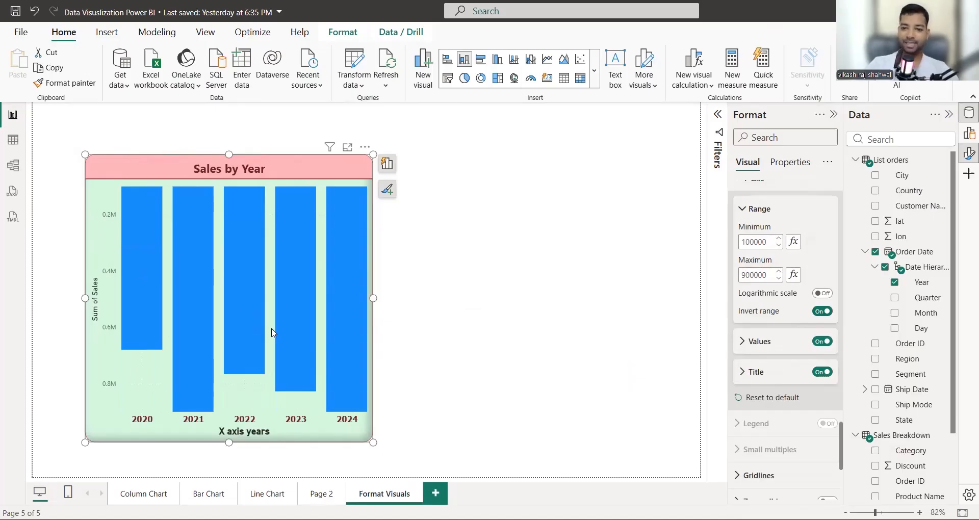
pyautogui.click(824, 312)
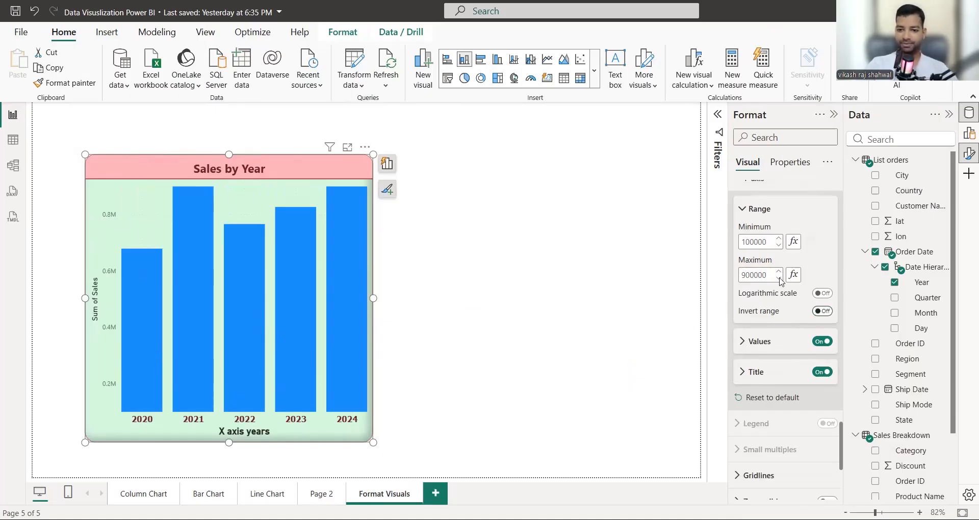
# Step: Clear the Y-axis range minimum and maximum so both return to Auto
pyautogui.doubleClick(756, 242)
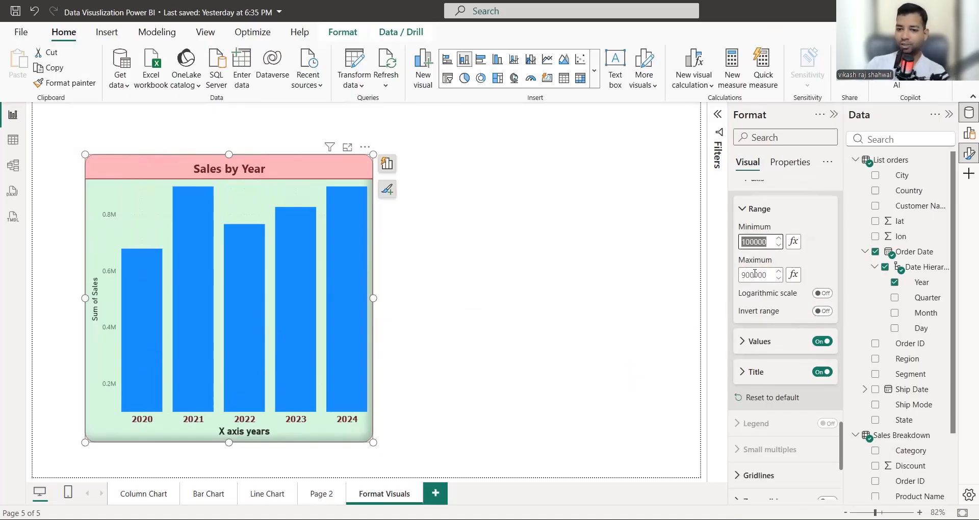
pyautogui.press('BackSpace')
pyautogui.doubleClick(755, 274)
pyautogui.press('BackSpace')
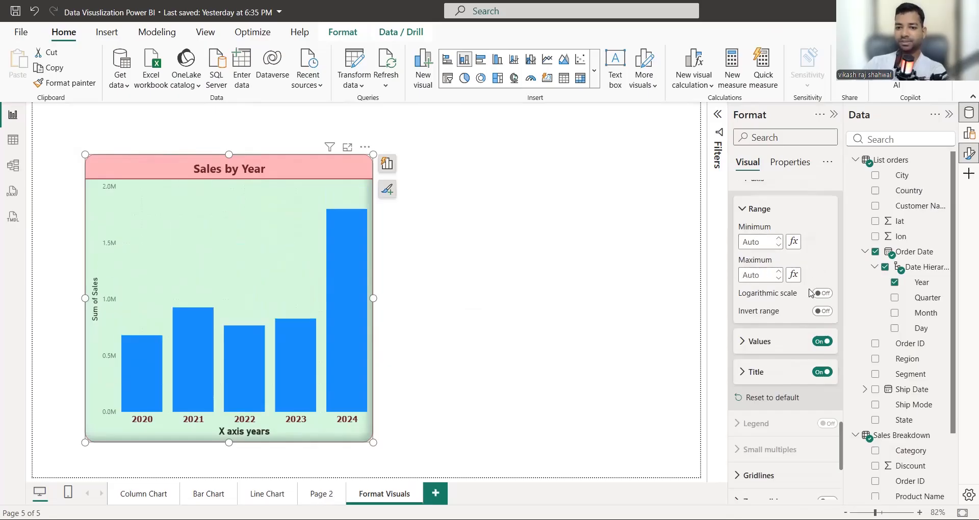
# Step: Set the Y-axis values' font size to 13 and color them black
pyautogui.scroll(-1, 780, 296)
pyautogui.click(743, 278)
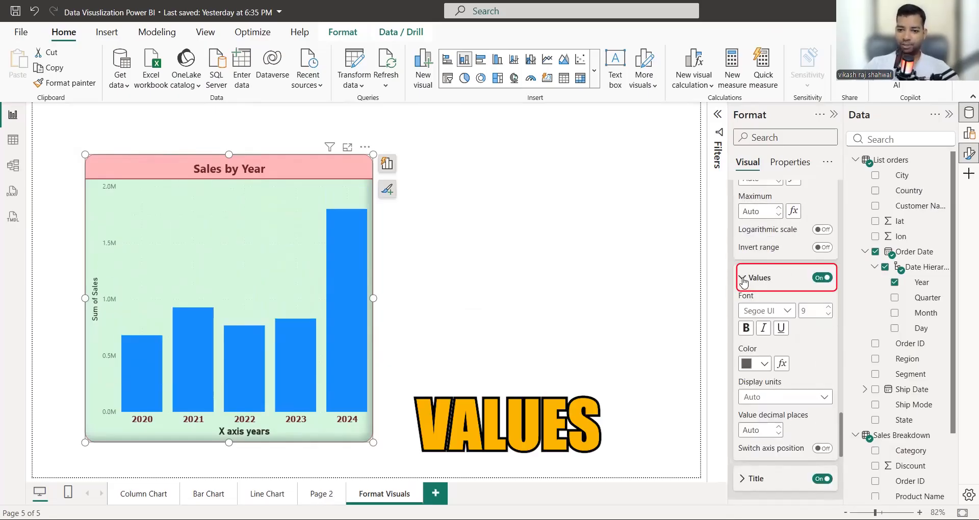
pyautogui.scroll(-2, 780, 331)
pyautogui.scroll(1, 787, 365)
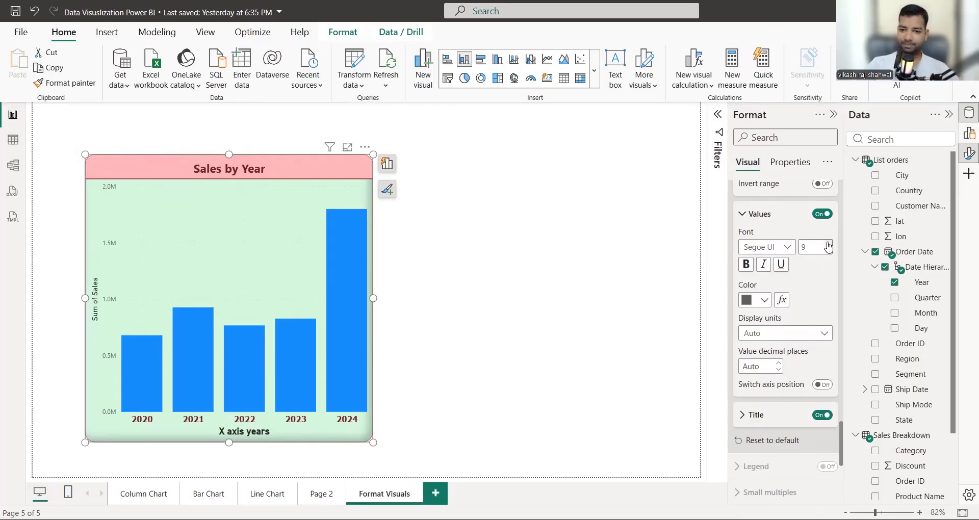
pyautogui.click(829, 244)
pyautogui.scroll(-1, 796, 292)
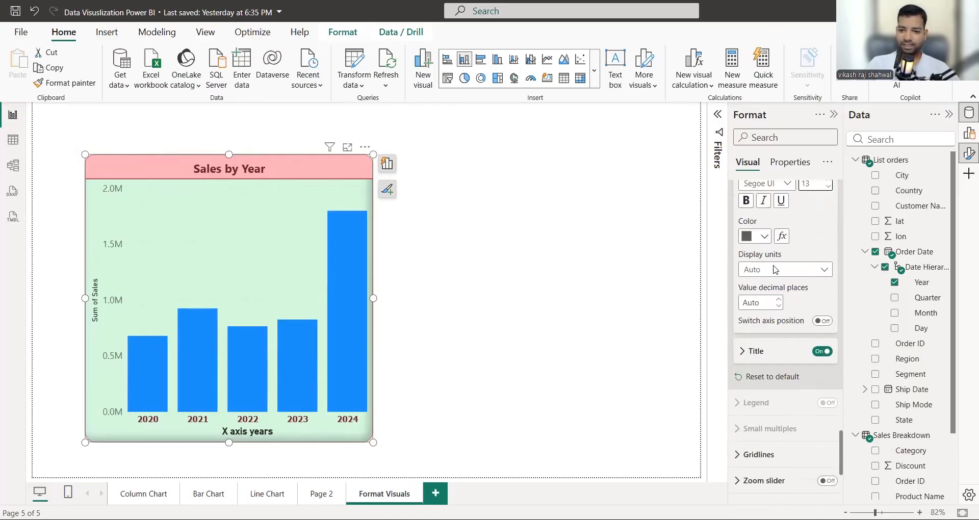
pyautogui.click(755, 236)
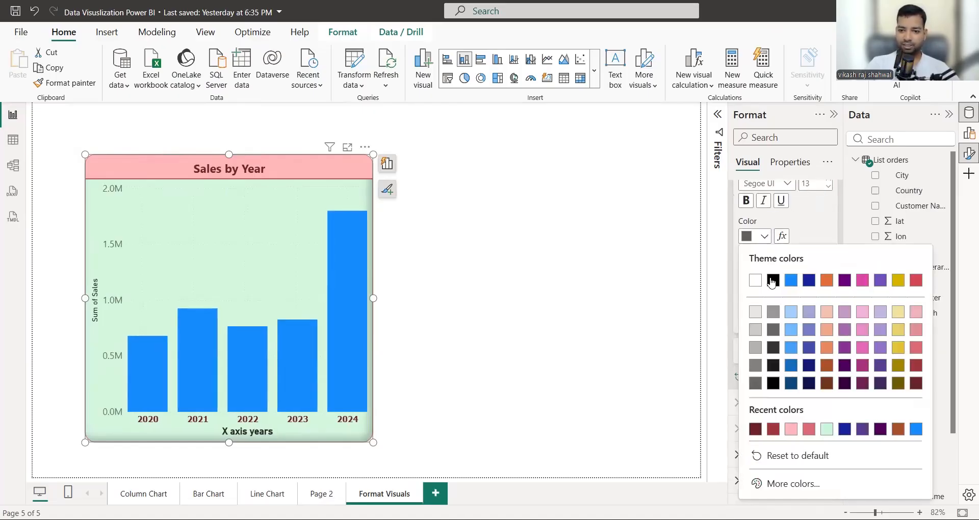
pyautogui.click(773, 385)
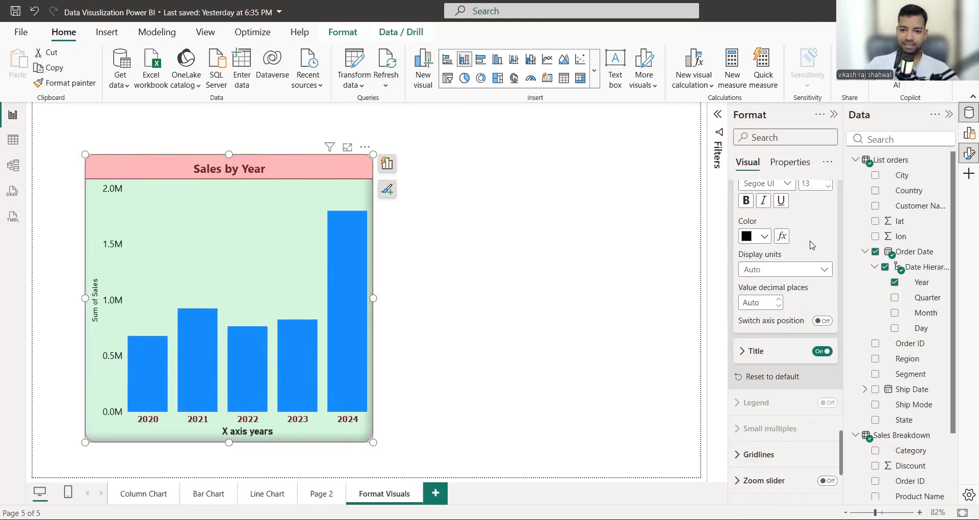
# Step: Display the Y-axis values in Thousands with 0 decimal places
pyautogui.click(794, 274)
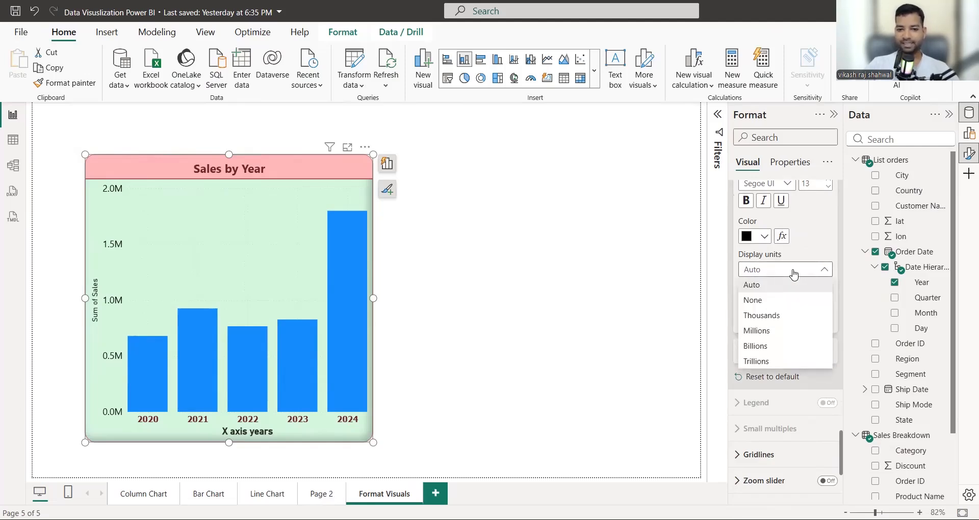
pyautogui.click(776, 317)
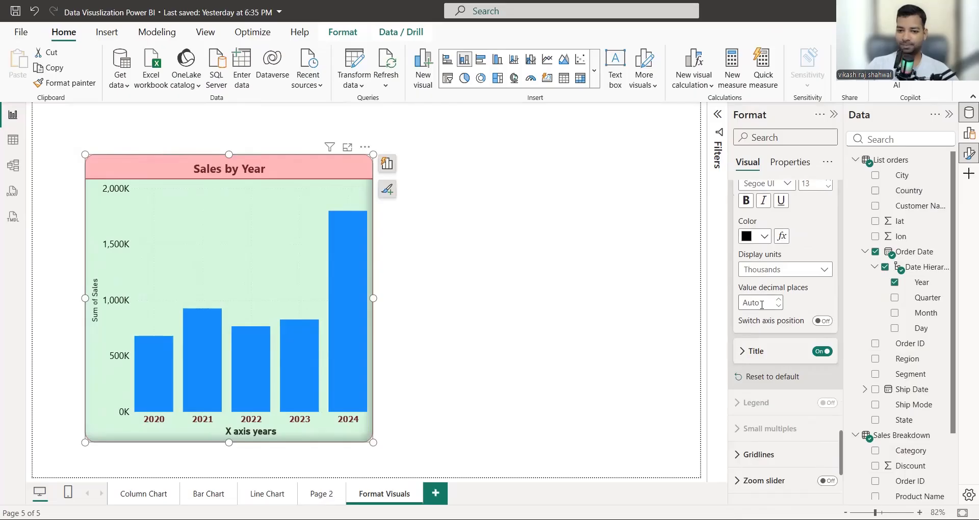
pyautogui.click(778, 304)
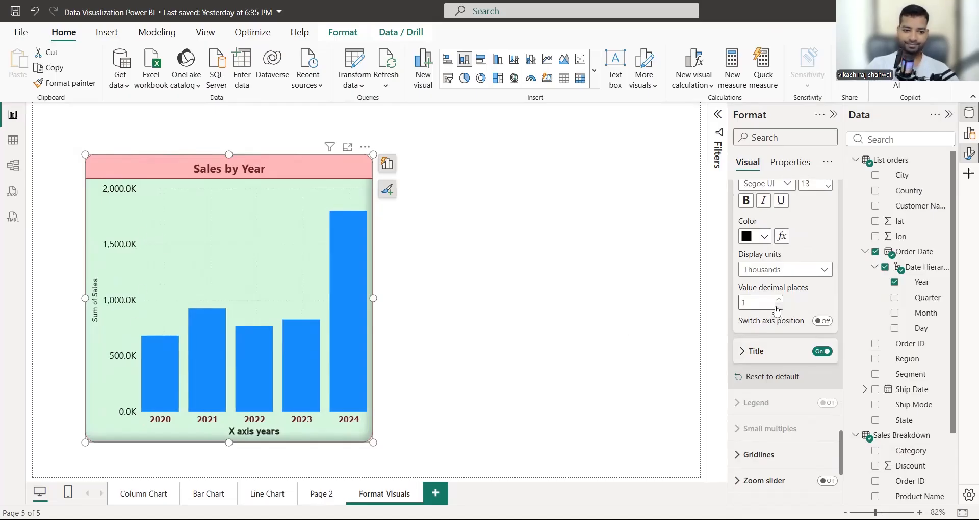
pyautogui.click(778, 307)
# Step: Change the Y-axis title to "Y Axis Sum of sales" in bold at font size 13
pyautogui.scroll(-1, 799, 331)
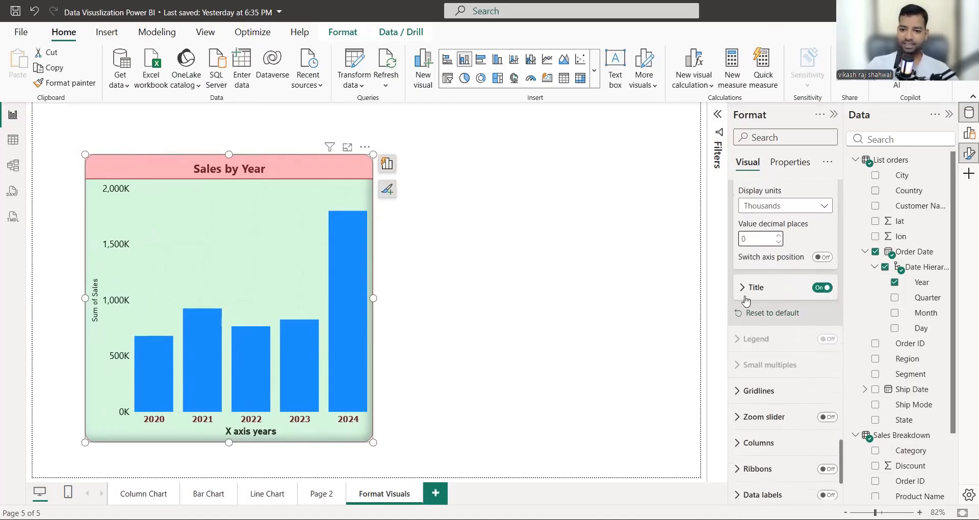
pyautogui.click(740, 288)
pyautogui.scroll(-1, 779, 344)
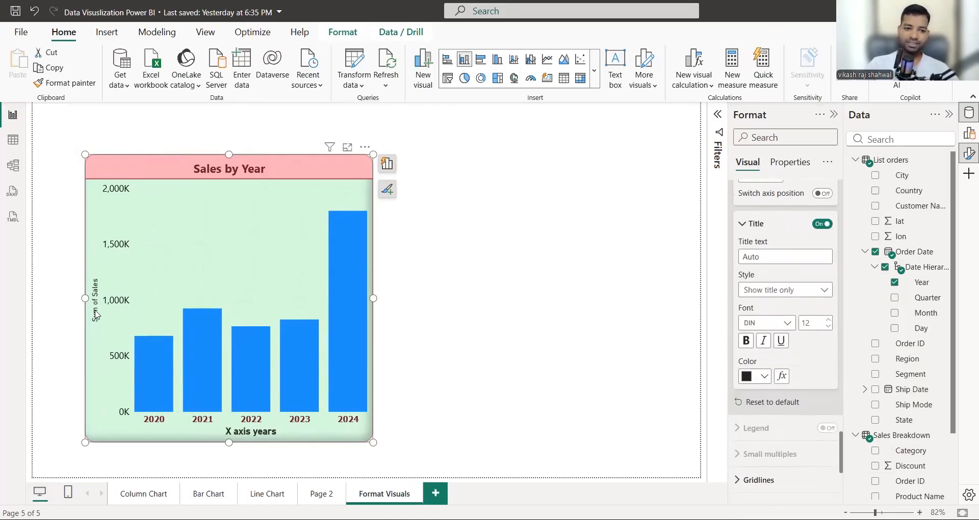
pyautogui.click(765, 257)
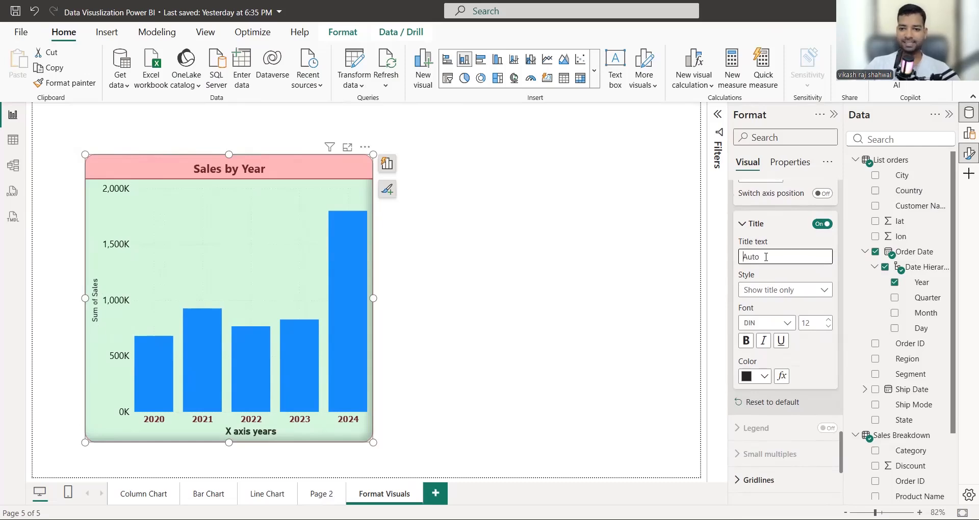
pyautogui.write('Y Axis Sum')
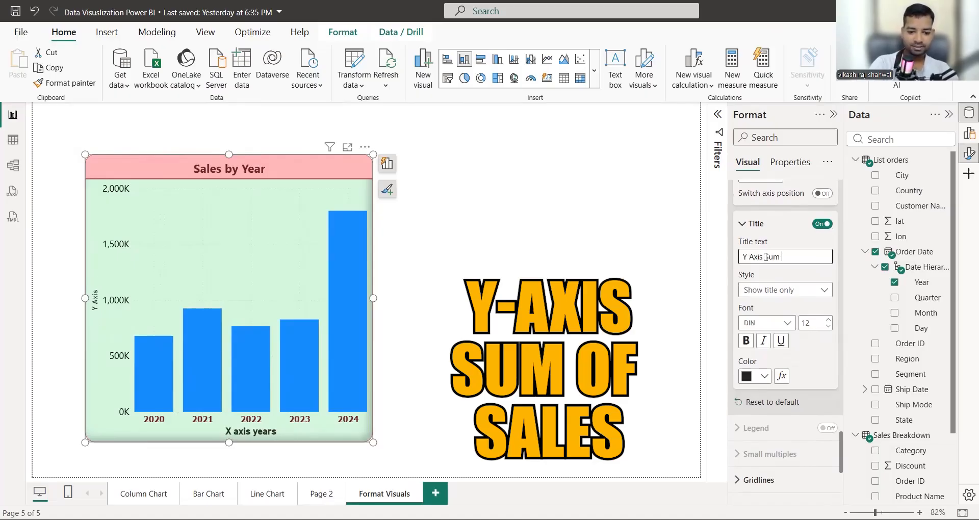
pyautogui.write(' of sales')
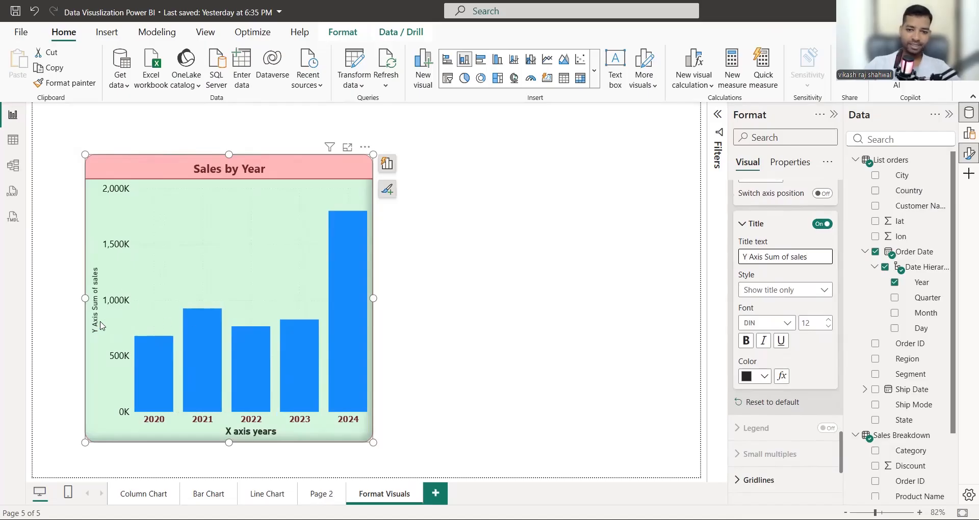
pyautogui.click(746, 341)
pyautogui.click(828, 319)
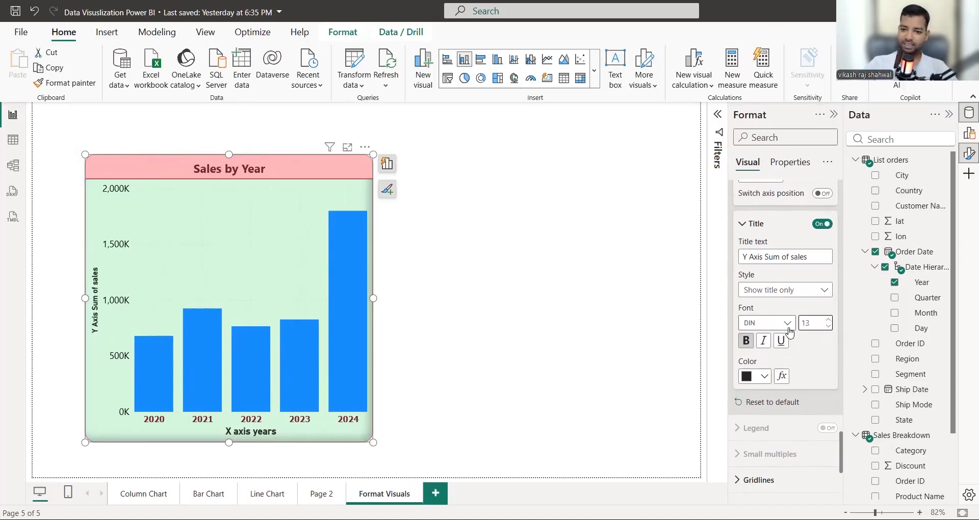
# Step: Color the chart's horizontal gridlines black
pyautogui.scroll(-3, 789, 331)
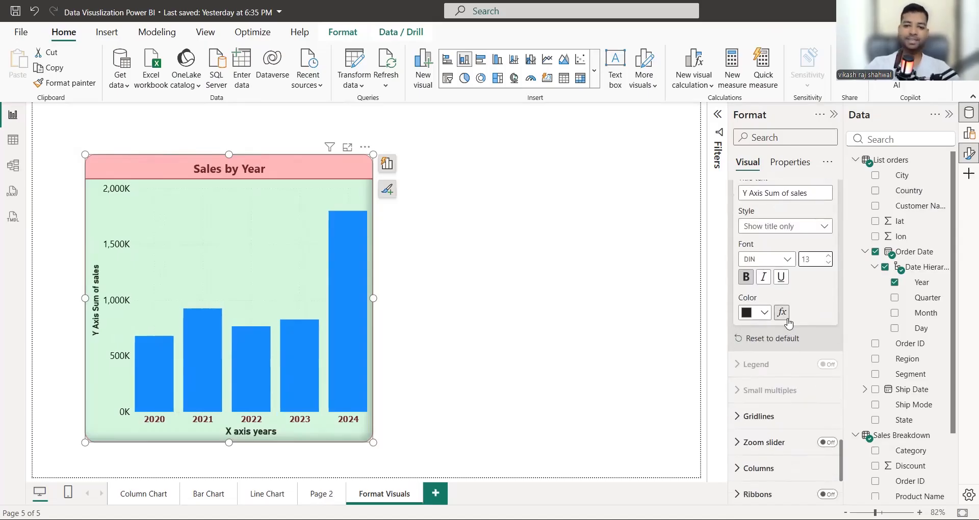
pyautogui.scroll(-3, 789, 331)
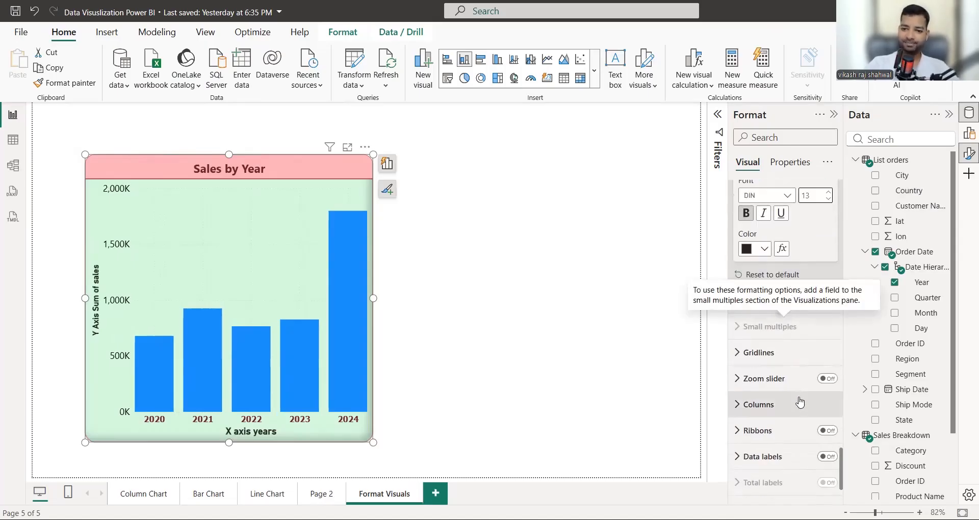
pyautogui.scroll(-3, 793, 264)
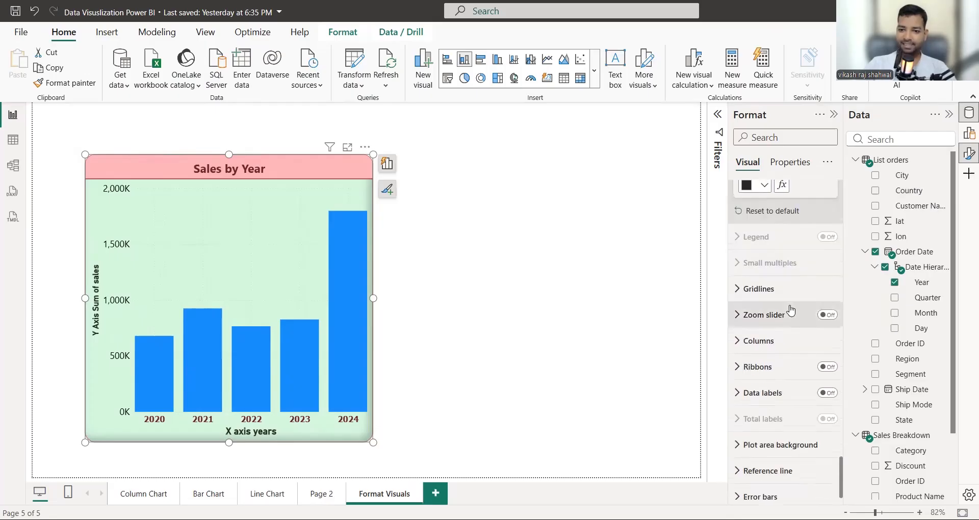
pyautogui.click(739, 280)
pyautogui.scroll(-3, 760, 270)
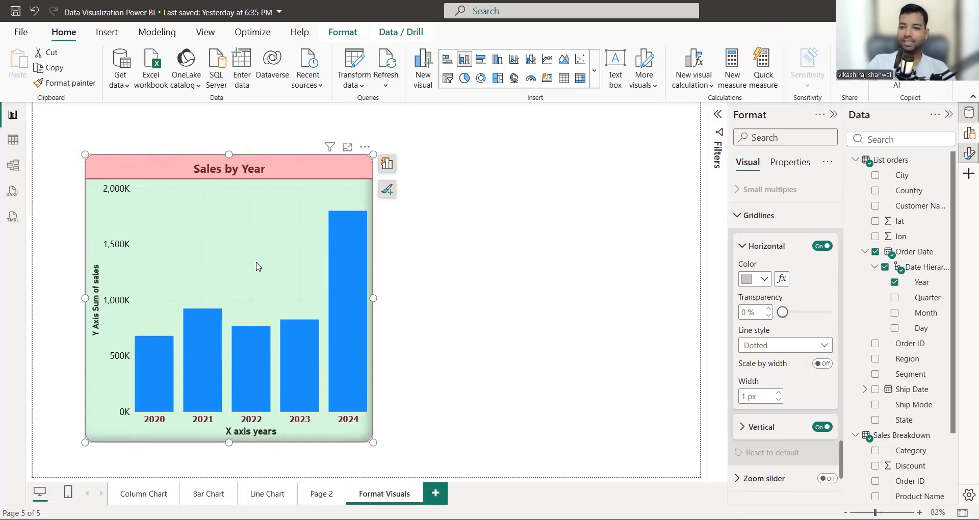
pyautogui.click(765, 281)
pyautogui.click(758, 200)
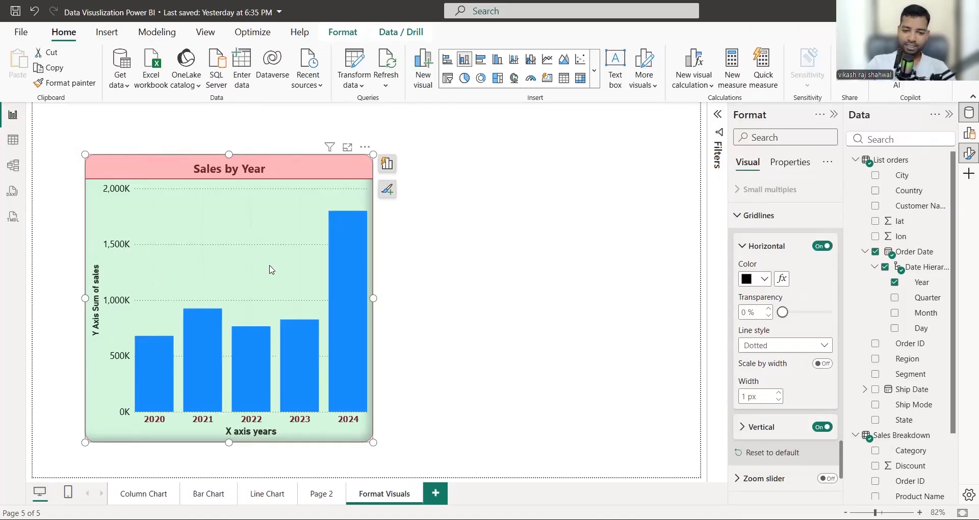
# Step: Color the chart's vertical gridlines black
pyautogui.scroll(-3, 793, 313)
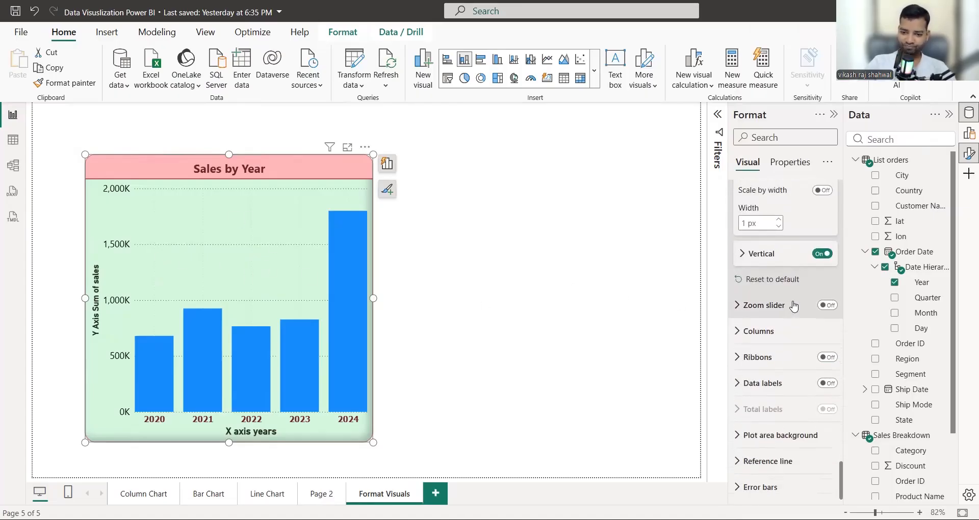
pyautogui.click(746, 253)
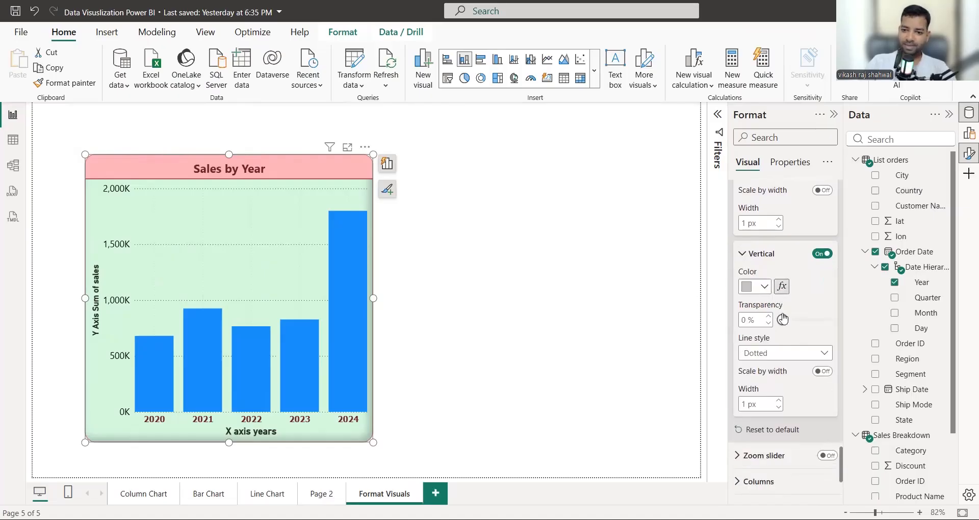
pyautogui.click(765, 292)
pyautogui.click(754, 201)
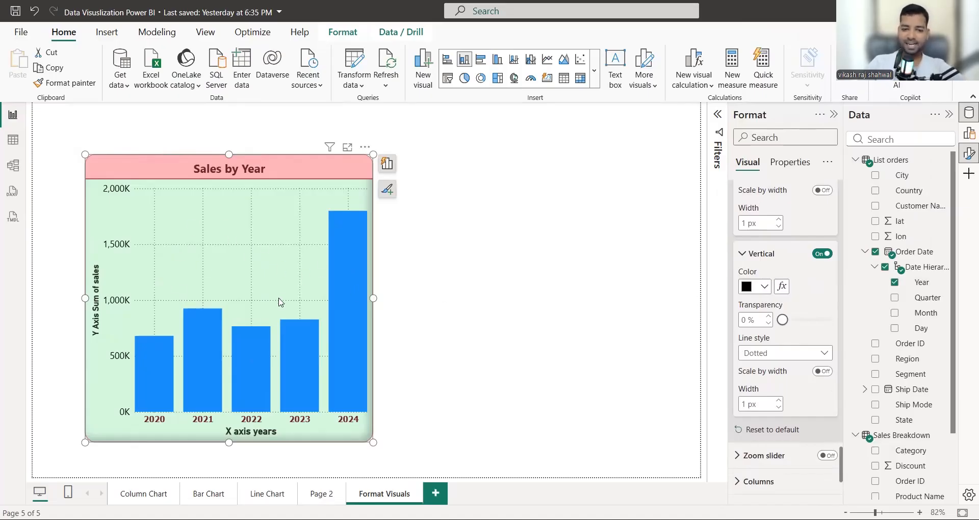
# Step: Turn off both the horizontal and the vertical gridlines of the chart
pyautogui.scroll(5, 775, 319)
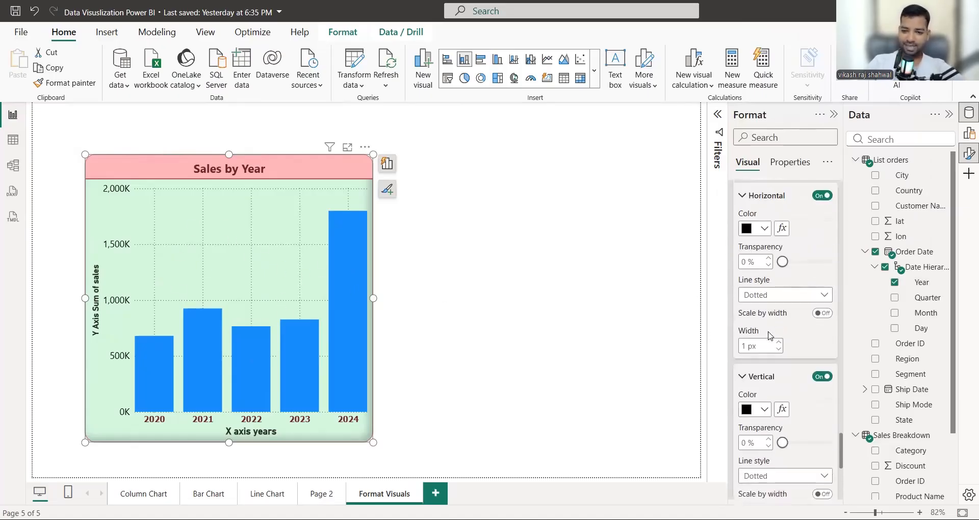
pyautogui.scroll(2, 780, 314)
pyautogui.click(822, 263)
pyautogui.scroll(-2, 822, 275)
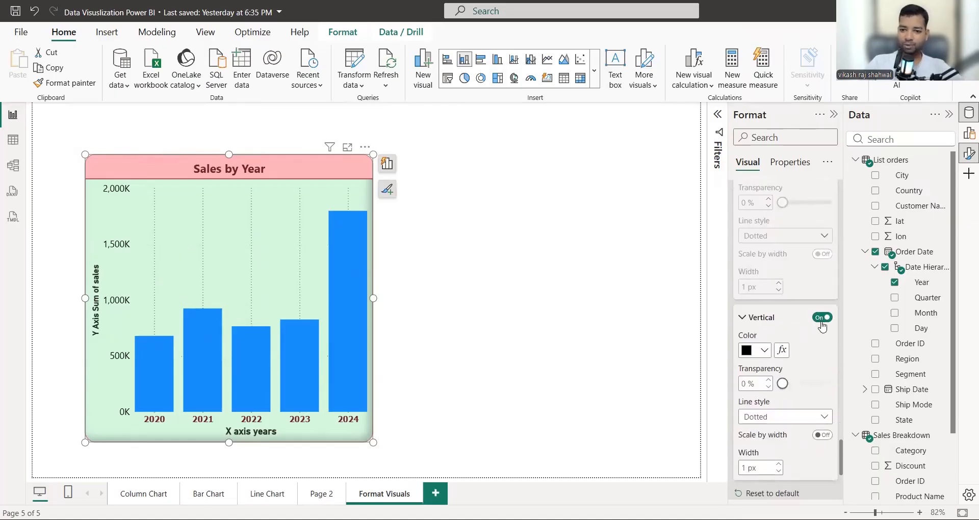
pyautogui.click(821, 321)
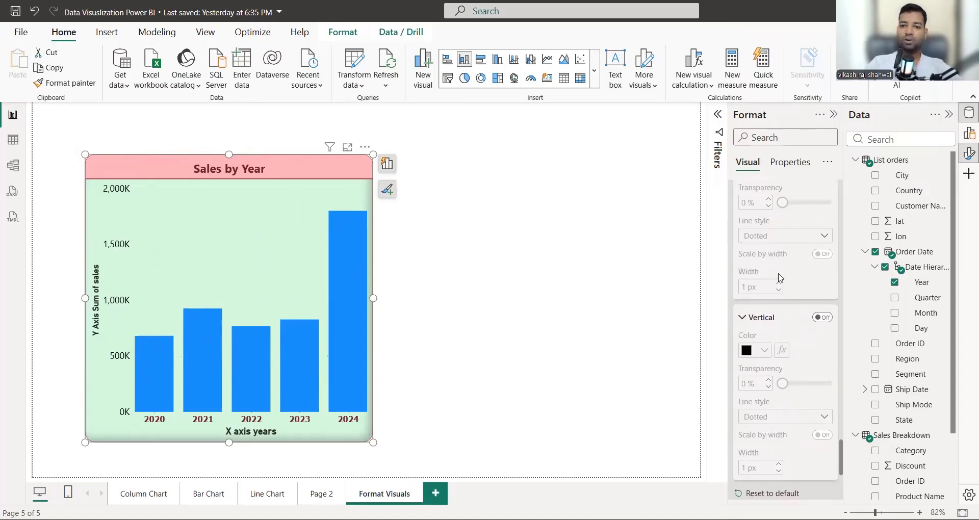
# Step: Turn on the zoom slider for both axes and try out the Y-axis and X-axis slider handles on the chart
pyautogui.scroll(-4, 780, 303)
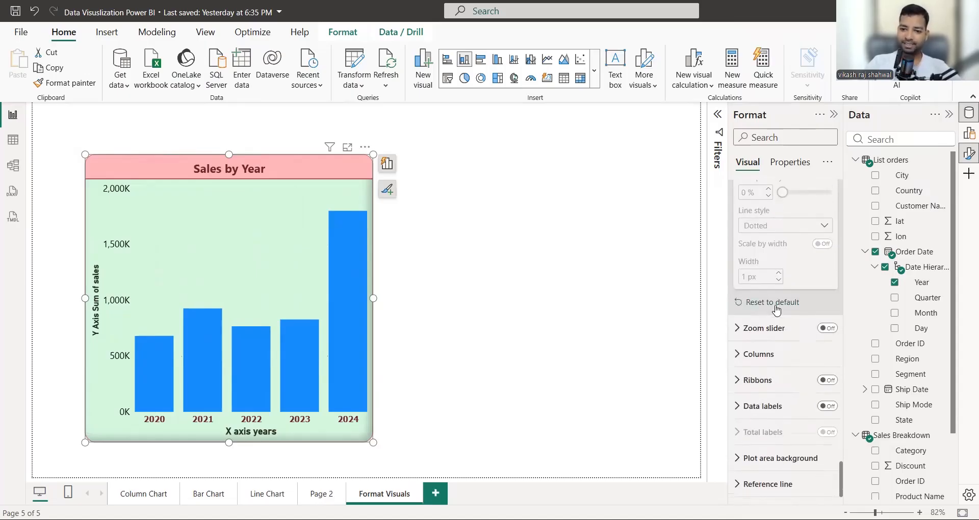
pyautogui.scroll(-1, 749, 331)
pyautogui.click(740, 305)
pyautogui.scroll(-1, 783, 257)
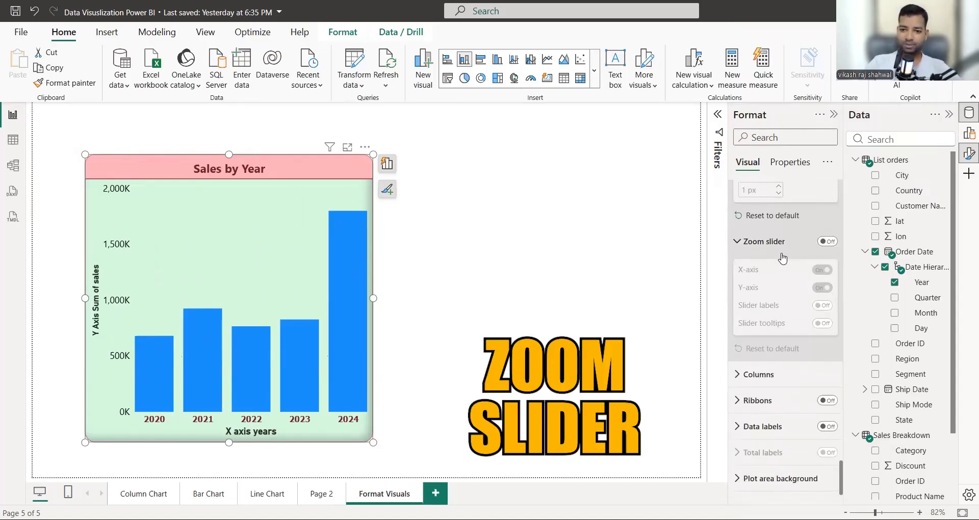
pyautogui.click(827, 243)
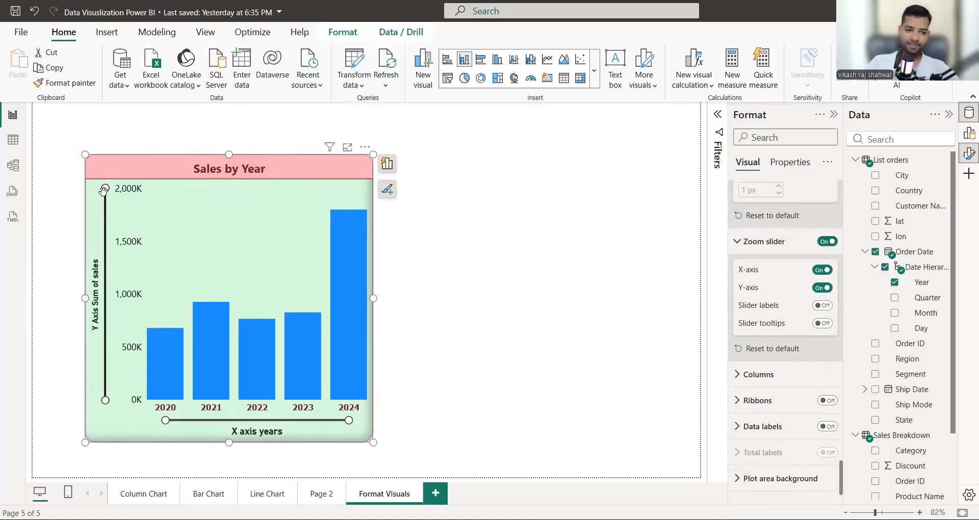
pyautogui.moveTo(105, 188); pyautogui.dragTo(80, 180)
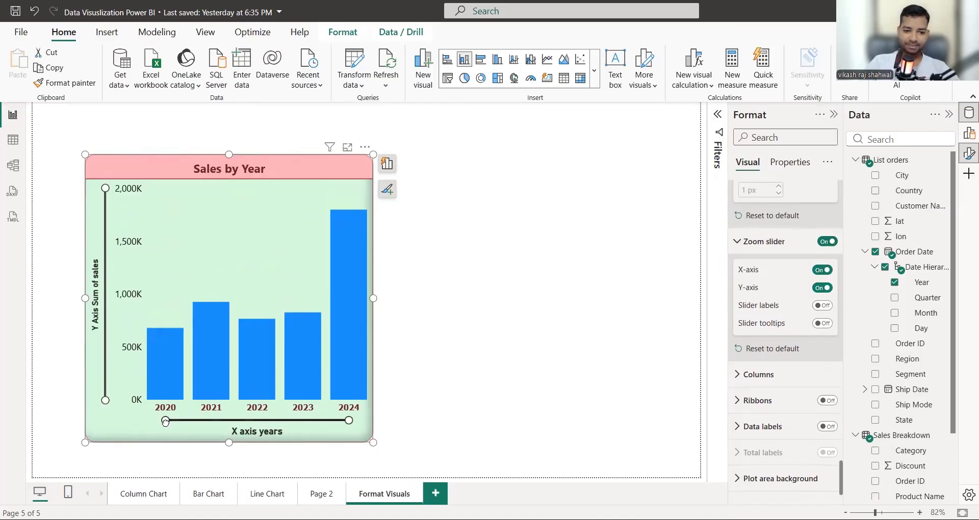
pyautogui.moveTo(165, 421); pyautogui.dragTo(130, 431)
# Step: Apply the column settings to the 2020 category and color its column dark red
pyautogui.scroll(-1, 744, 313)
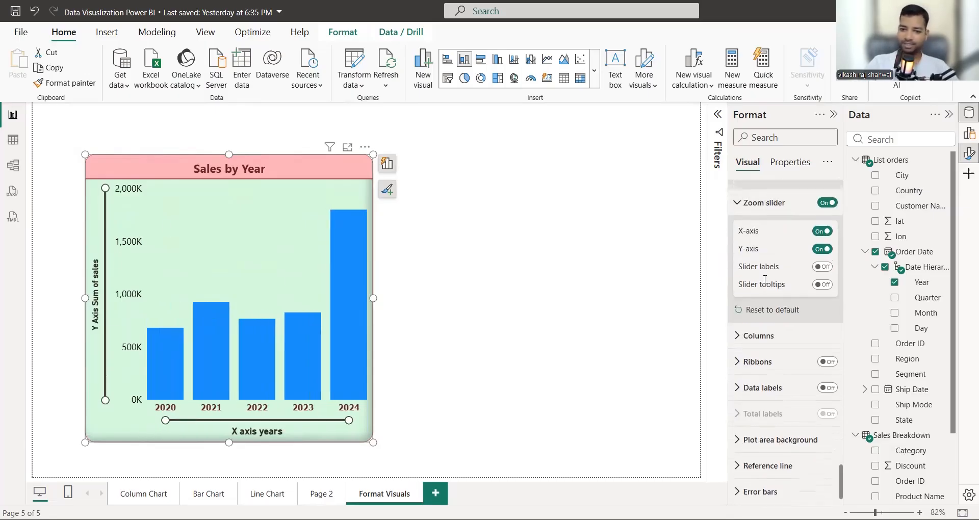
pyautogui.click(759, 331)
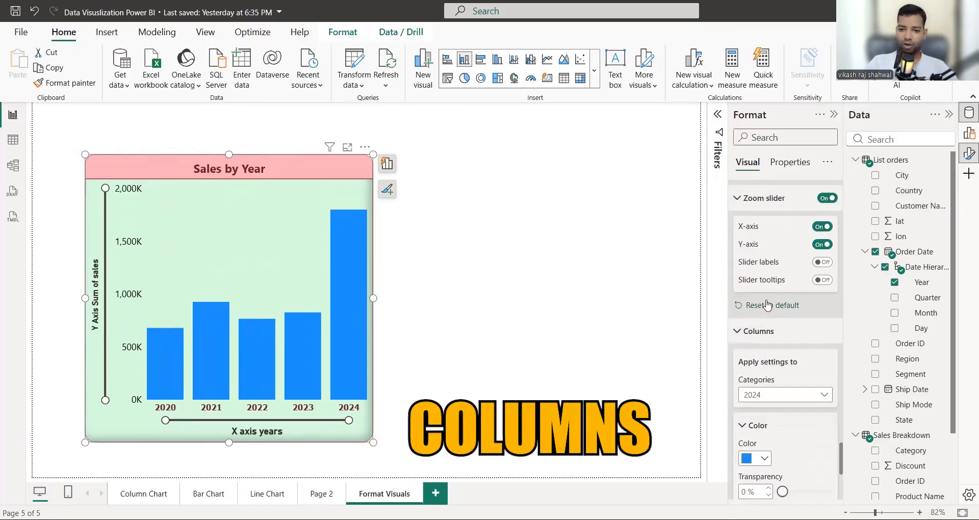
pyautogui.scroll(-3, 765, 316)
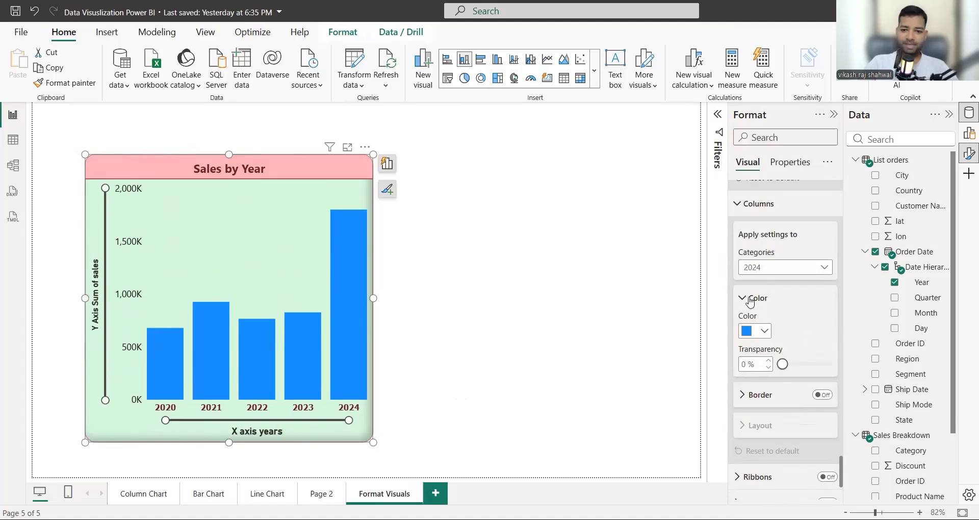
pyautogui.click(769, 269)
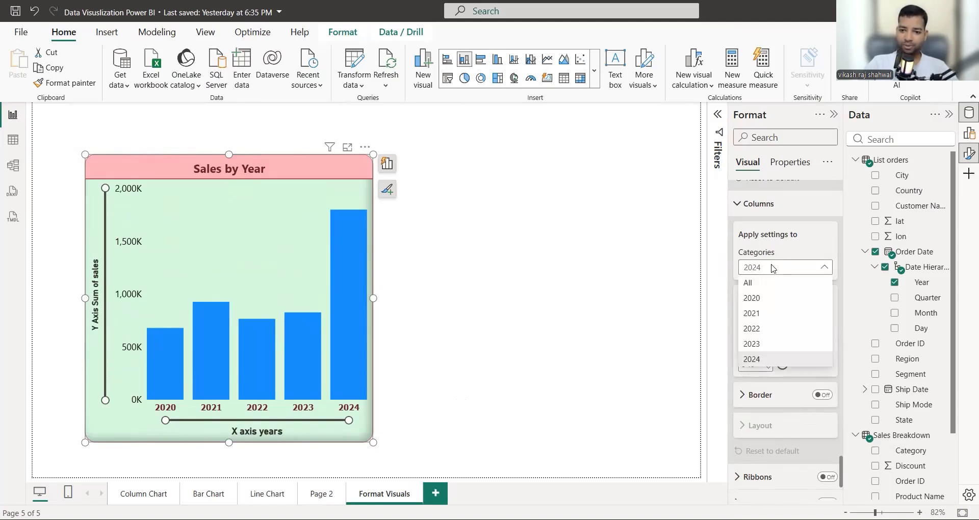
pyautogui.click(765, 298)
pyautogui.scroll(-2, 779, 243)
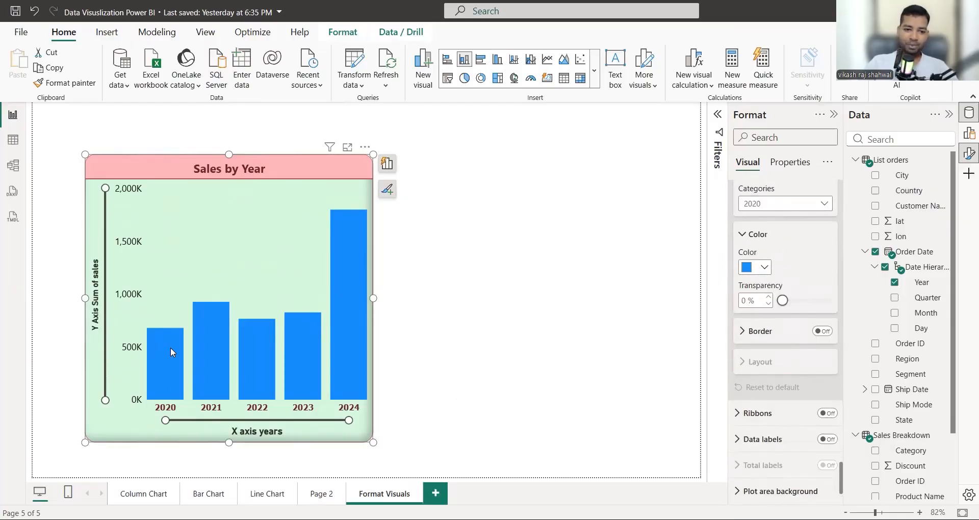
pyautogui.click(764, 268)
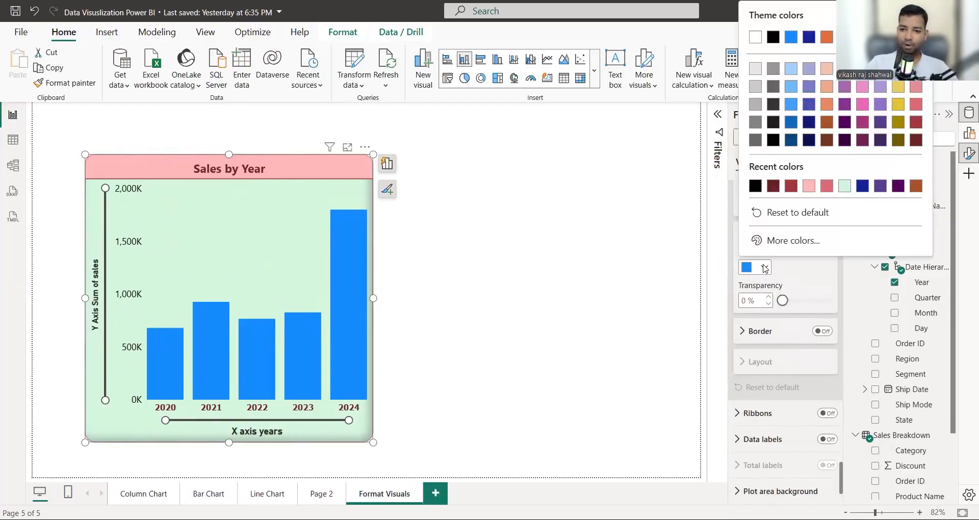
pyautogui.click(773, 186)
# Step: Turn on the border for the 2020 column and color it black
pyautogui.scroll(-1, 809, 266)
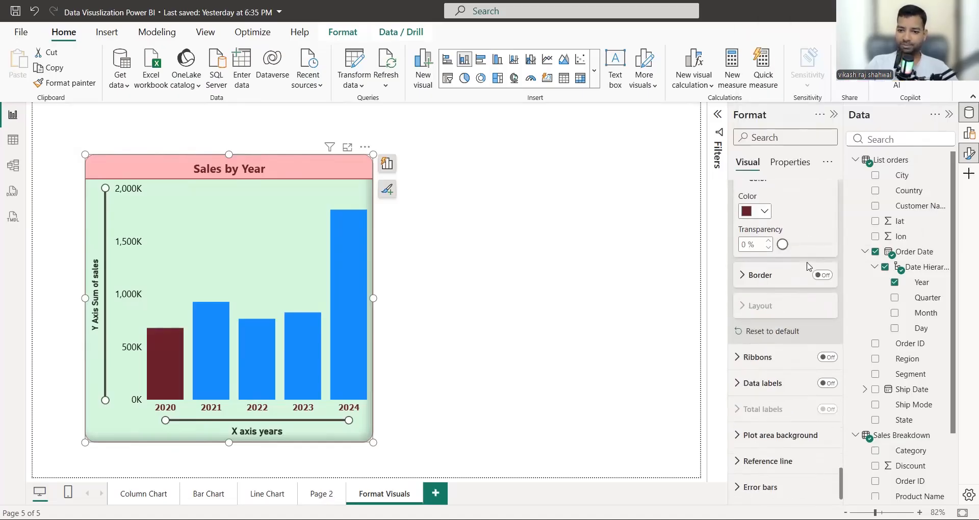
pyautogui.click(811, 275)
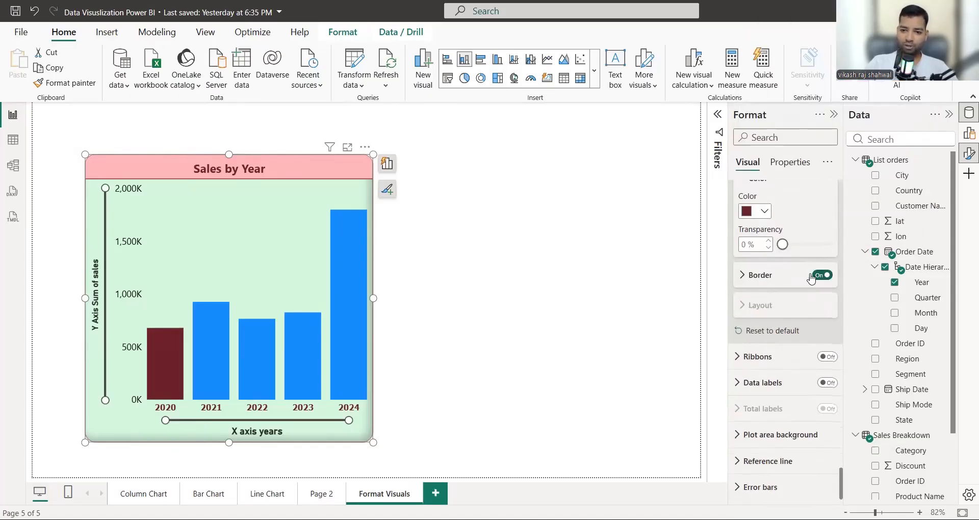
pyautogui.click(743, 276)
pyautogui.click(764, 326)
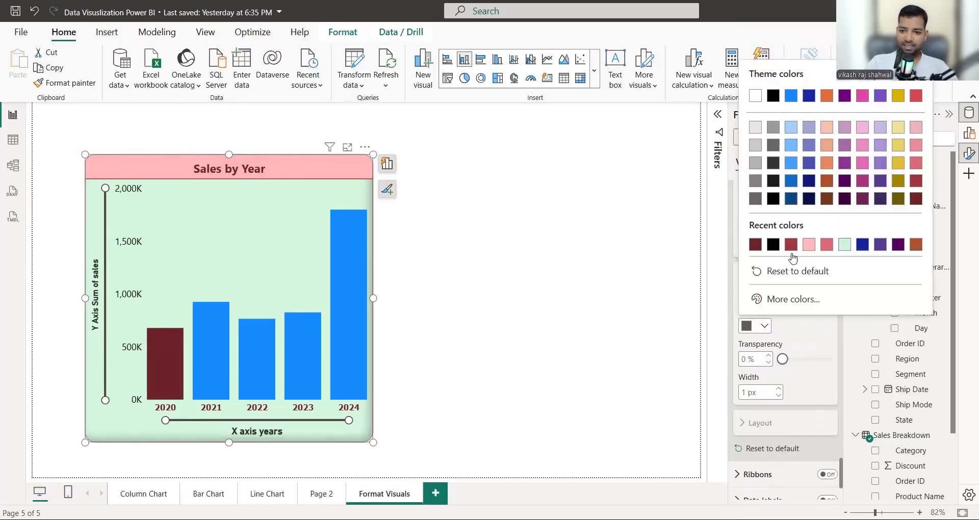
pyautogui.click(773, 246)
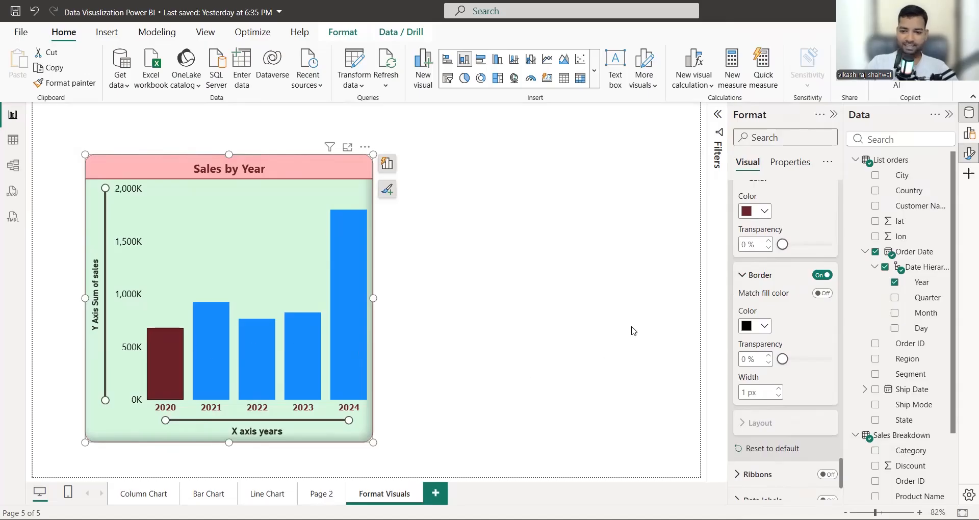
# Step: Try a light blue border with a width of 4 px on the 2020 column
pyautogui.click(762, 329)
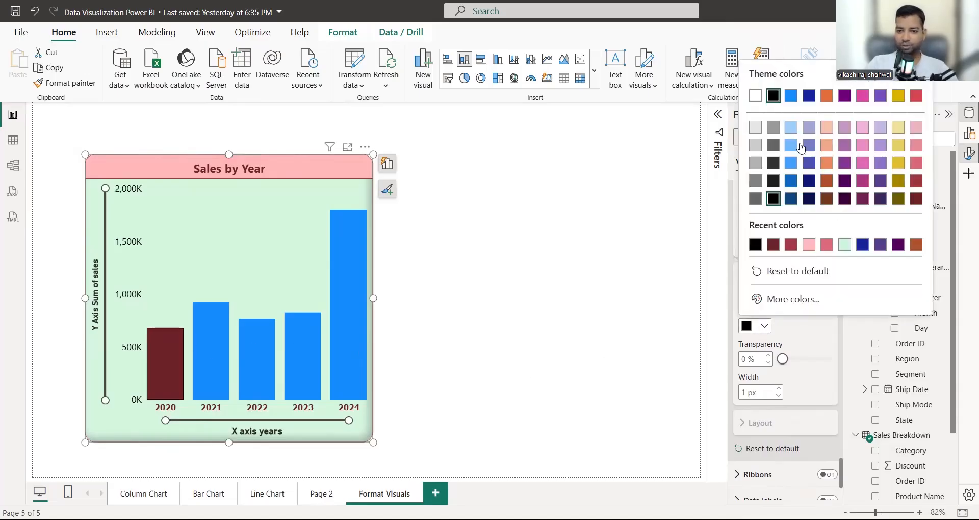
pyautogui.click(791, 132)
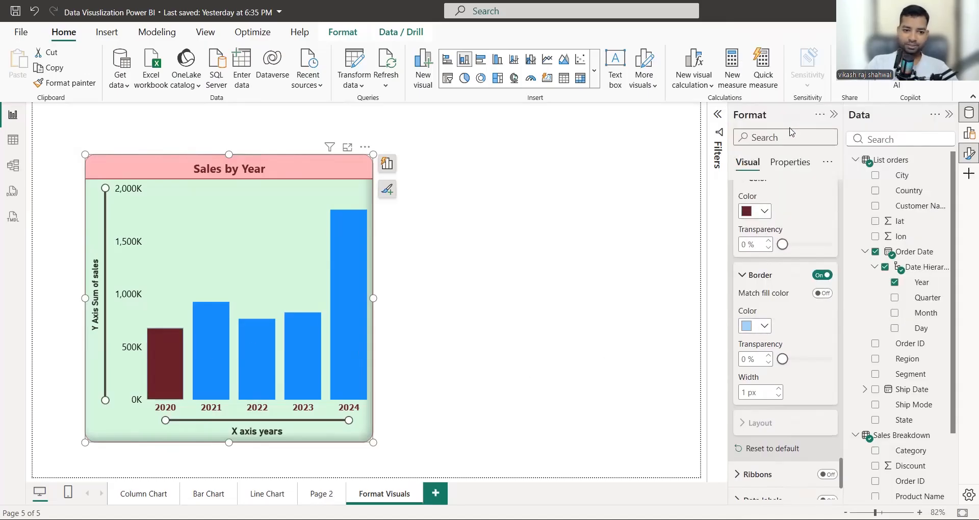
pyautogui.click(778, 391)
pyautogui.click(778, 391)
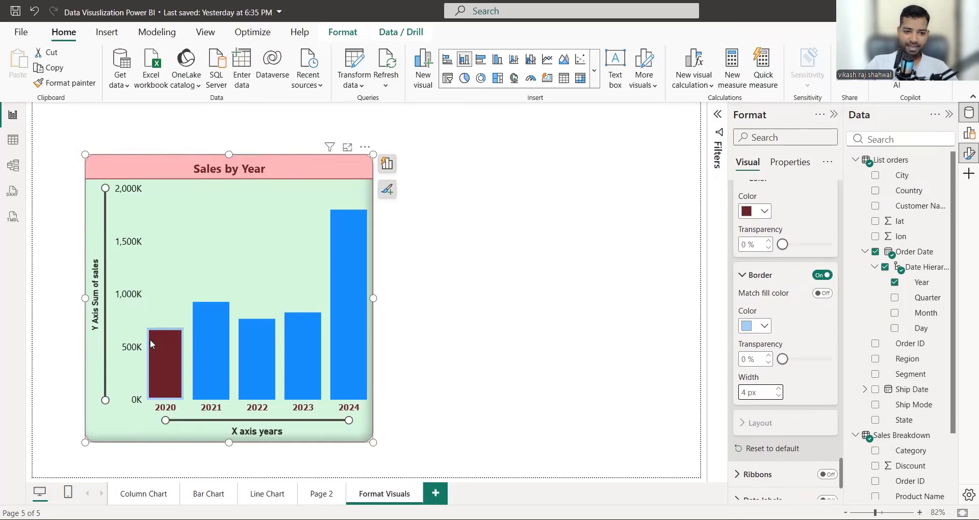
# Step: Change the 2020 column's border to dark blue with a width of 1 px
pyautogui.click(762, 327)
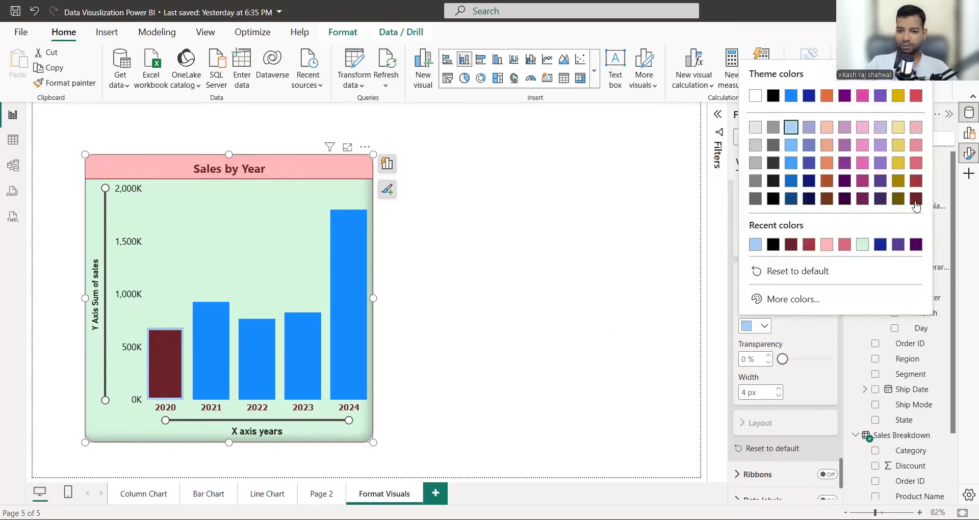
pyautogui.click(880, 245)
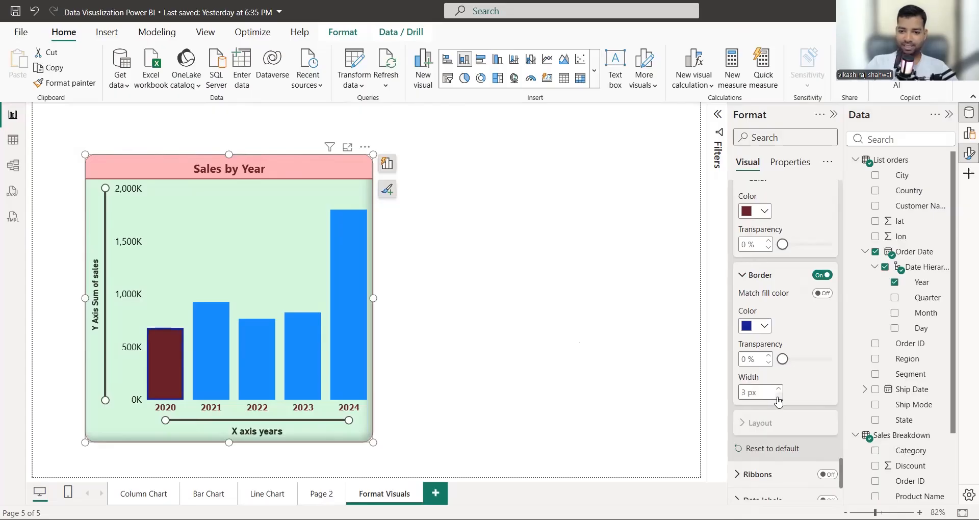
pyautogui.click(778, 397)
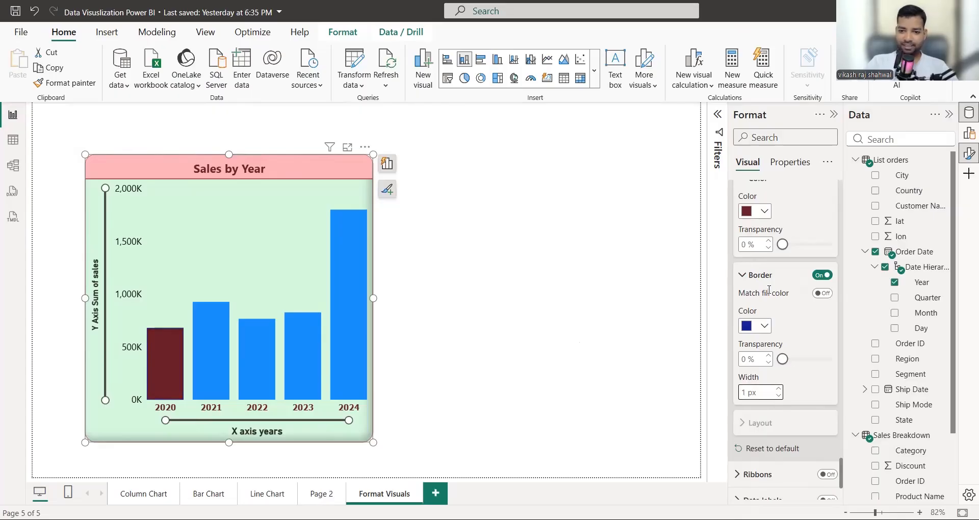
# Step: Switch the column settings to the 2021 category and color its column purple
pyautogui.scroll(3, 750, 232)
pyautogui.click(792, 282)
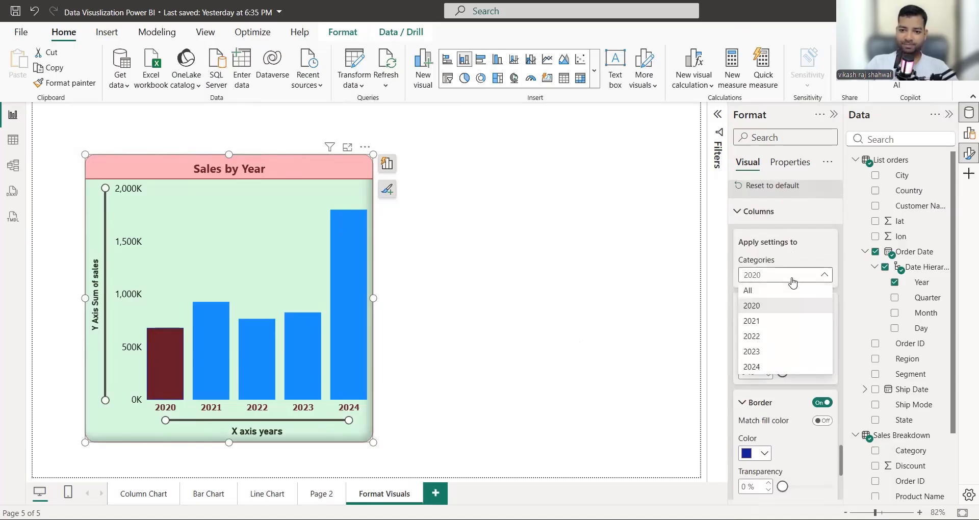
pyautogui.click(755, 322)
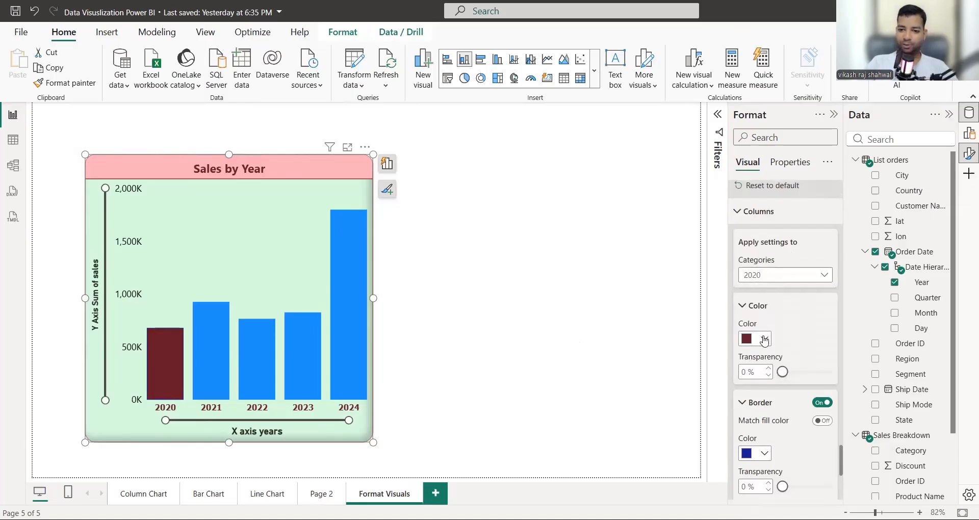
pyautogui.scroll(-2, 766, 357)
pyautogui.click(765, 275)
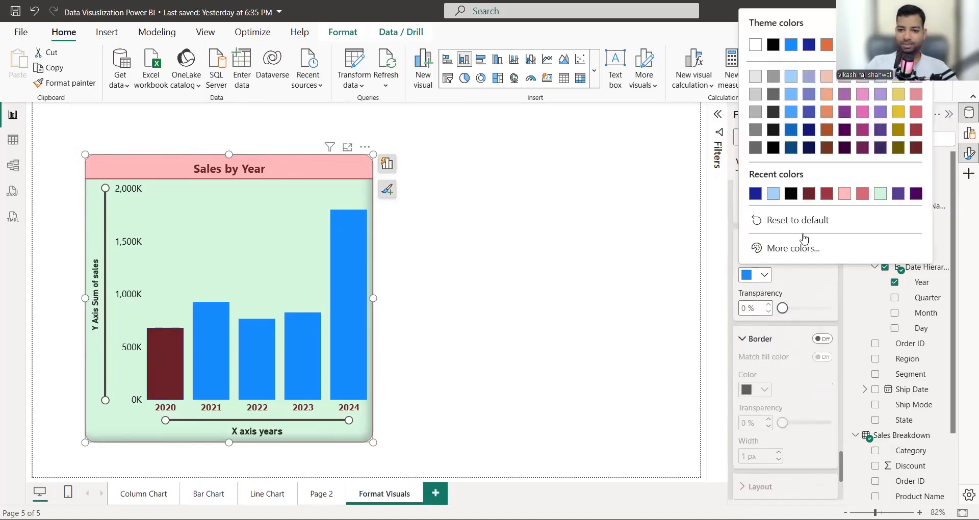
pyautogui.click(895, 193)
# Step: Switch the column settings to the 2022 category and color its column dark purple
pyautogui.click(760, 215)
pyautogui.click(762, 273)
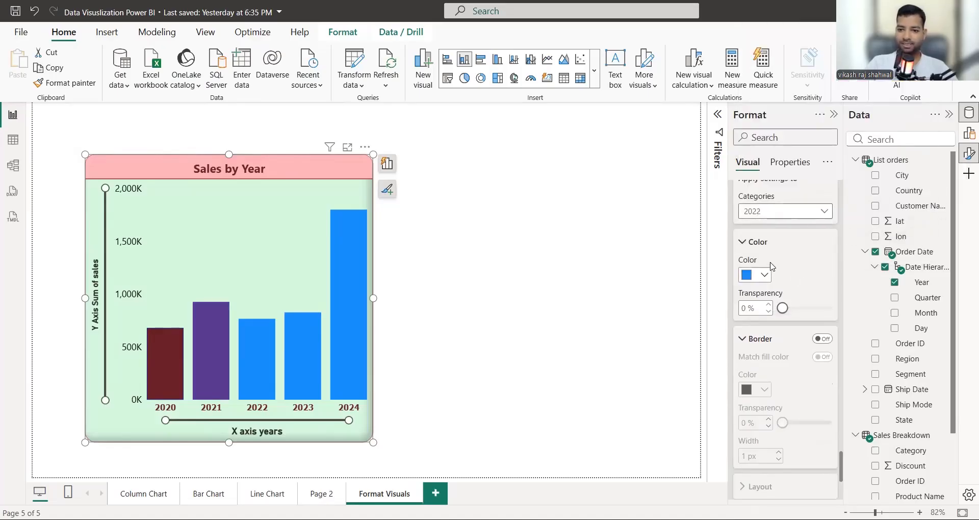
pyautogui.click(763, 276)
pyautogui.click(914, 195)
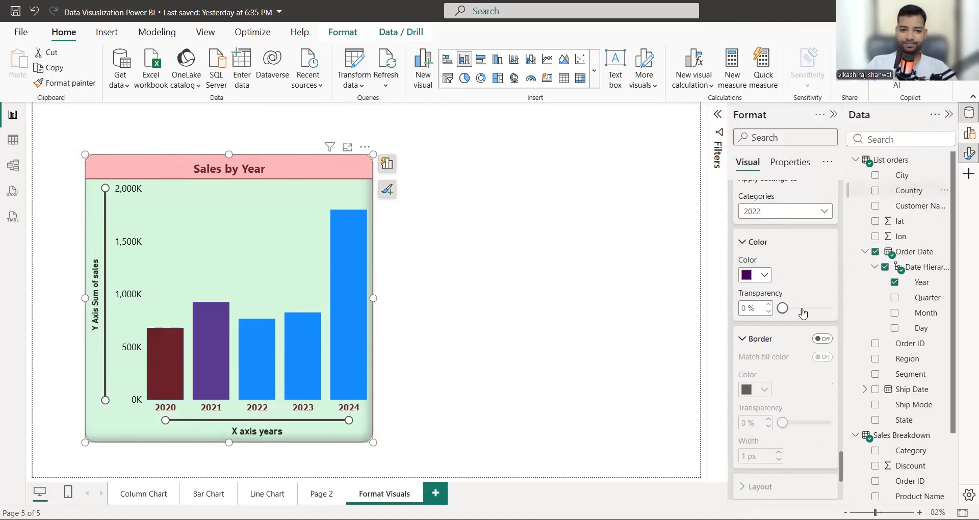
# Step: Switch the column settings to the 2024 category and color its column dark blue
pyautogui.click(761, 214)
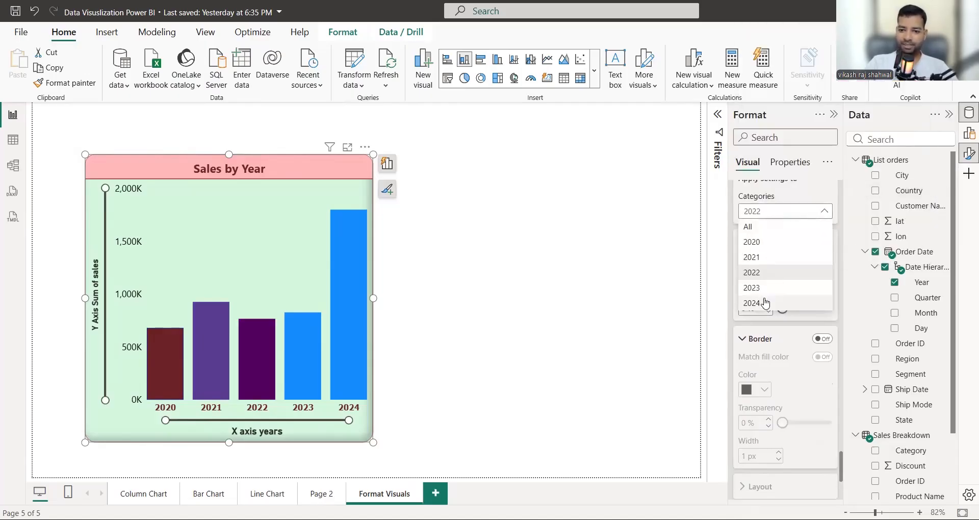
pyautogui.click(764, 303)
pyautogui.click(763, 275)
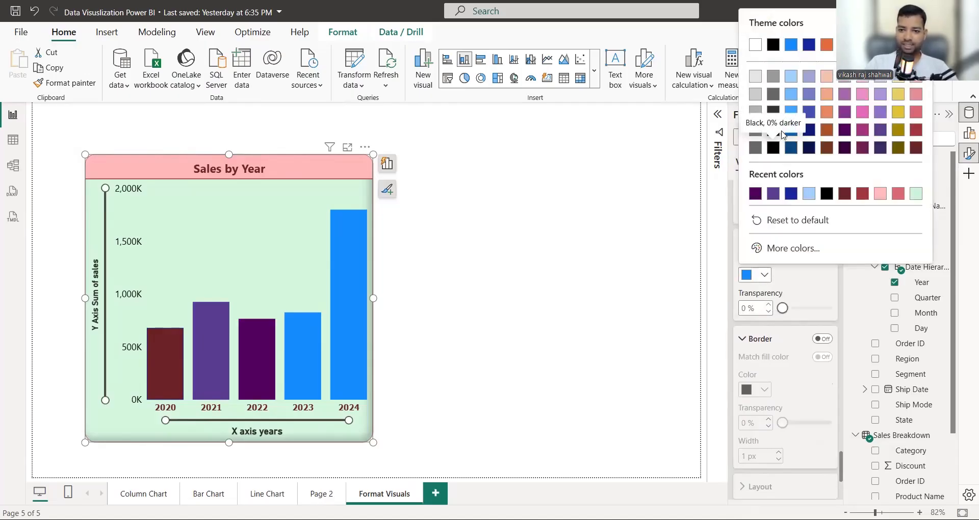
pyautogui.click(808, 131)
pyautogui.scroll(-5, 768, 276)
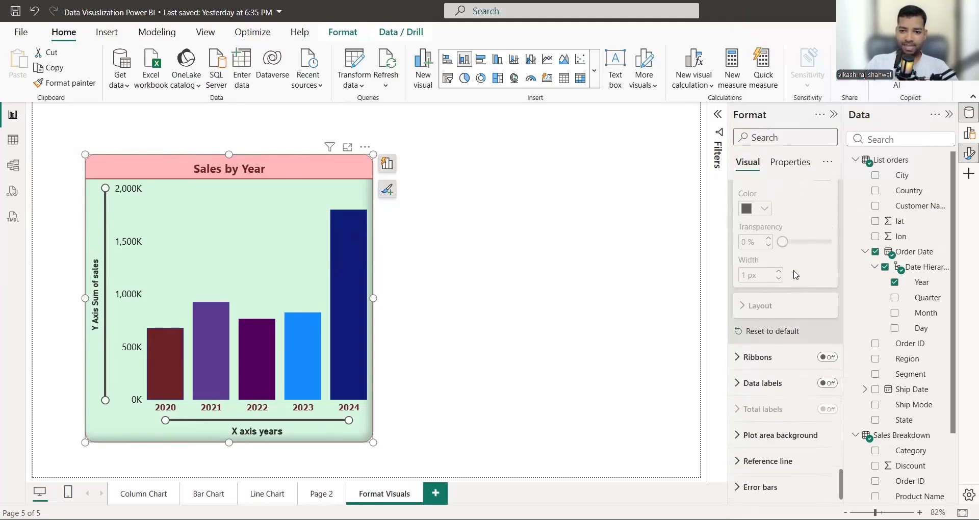
pyautogui.scroll(4, 793, 274)
pyautogui.scroll(-1, 782, 271)
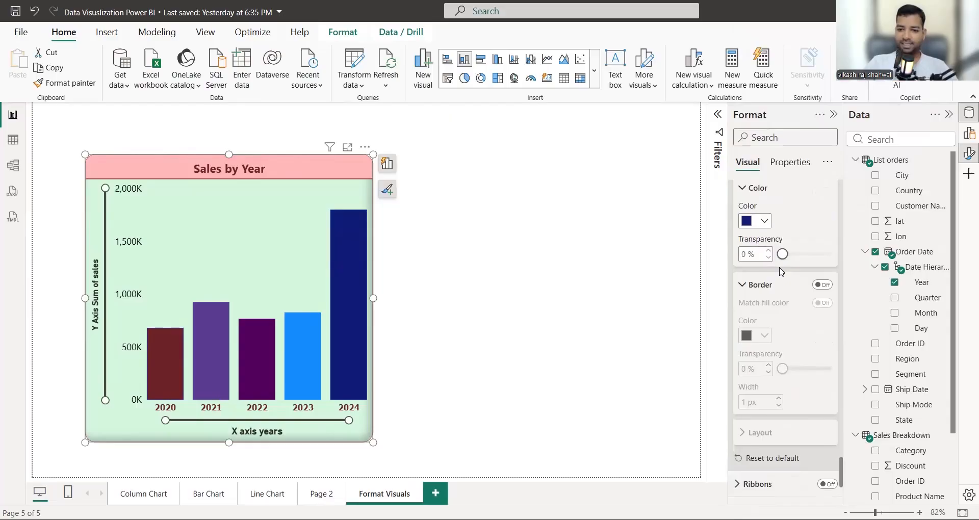
# Step: Try showing ribbons between the yearly columns and switch them back off
pyautogui.scroll(-3, 780, 271)
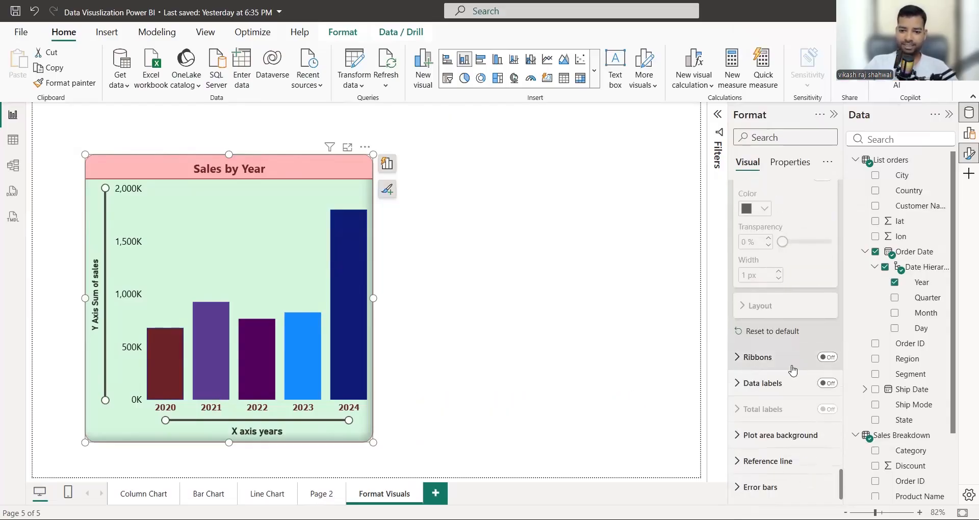
pyautogui.click(831, 358)
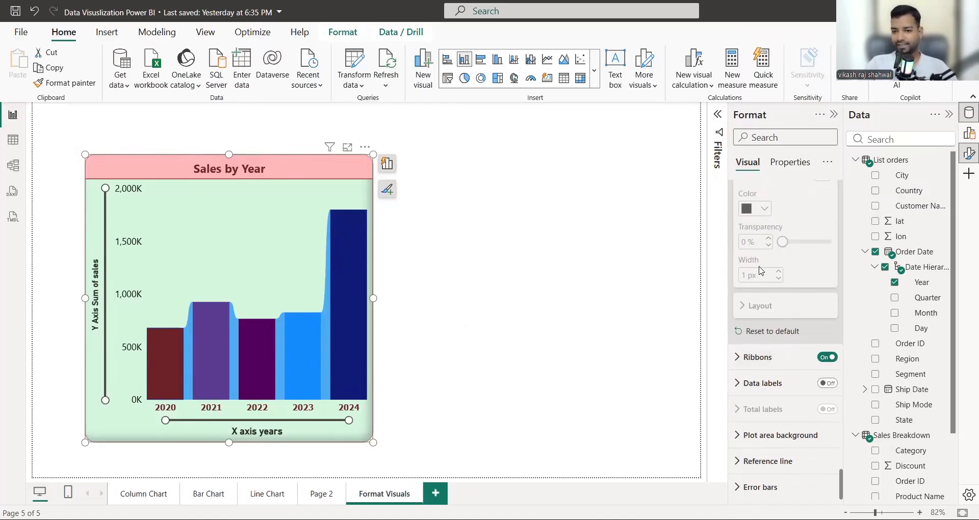
pyautogui.click(824, 360)
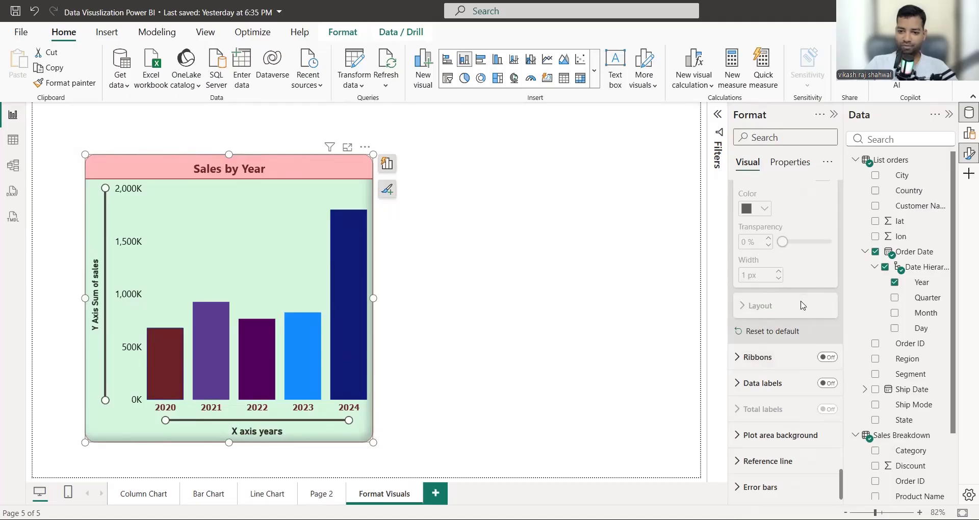
# Step: Turn on the chart's data labels and open their settings
pyautogui.click(829, 385)
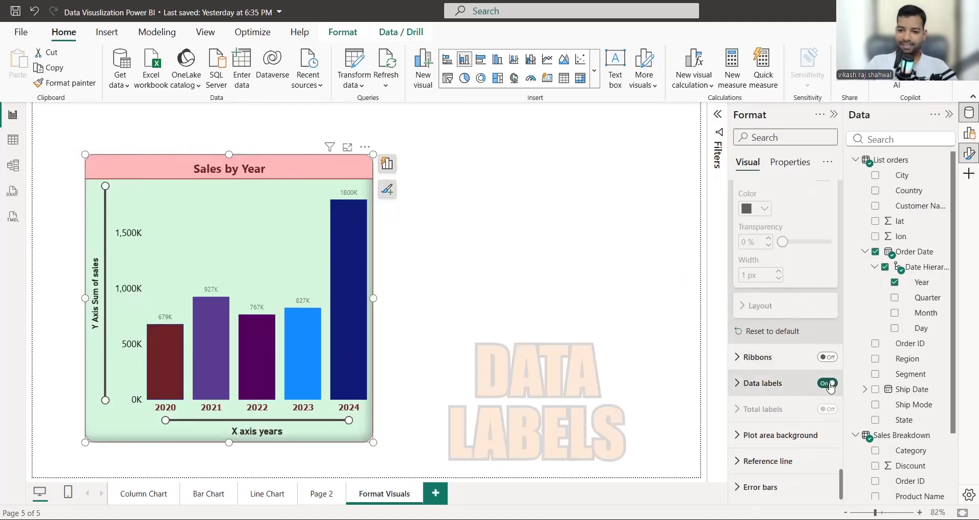
pyautogui.click(737, 383)
pyautogui.scroll(-4, 729, 329)
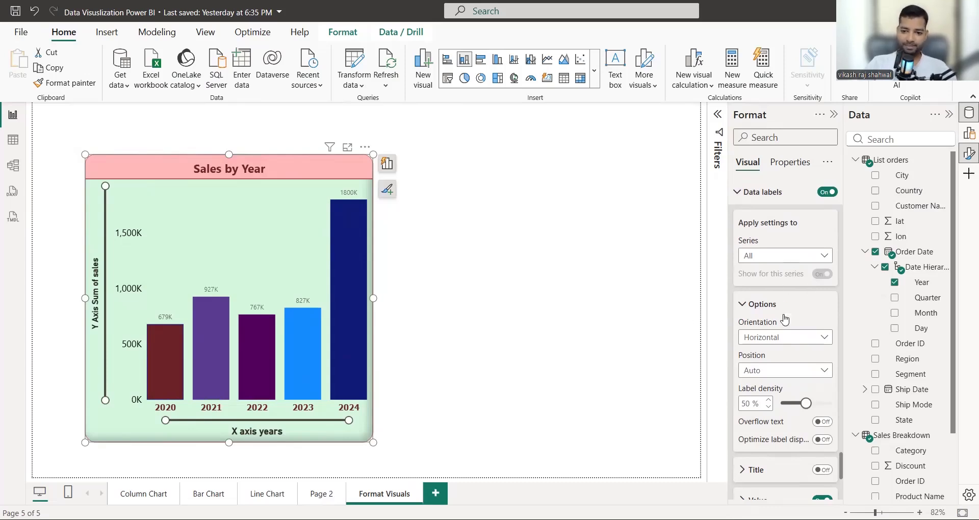
pyautogui.scroll(-2, 784, 320)
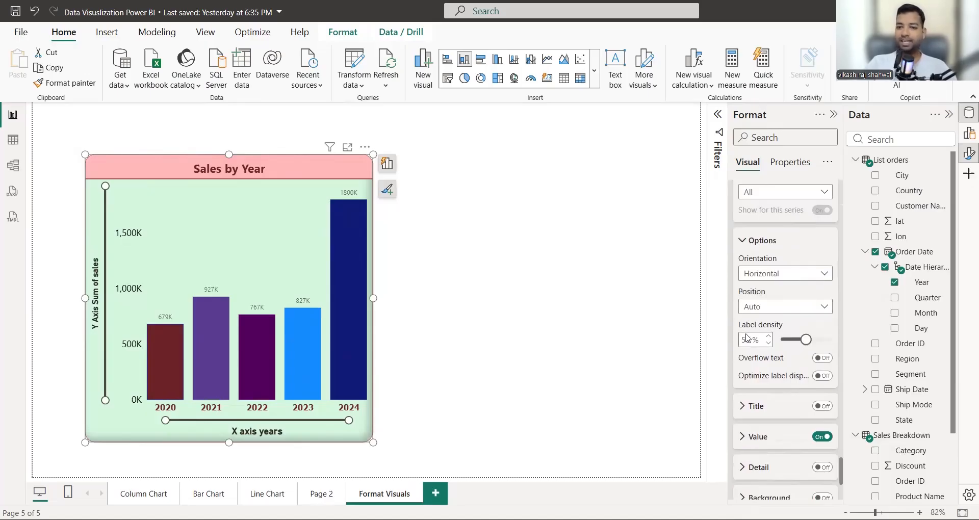
# Step: Try vertical data labels at the Inside end and Inside center positions, and return their orientation to Horizontal
pyautogui.click(790, 276)
pyautogui.click(775, 290)
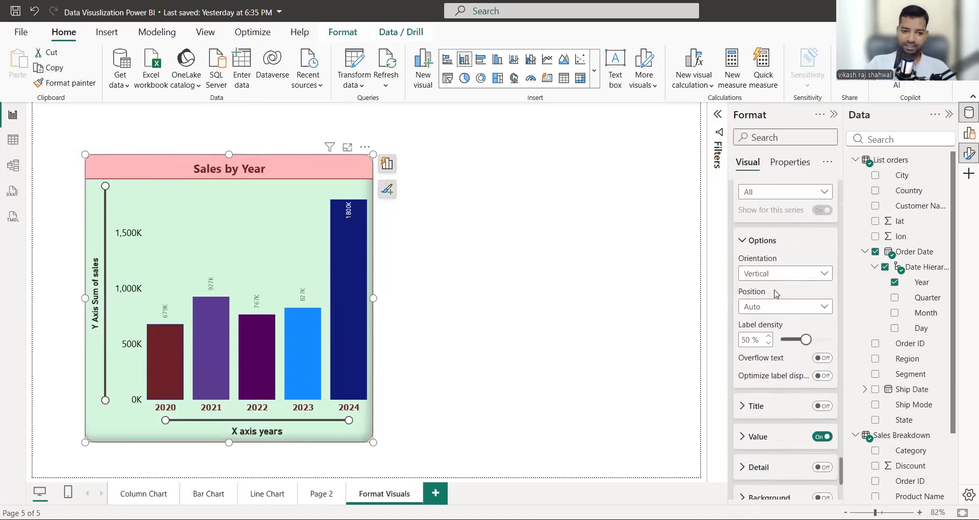
pyautogui.click(780, 307)
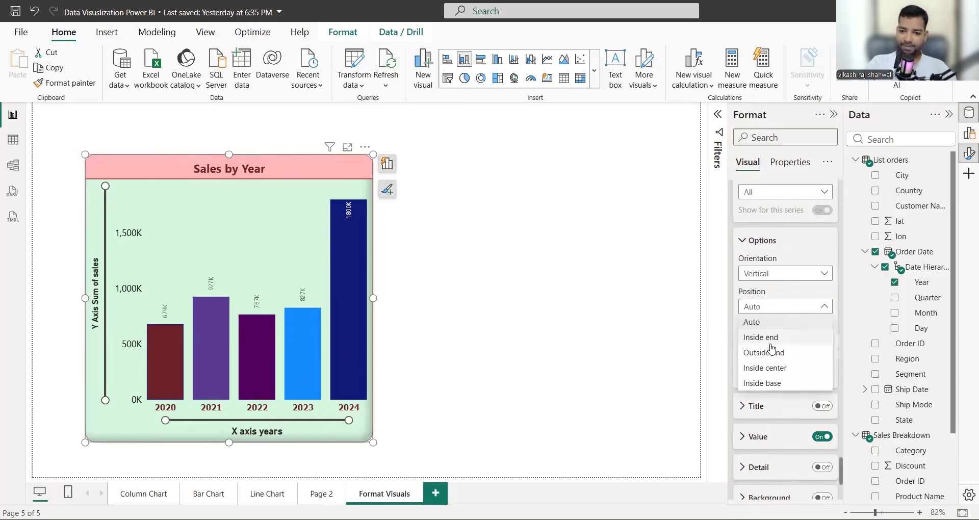
pyautogui.click(773, 339)
pyautogui.click(769, 308)
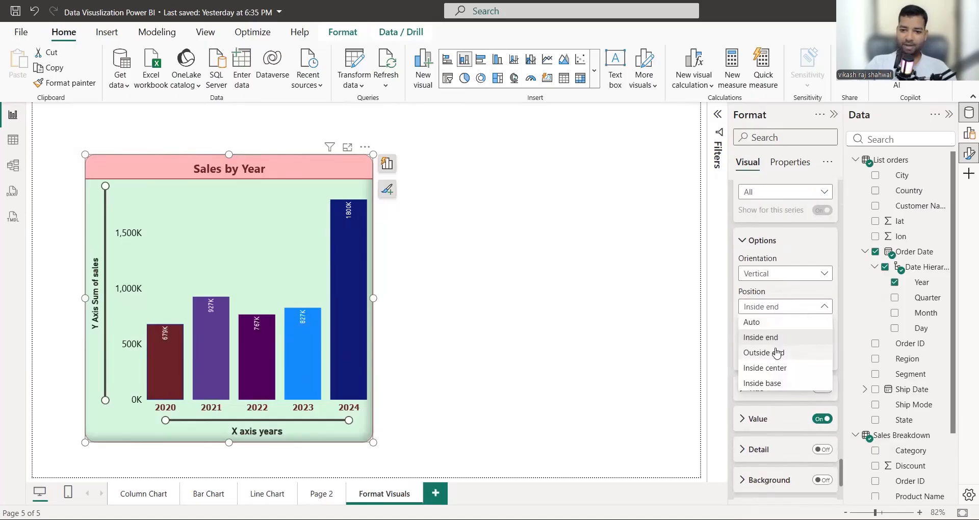
pyautogui.click(772, 367)
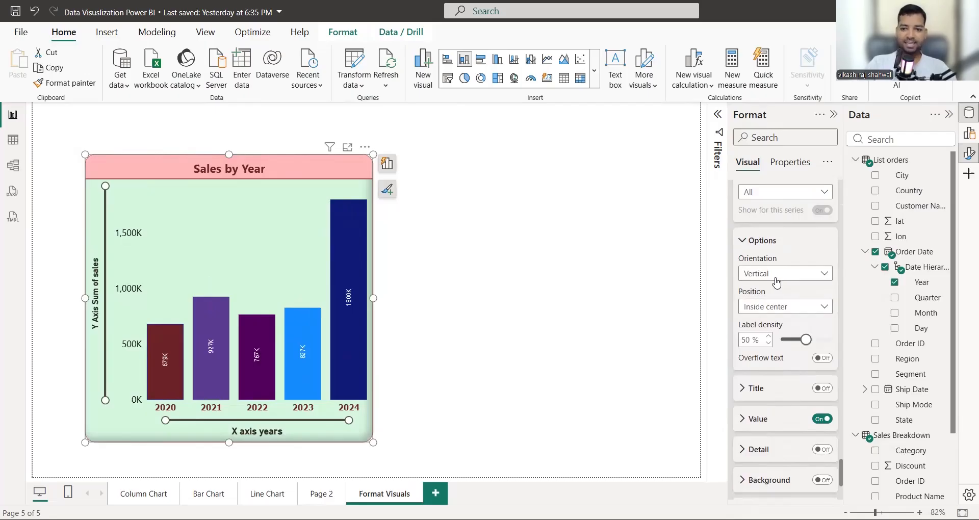
pyautogui.click(760, 273)
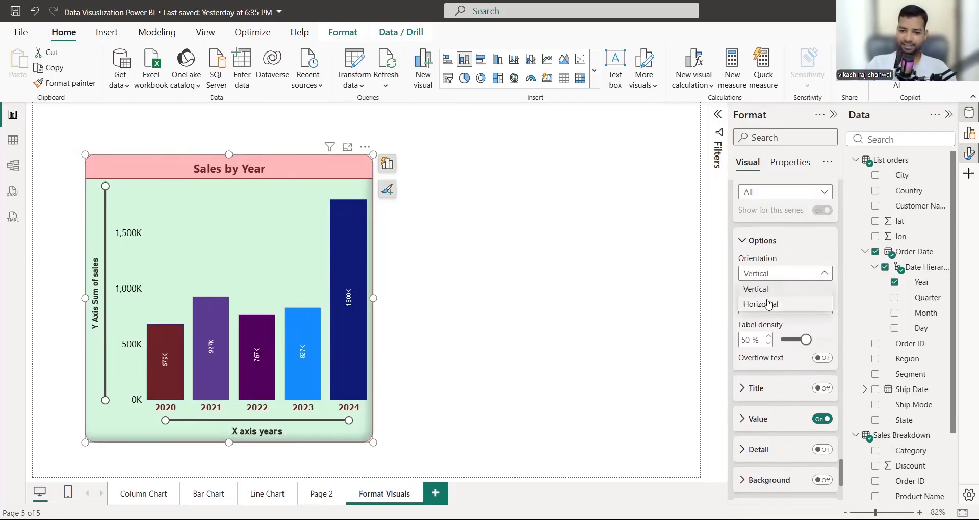
pyautogui.click(769, 305)
# Step: Try showing the title in the inside-center data labels and switch it back off
pyautogui.scroll(-3, 786, 342)
pyautogui.click(822, 261)
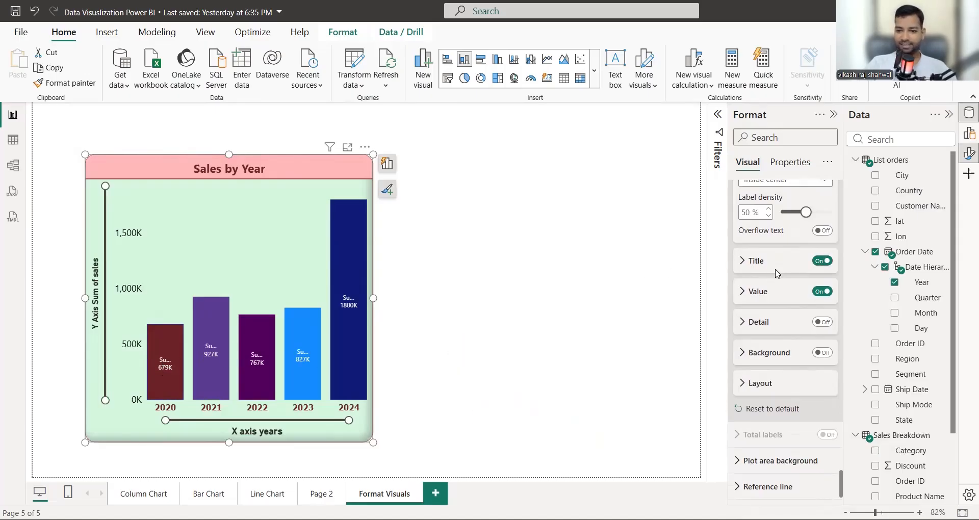
pyautogui.click(822, 261)
# Step: Set the data label position to Outside end and turn on the labels' title
pyautogui.scroll(1, 773, 294)
pyautogui.scroll(1, 772, 293)
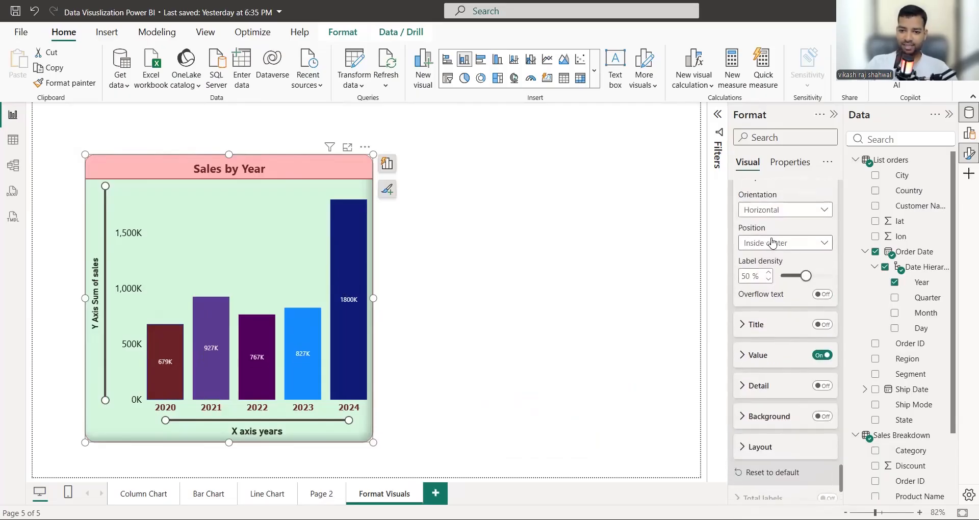
pyautogui.click(770, 243)
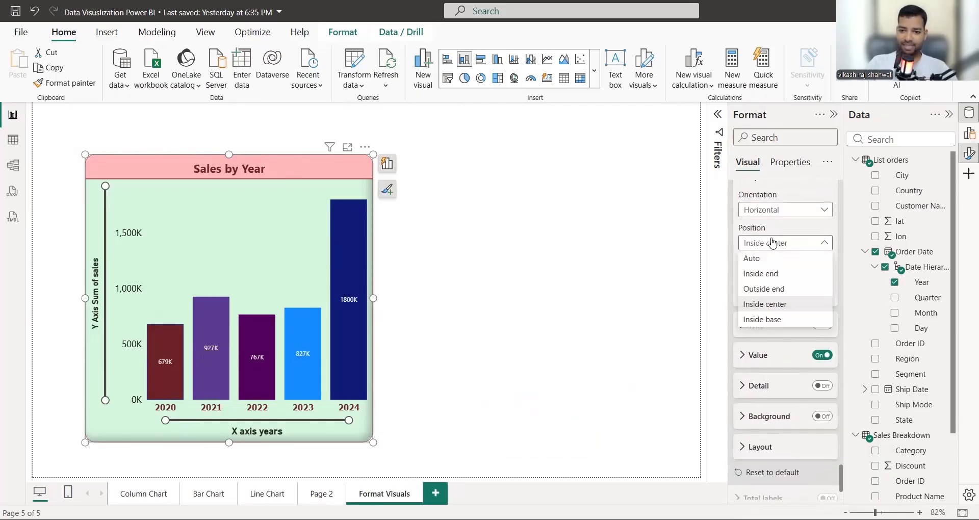
pyautogui.click(768, 289)
pyautogui.scroll(-1, 799, 329)
pyautogui.click(823, 261)
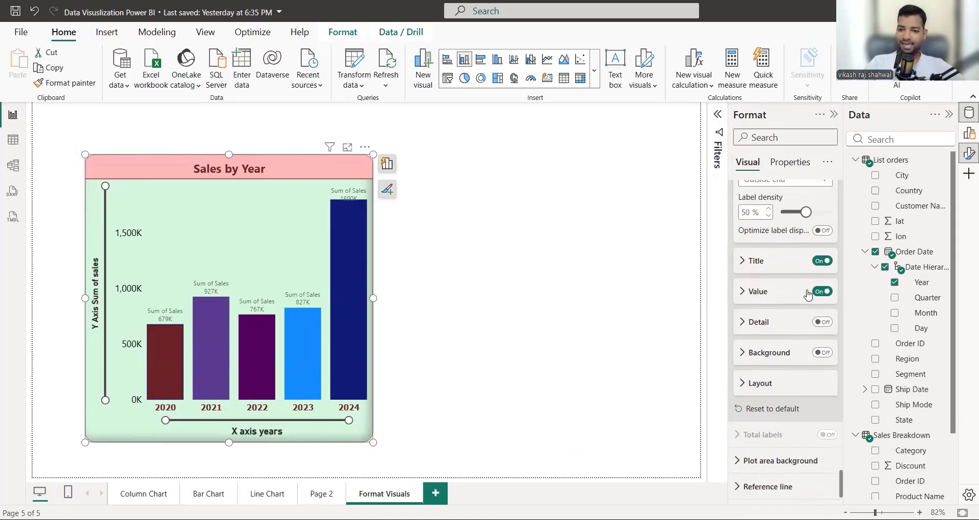
# Step: Make the data label values bold and color them dark purple
pyautogui.click(743, 295)
pyautogui.scroll(-1, 746, 311)
pyautogui.click(747, 321)
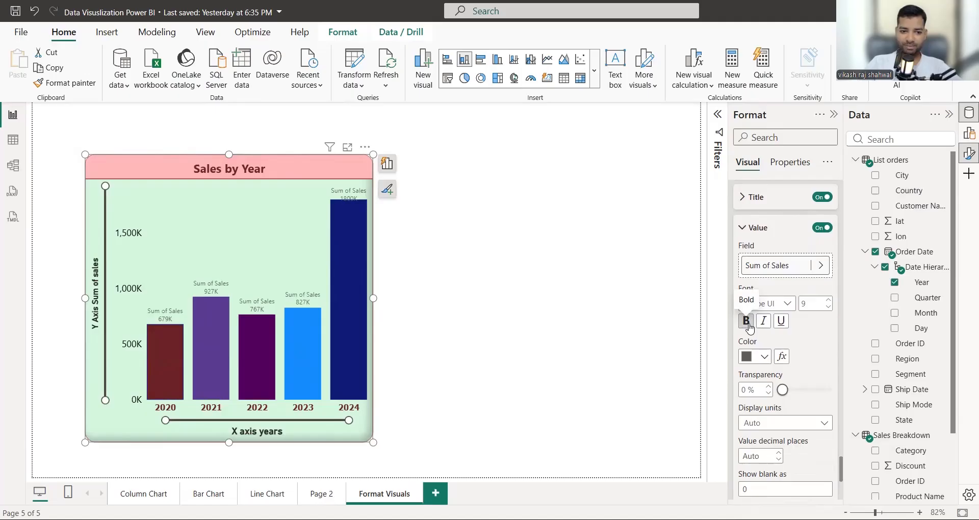
pyautogui.click(760, 357)
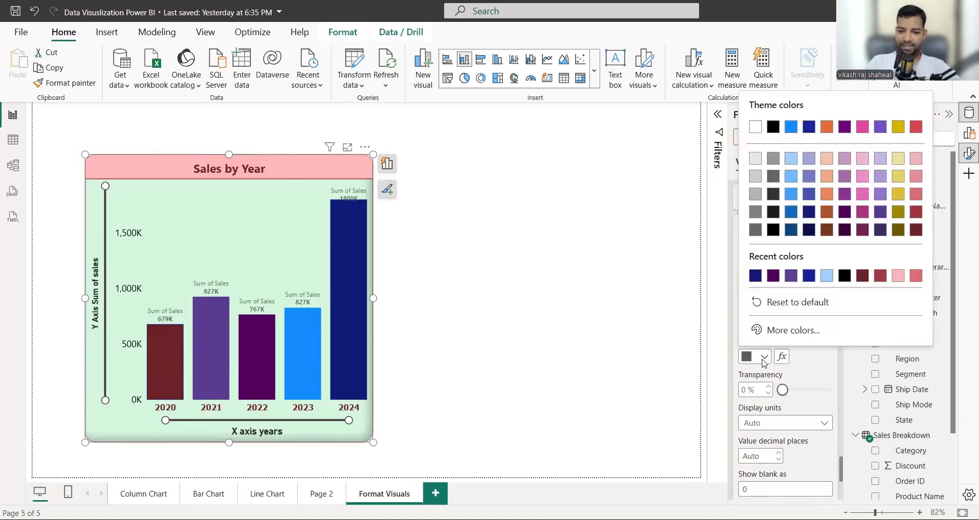
pyautogui.click(773, 277)
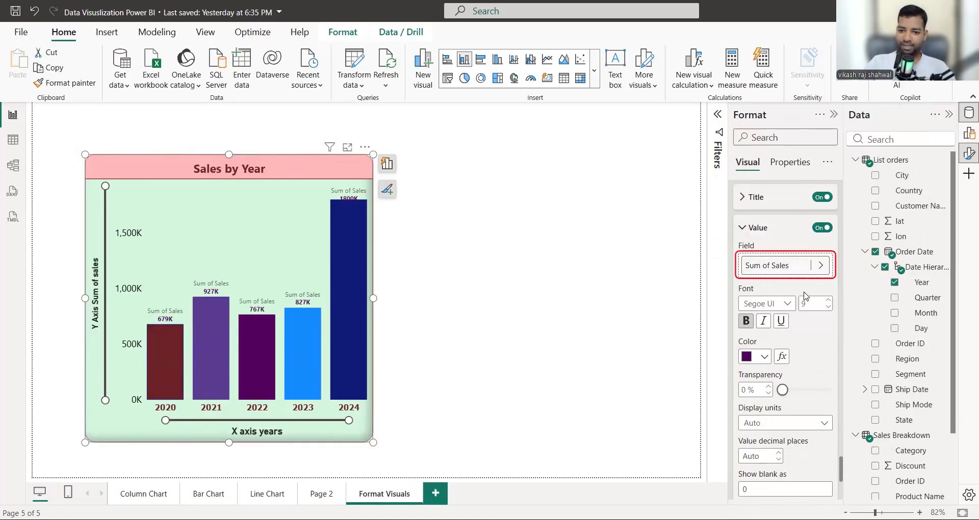
# Step: Turn on the data labels' detail and use the Profit field from Sales Breakdown as its data
pyautogui.scroll(-5, 803, 296)
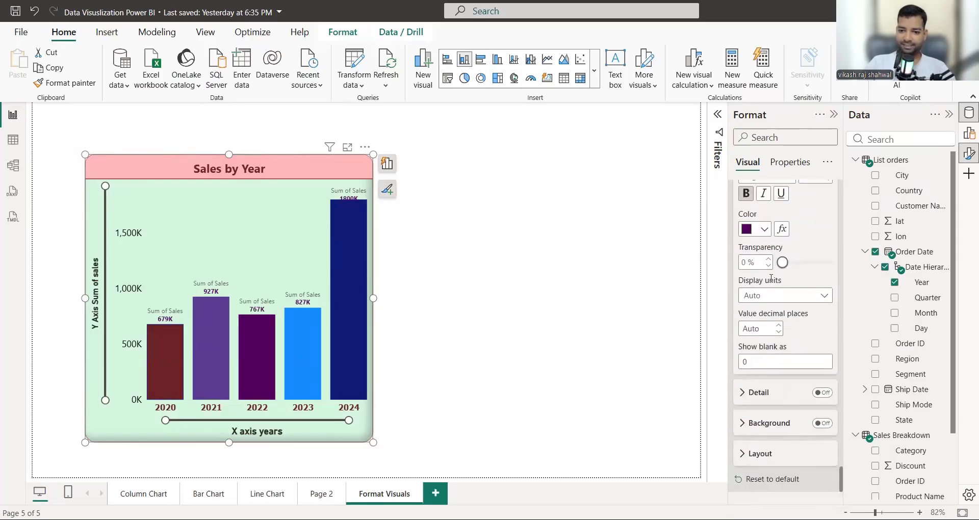
pyautogui.click(755, 391)
pyautogui.scroll(-2, 773, 357)
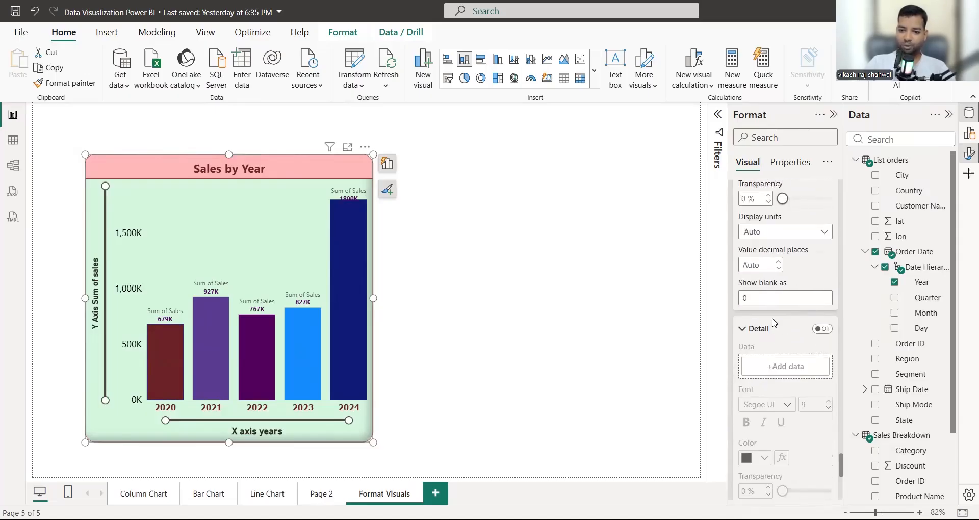
pyautogui.click(821, 329)
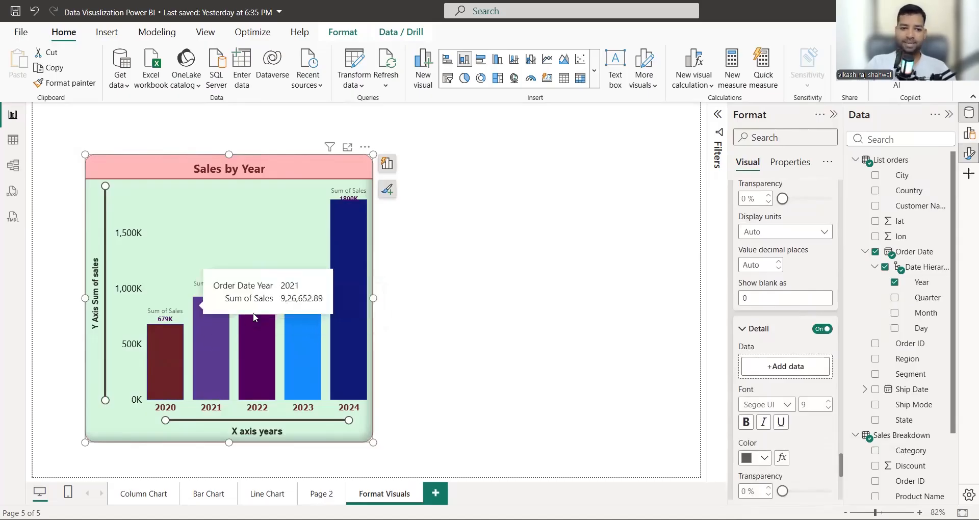
pyautogui.scroll(-2, 765, 316)
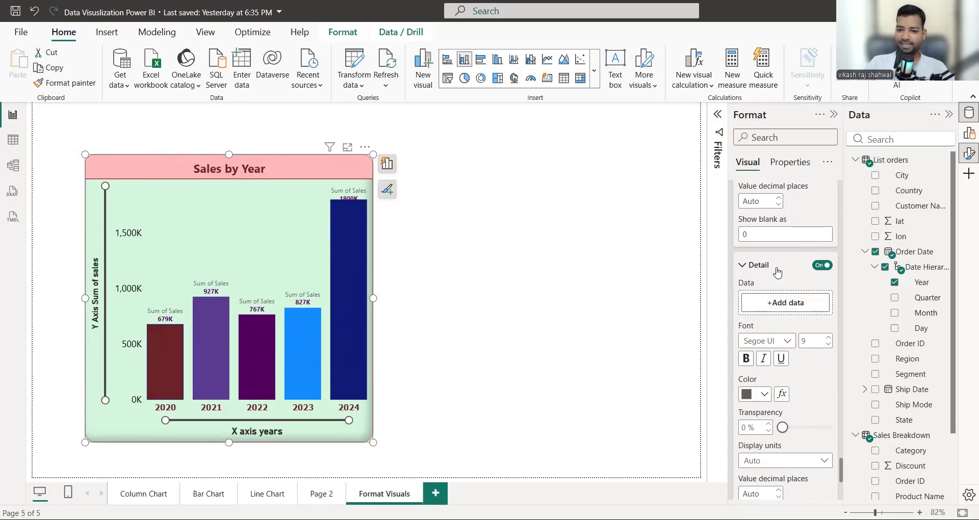
pyautogui.scroll(-3, 918, 412)
pyautogui.moveTo(907, 430); pyautogui.dragTo(785, 303)
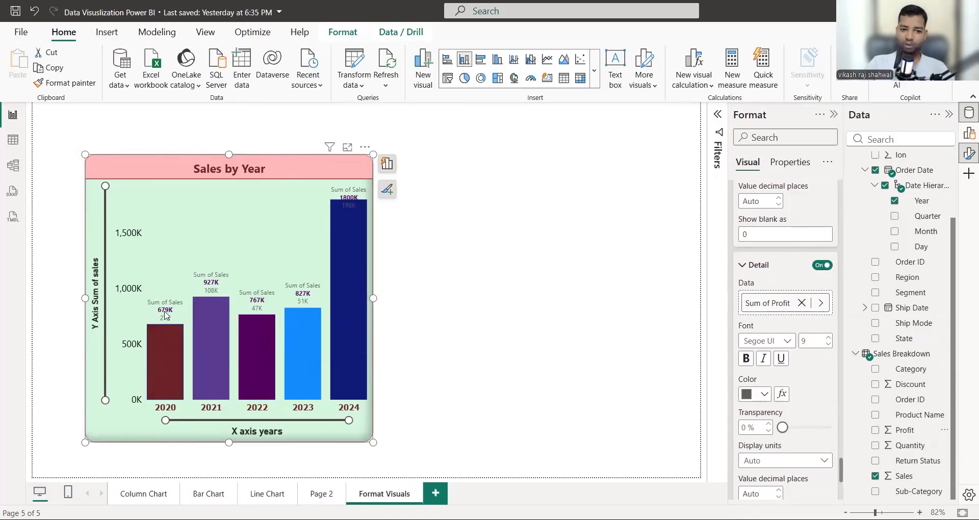
pyautogui.moveTo(244, 331)
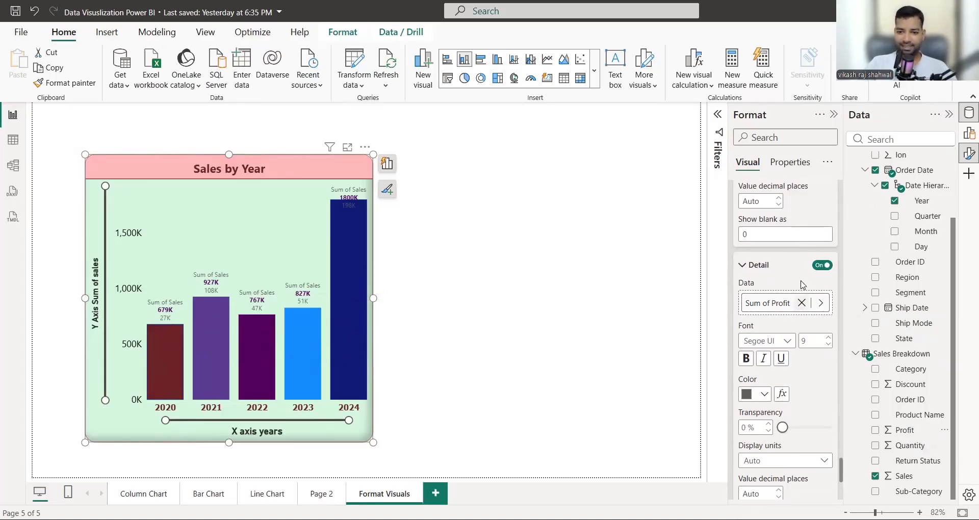
# Step: Turn the data labels' detail off and collapse its settings
pyautogui.click(822, 264)
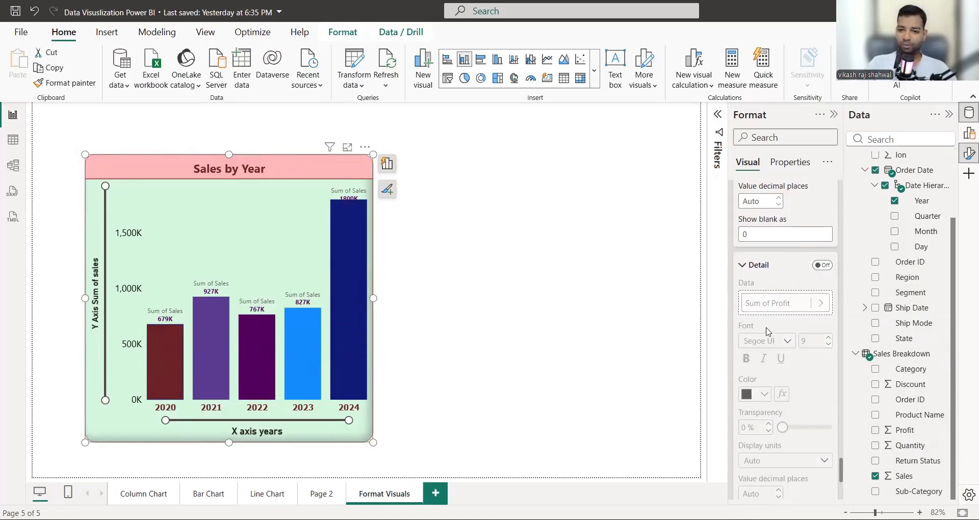
pyautogui.scroll(-3, 789, 333)
pyautogui.click(747, 204)
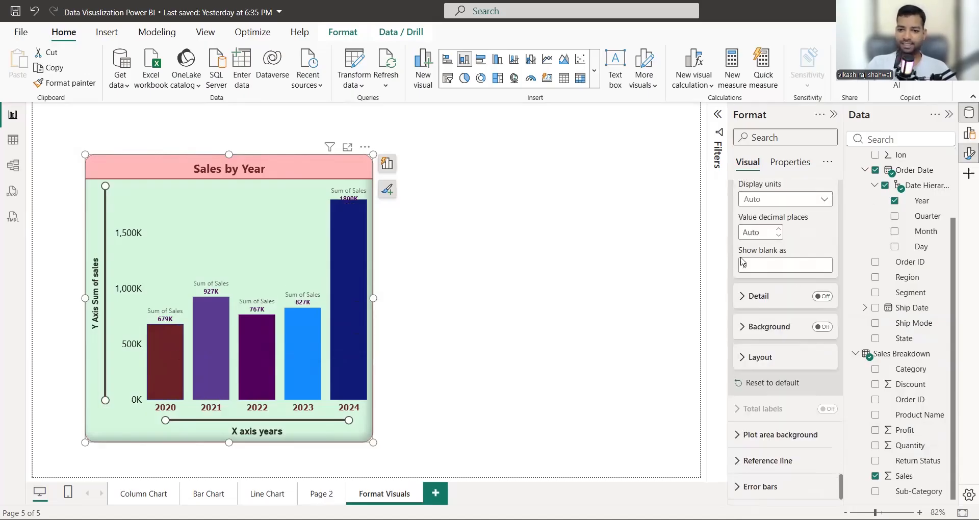
# Step: Turn on the data labels' background and set its transparency to 91%
pyautogui.click(822, 328)
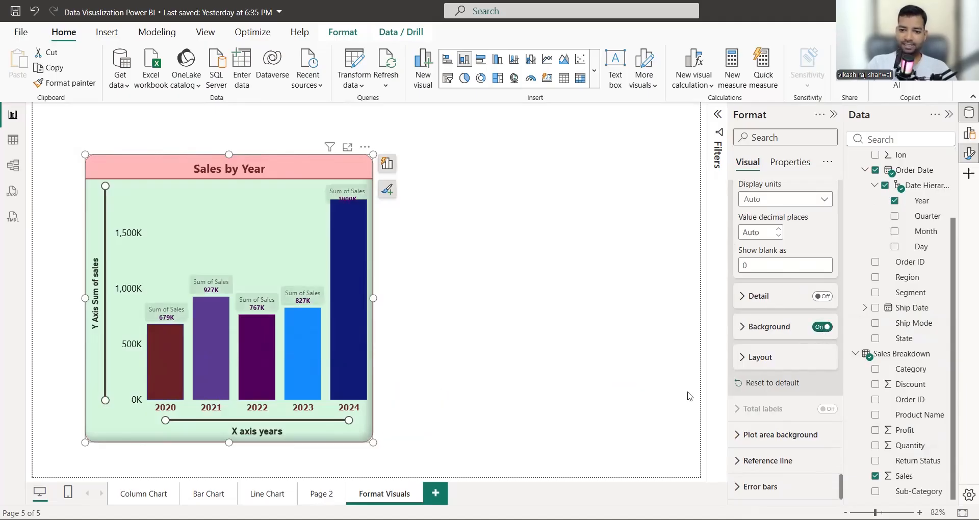
pyautogui.click(740, 321)
pyautogui.scroll(-1, 767, 294)
pyautogui.click(765, 294)
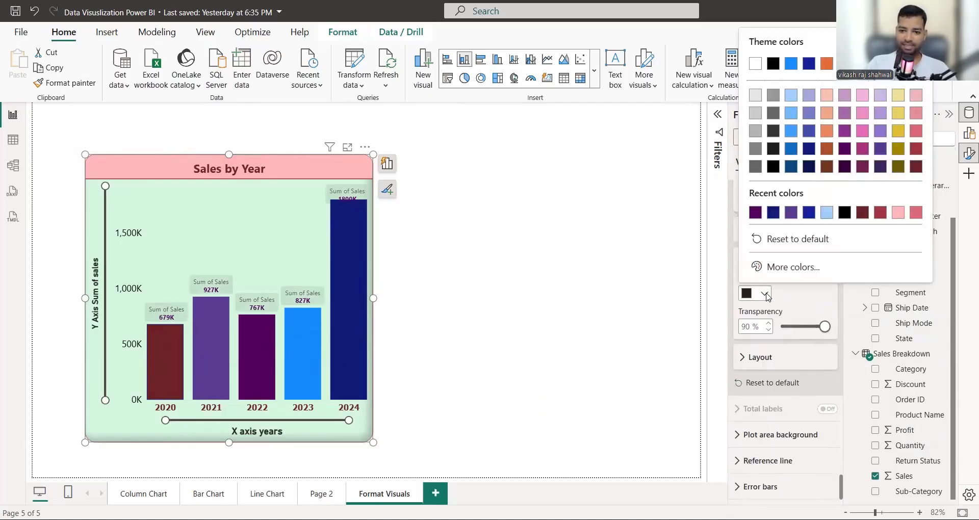
pyautogui.click(804, 329)
pyautogui.click(808, 327)
pyautogui.moveTo(809, 327); pyautogui.dragTo(826, 330)
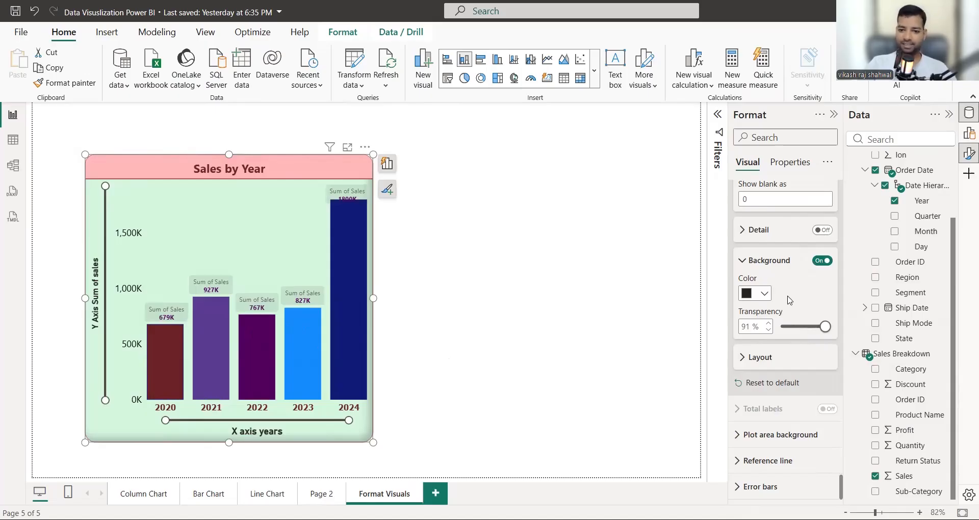
# Step: Examine the data labels' layout and alignment options and the image settings of the plot area background
pyautogui.click(739, 358)
pyautogui.scroll(-1, 784, 315)
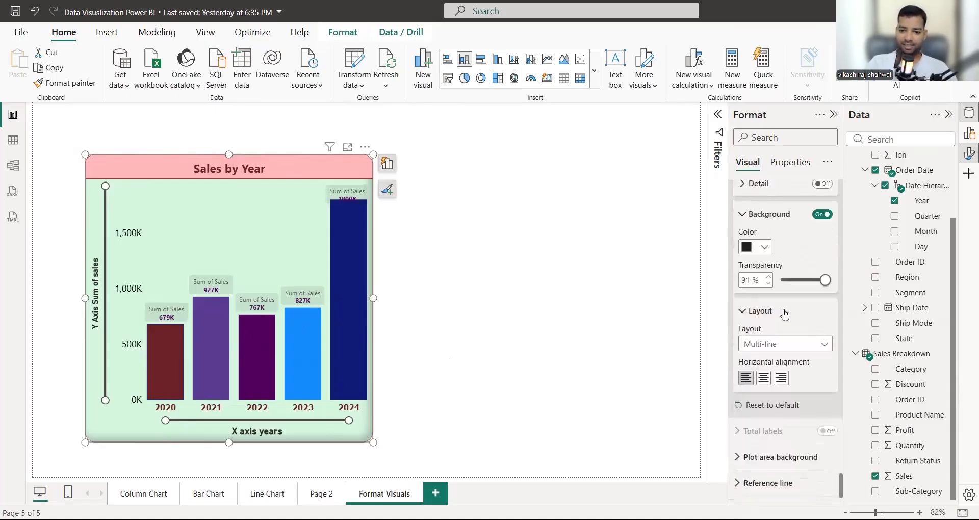
pyautogui.scroll(-1, 775, 342)
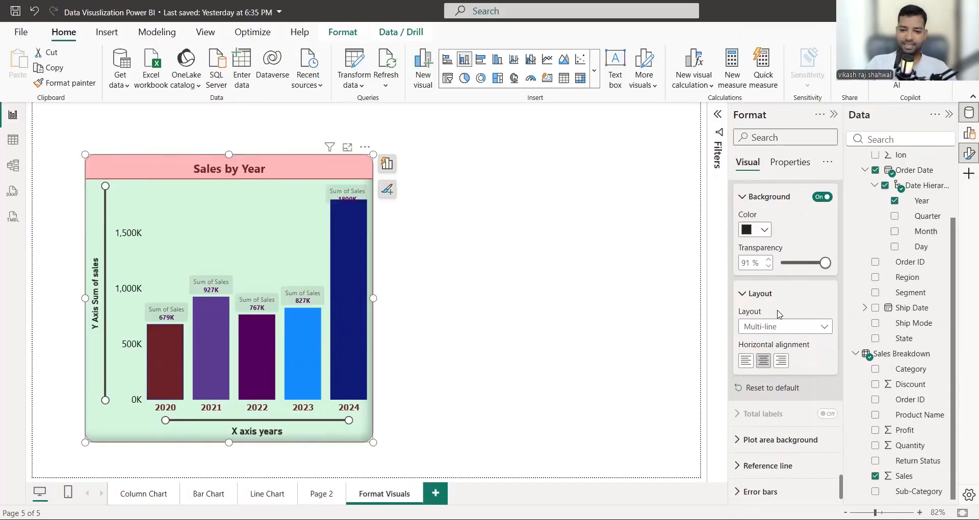
pyautogui.scroll(-1, 755, 313)
pyautogui.click(746, 289)
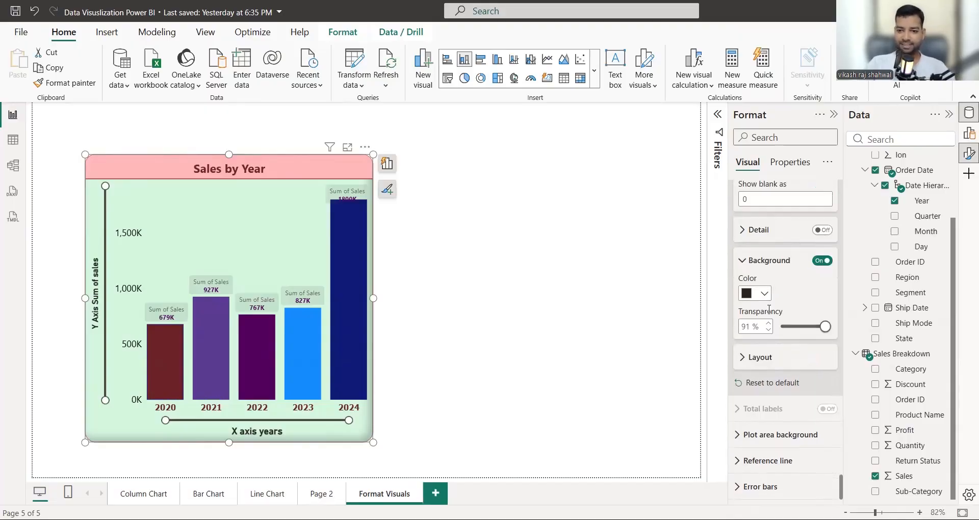
pyautogui.click(780, 434)
pyautogui.scroll(-3, 780, 346)
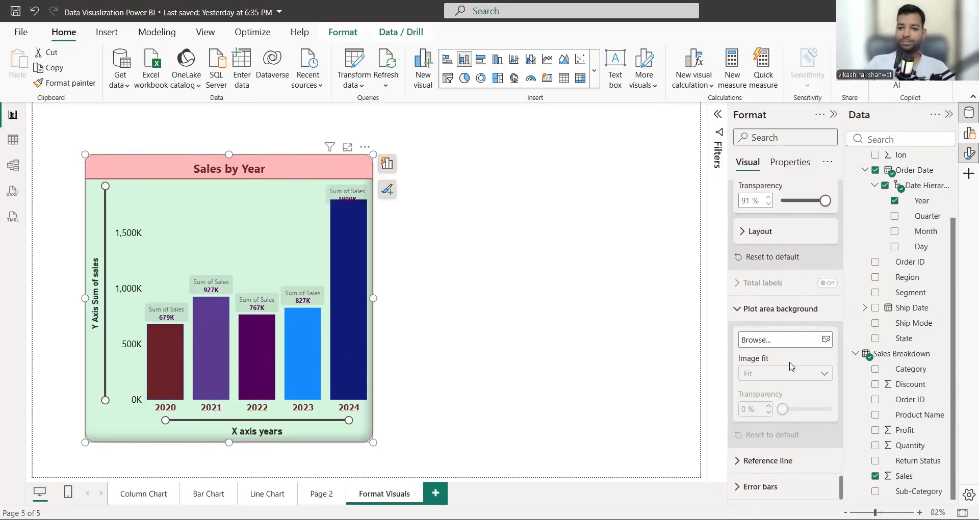
pyautogui.click(738, 310)
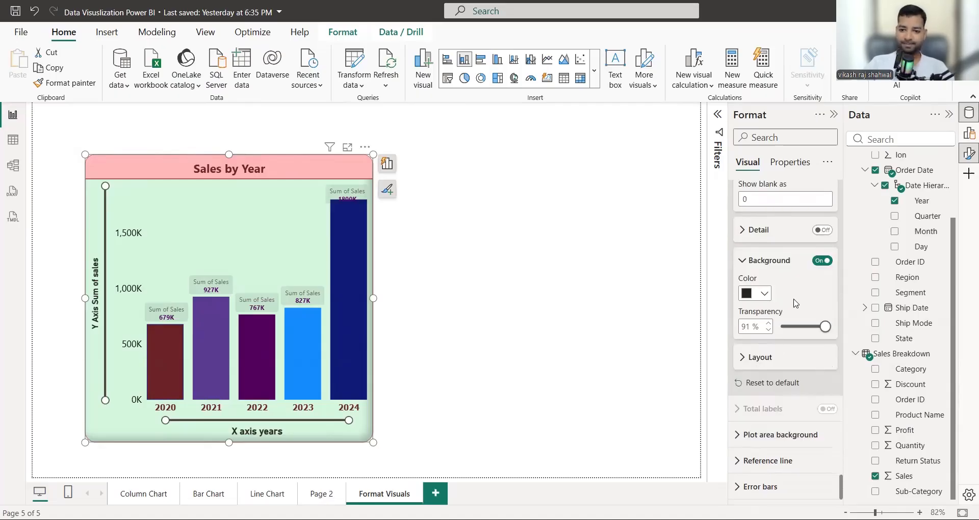
# Step: Add a Y-Axis Constant Line as a reference line to the chart and set its value to 500000
pyautogui.click(738, 462)
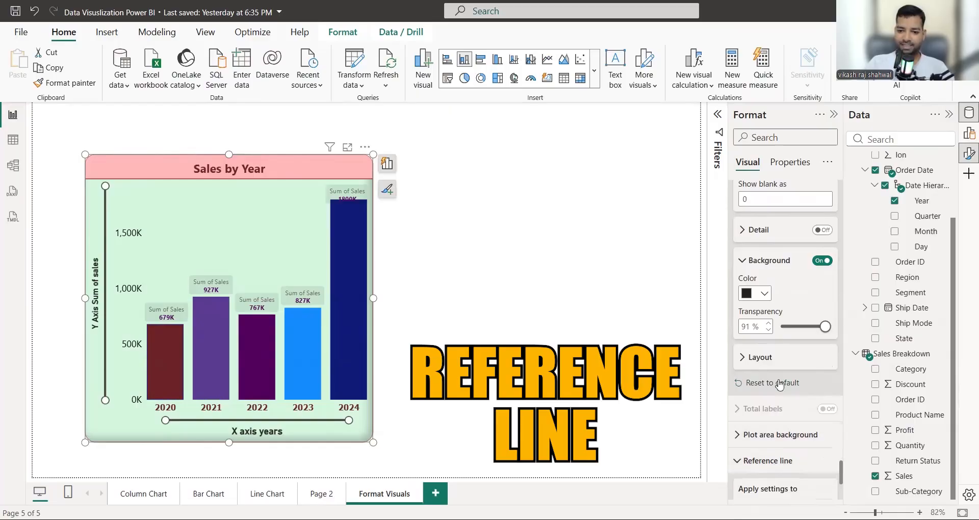
pyautogui.click(753, 303)
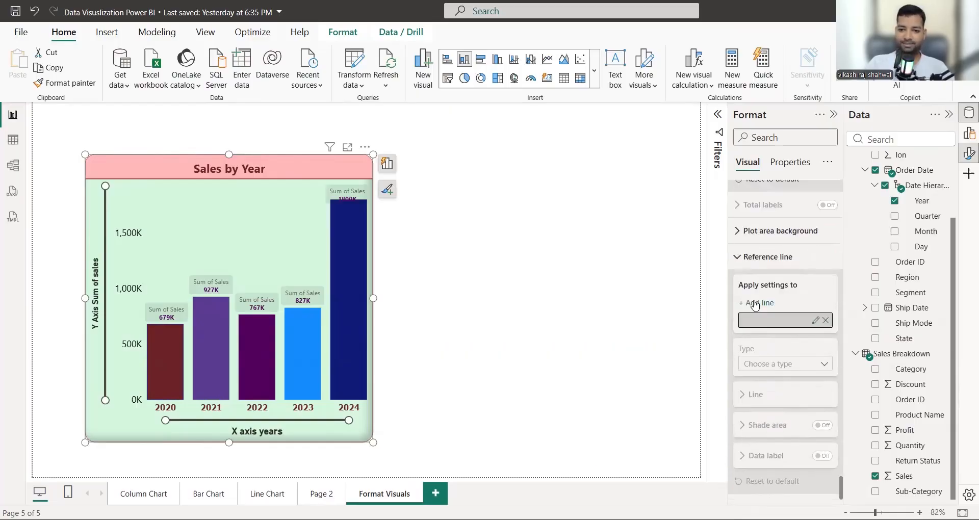
pyautogui.click(778, 365)
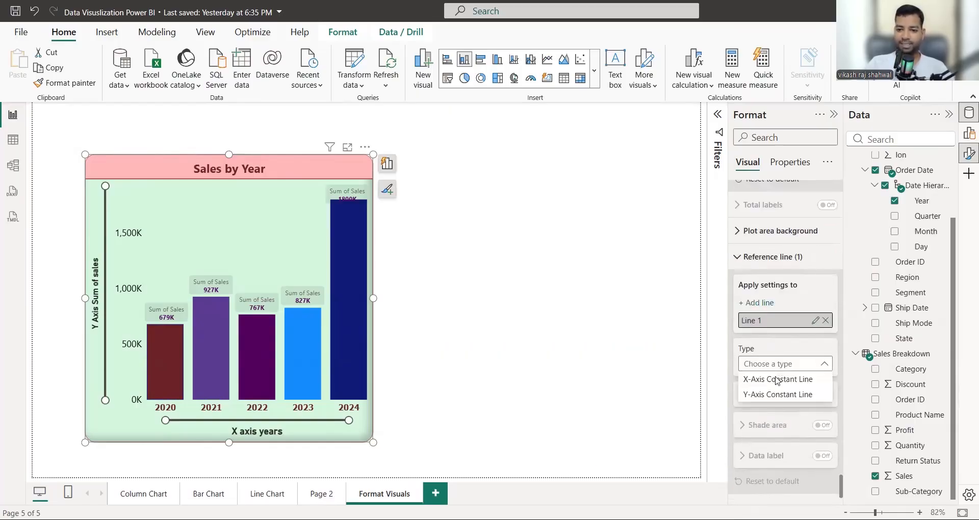
pyautogui.click(775, 395)
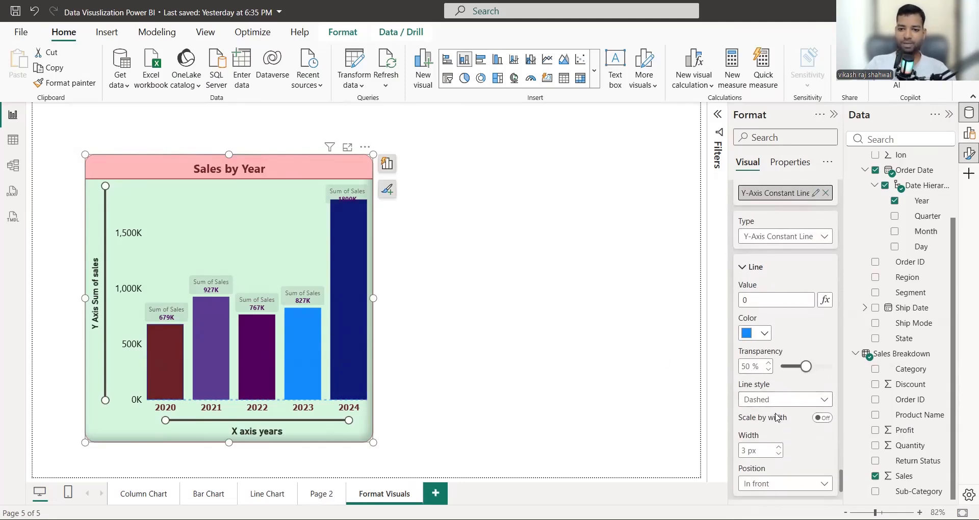
pyautogui.click(772, 299)
pyautogui.press('BackSpace')
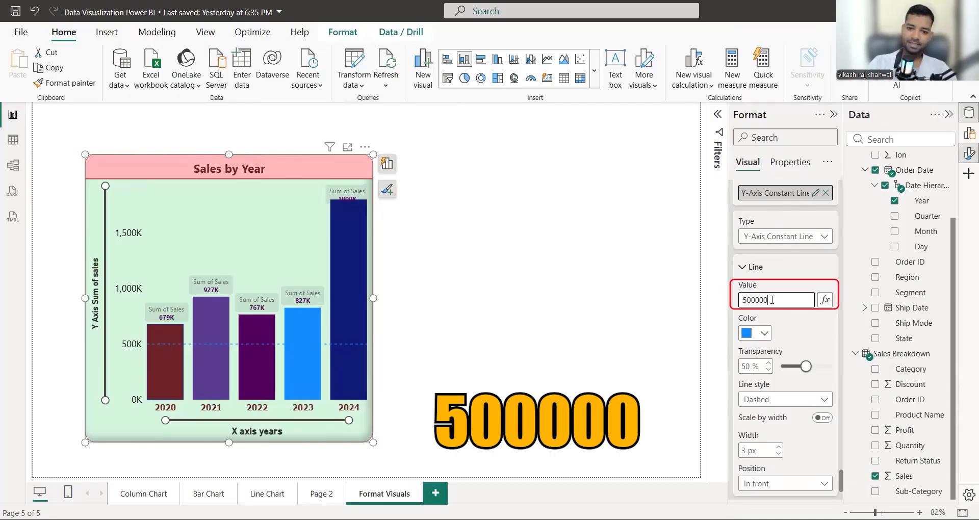
# Step: Set the reference line's transparency to 0% and its color to black after trying dark red
pyautogui.click(763, 334)
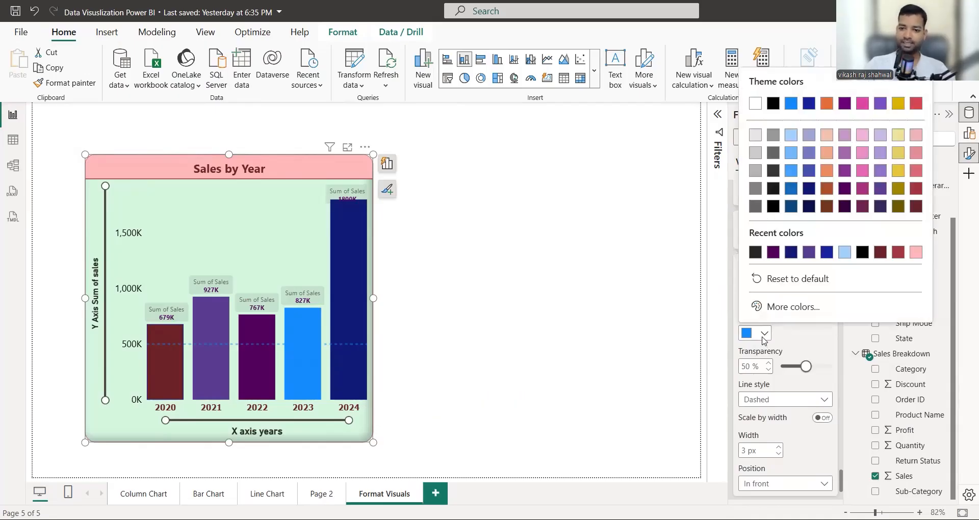
pyautogui.click(897, 252)
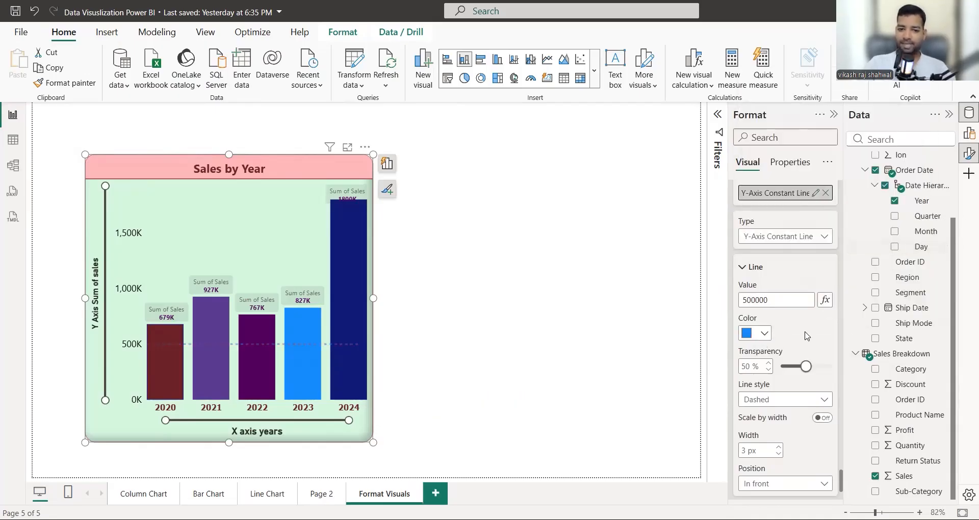
pyautogui.moveTo(806, 369); pyautogui.dragTo(770, 376)
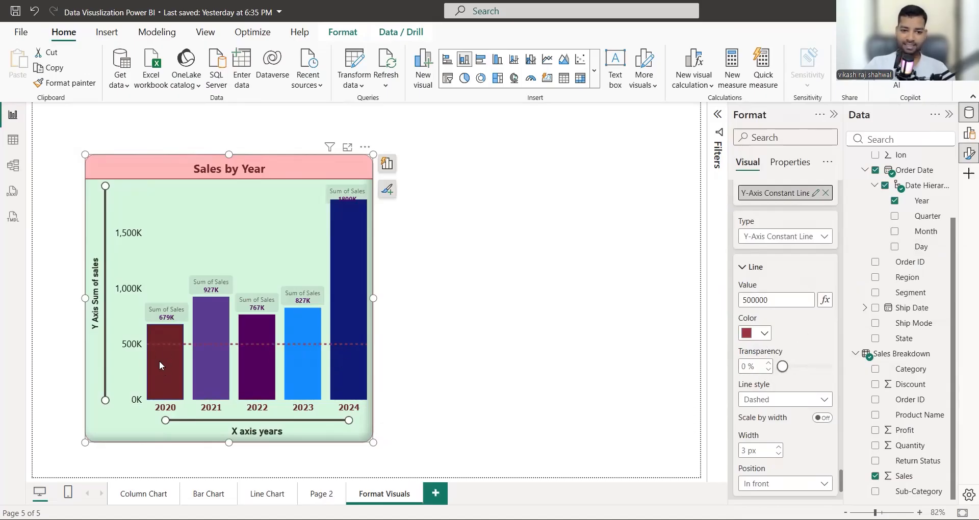
pyautogui.click(764, 333)
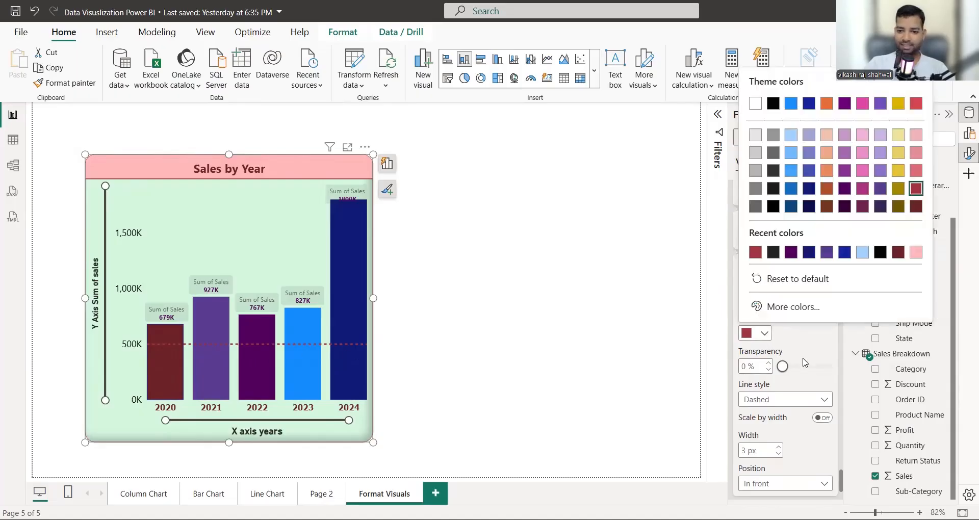
pyautogui.click(773, 254)
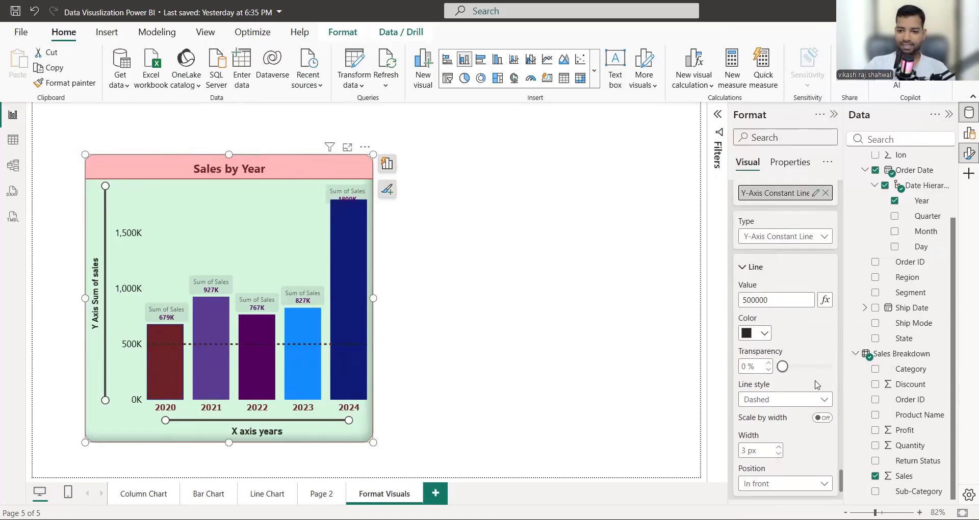
# Step: Turn on the reference line's data label and its shade area
pyautogui.scroll(-4, 817, 382)
pyautogui.click(820, 436)
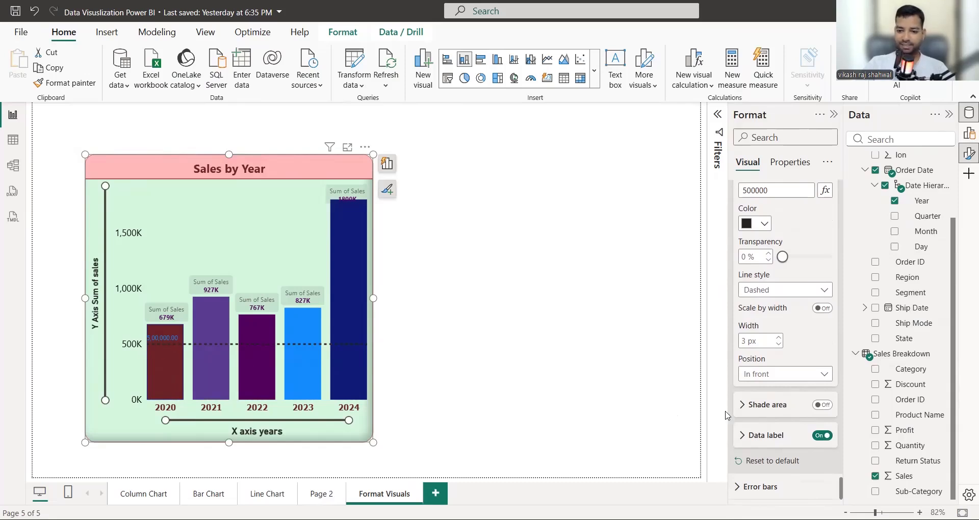
pyautogui.click(767, 404)
pyautogui.scroll(-2, 785, 357)
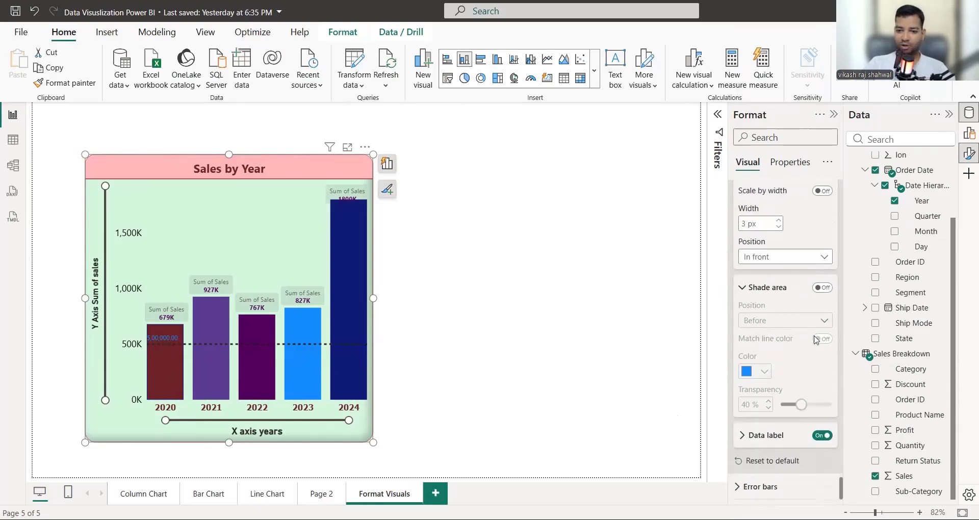
pyautogui.click(822, 289)
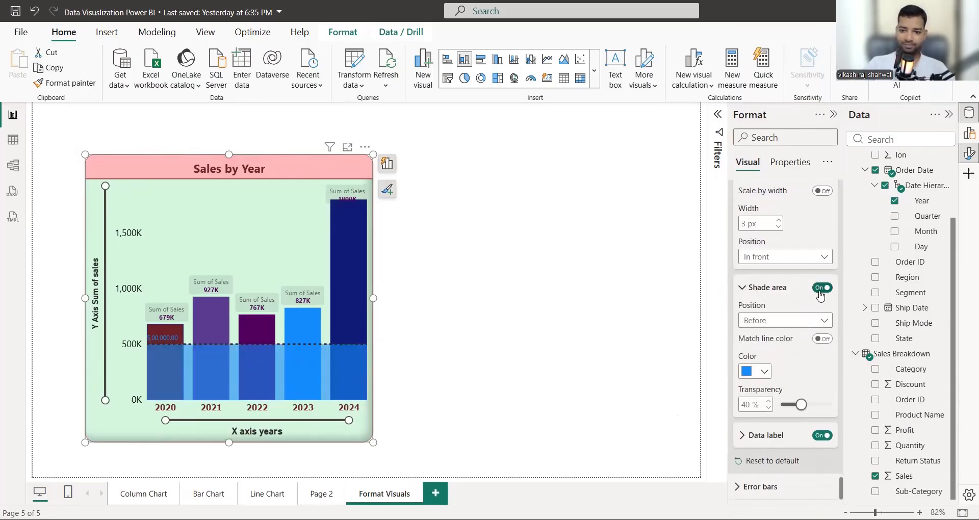
# Step: Set the horizontal position of the reference line's data label to Right
pyautogui.click(745, 438)
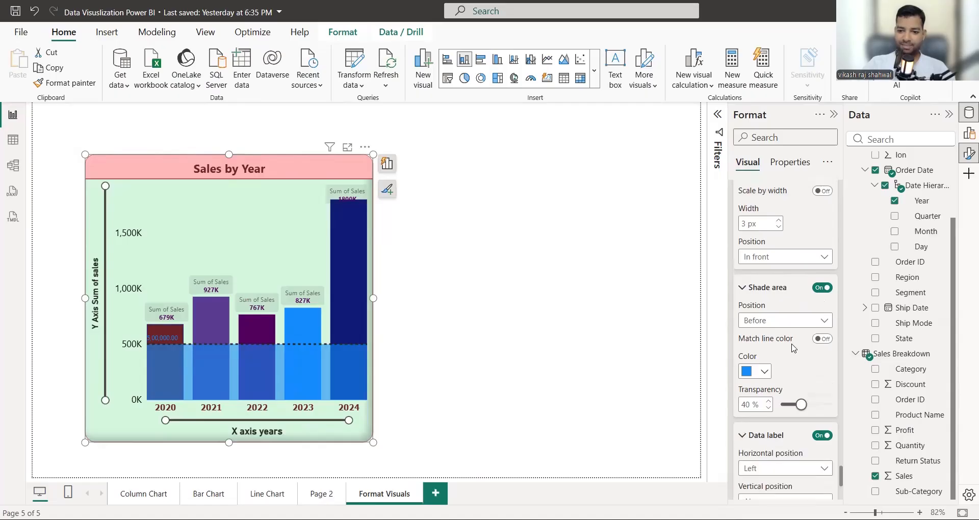
pyautogui.scroll(-3, 793, 348)
pyautogui.click(753, 342)
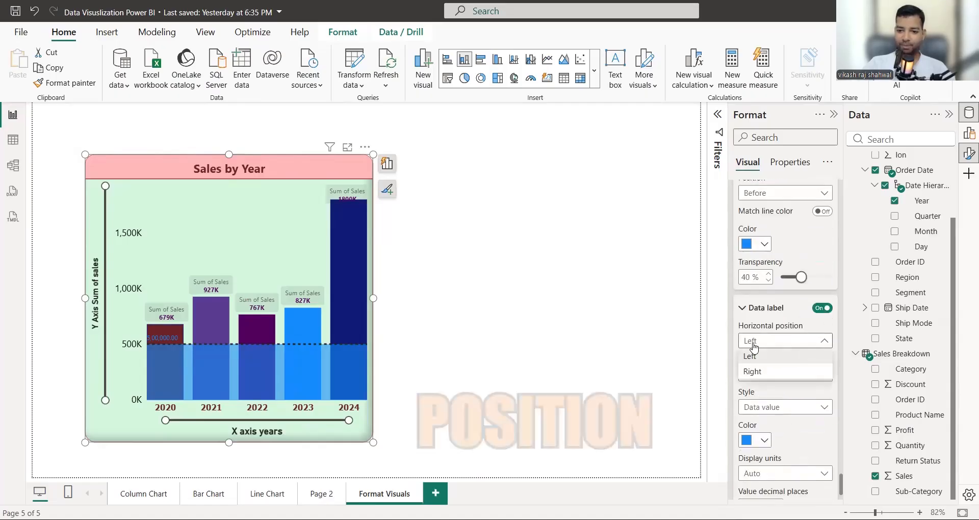
pyautogui.click(756, 374)
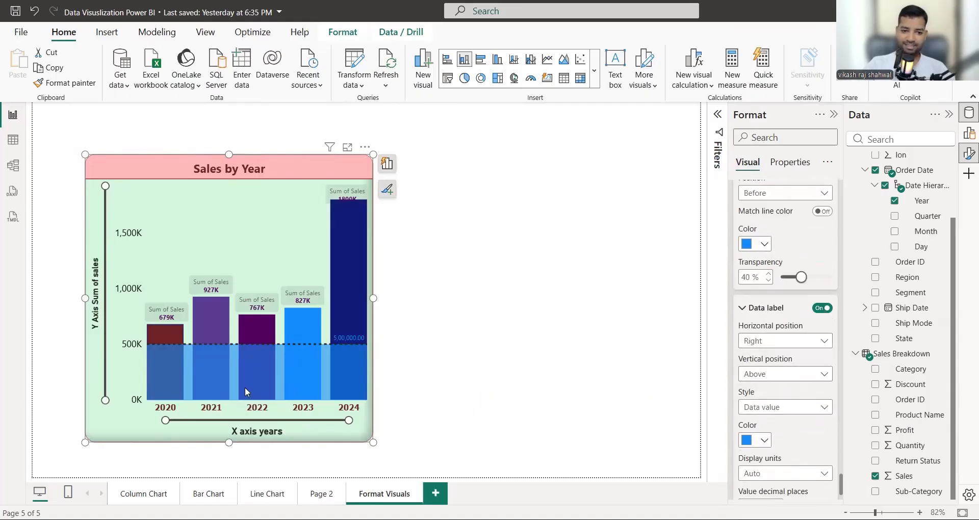
# Step: Shrink the Sales by Year chart to about two-thirds of its width and height, and deselect it
pyautogui.scroll(-2, 765, 360)
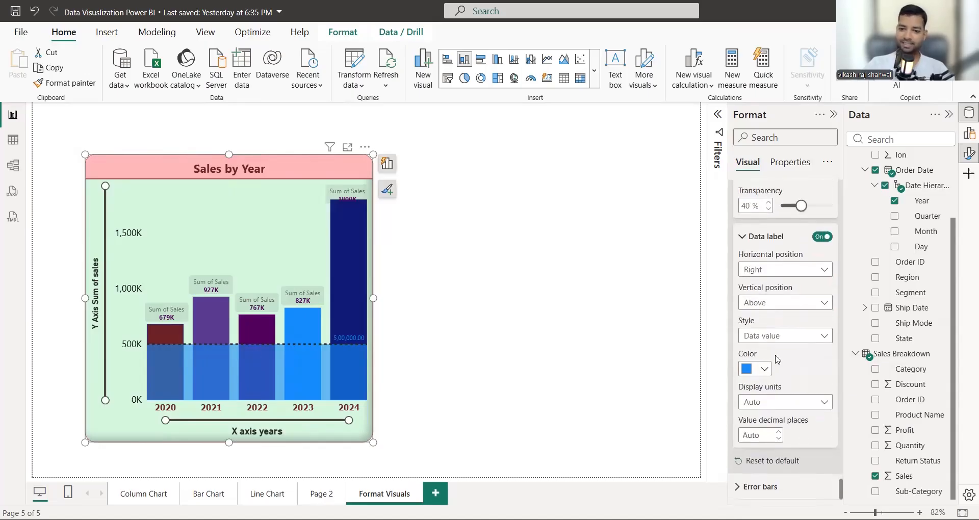
pyautogui.scroll(-15, 797, 351)
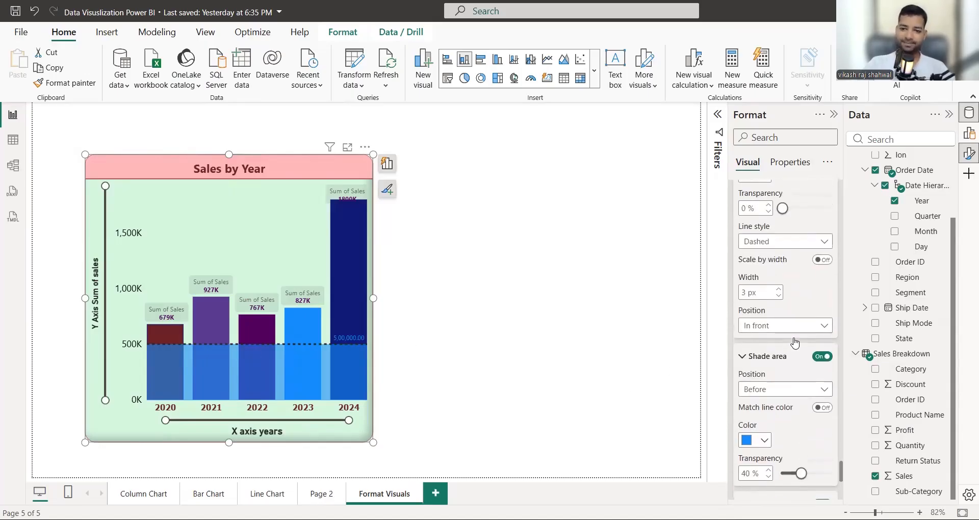
pyautogui.scroll(10, 793, 334)
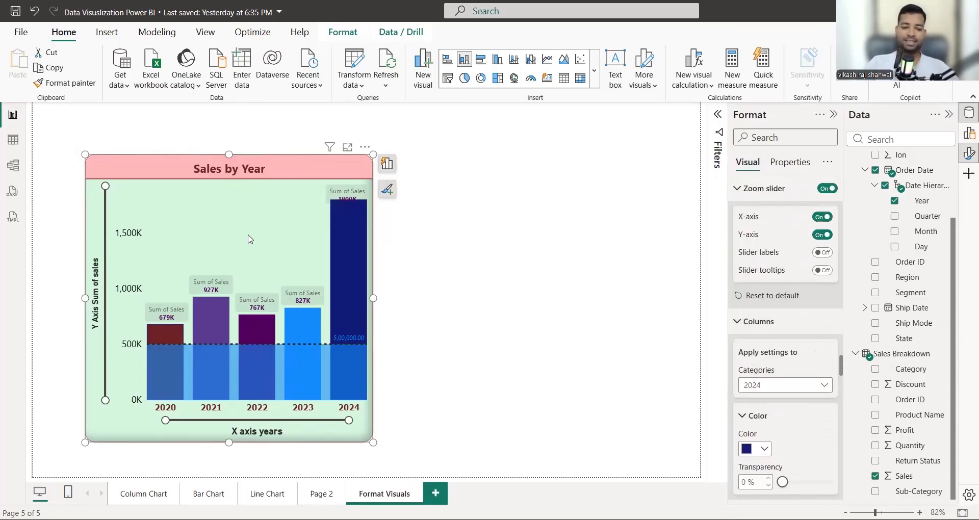
pyautogui.moveTo(373, 442); pyautogui.dragTo(280, 349)
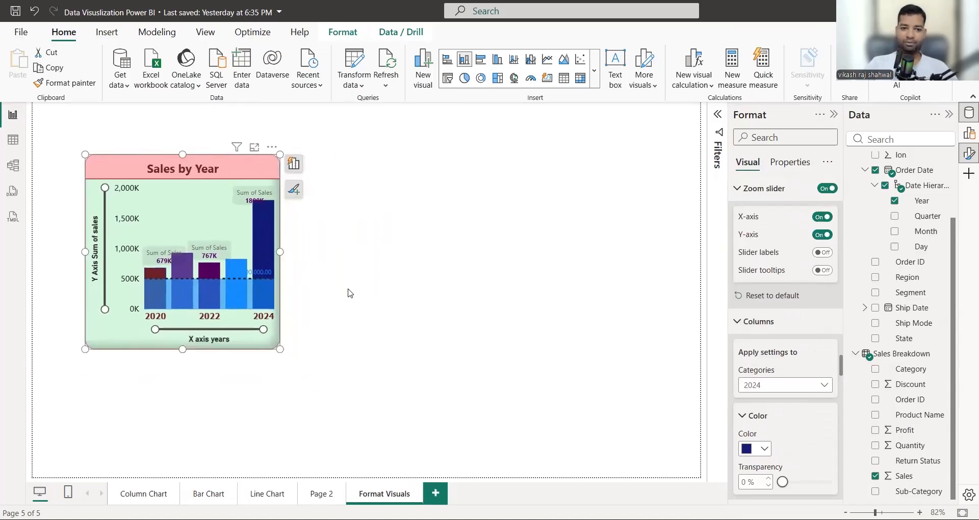
pyautogui.click(351, 292)
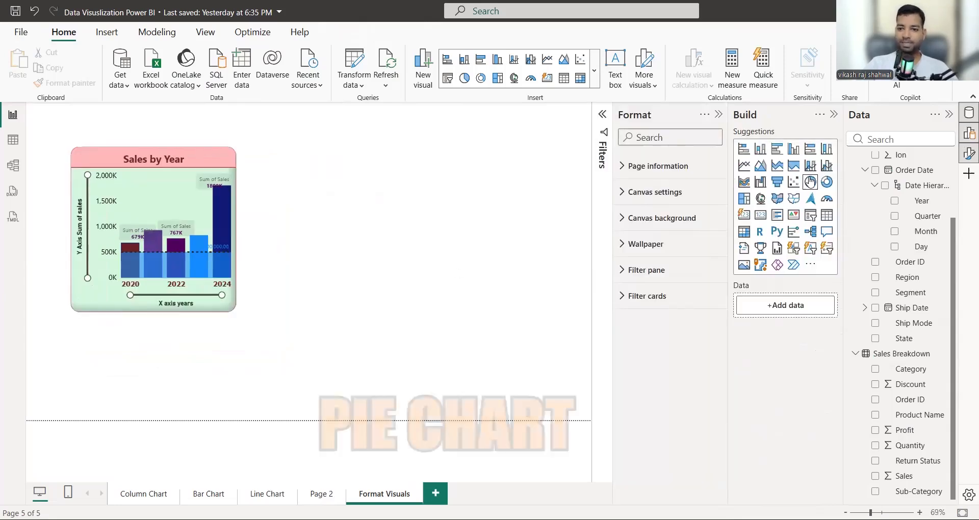
# Step: Insert an enlarged pie chart beside the column chart, with Sales as its values and Region as its legend
pyautogui.click(810, 182)
pyautogui.moveTo(204, 366); pyautogui.dragTo(393, 197)
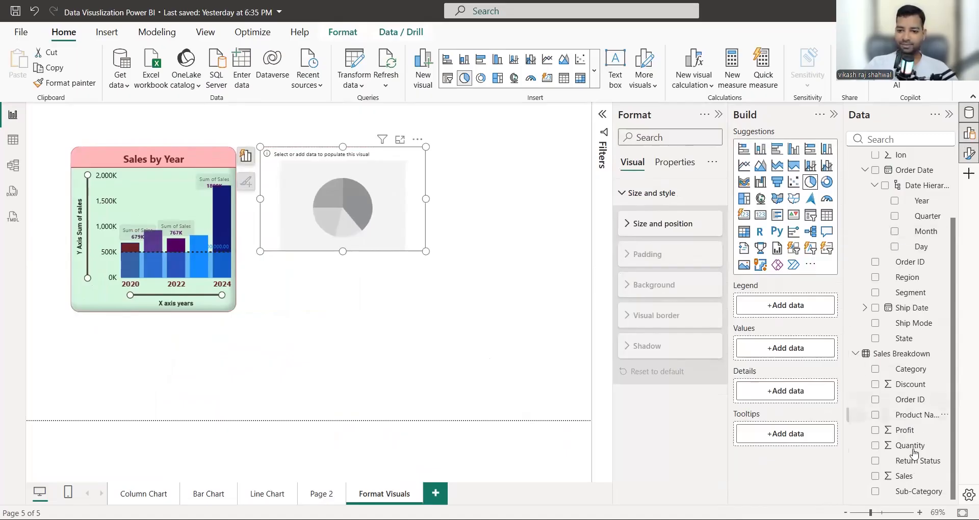
pyautogui.moveTo(906, 477); pyautogui.dragTo(796, 348)
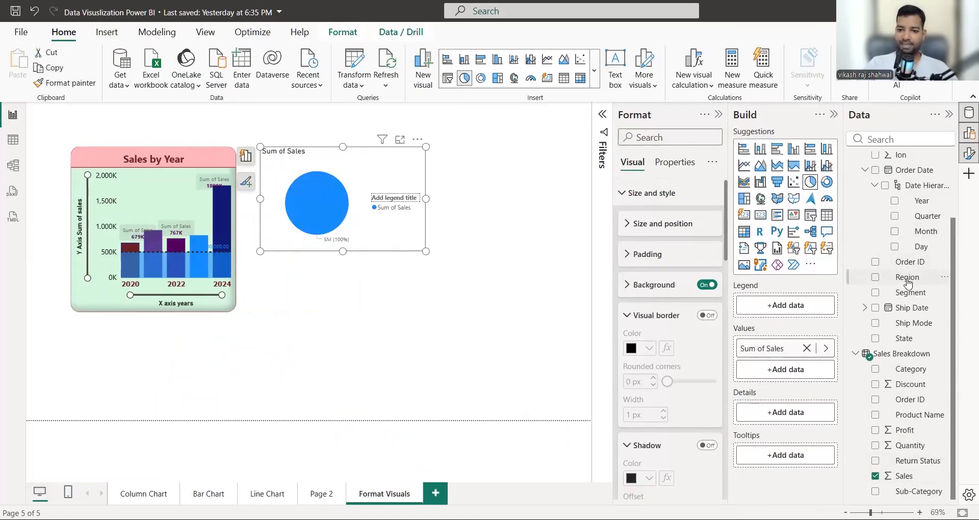
pyautogui.moveTo(907, 282); pyautogui.dragTo(784, 305)
pyautogui.moveTo(426, 251); pyautogui.dragTo(485, 284)
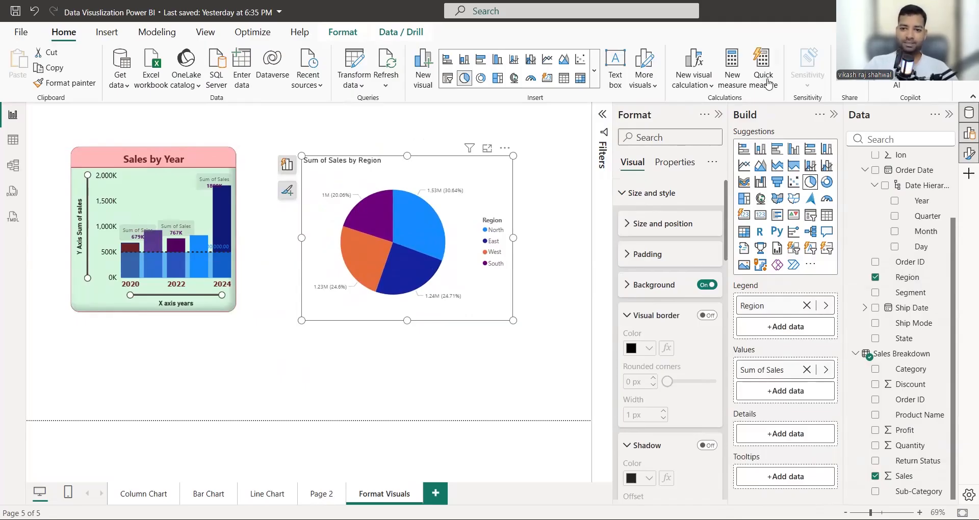
# Step: Copy the Sales by Year chart's formatting onto the Region pie chart with Format painter
pyautogui.click(162, 195)
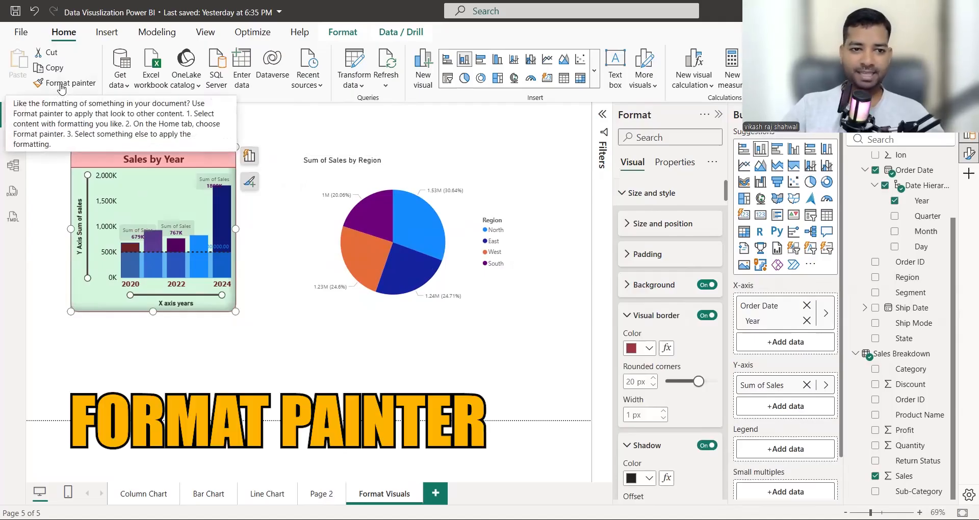
pyautogui.click(62, 87)
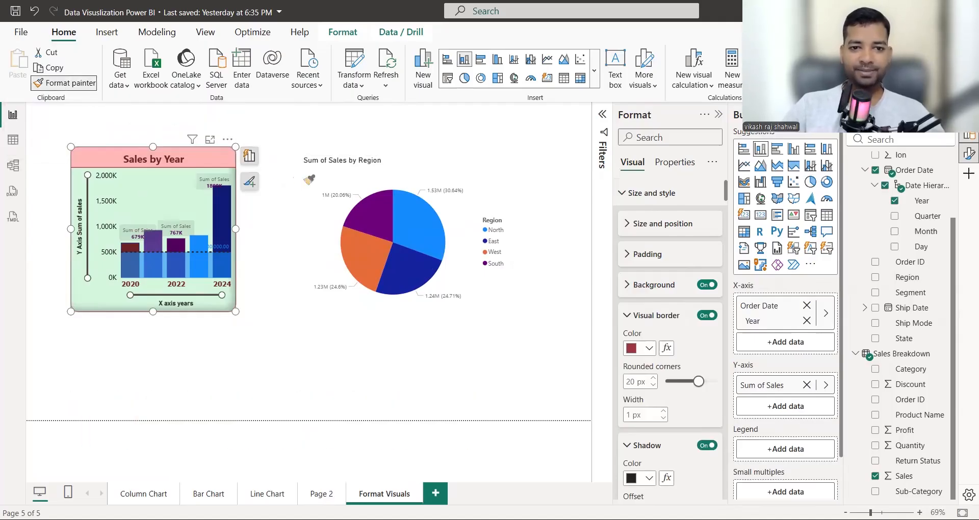
pyautogui.click(343, 182)
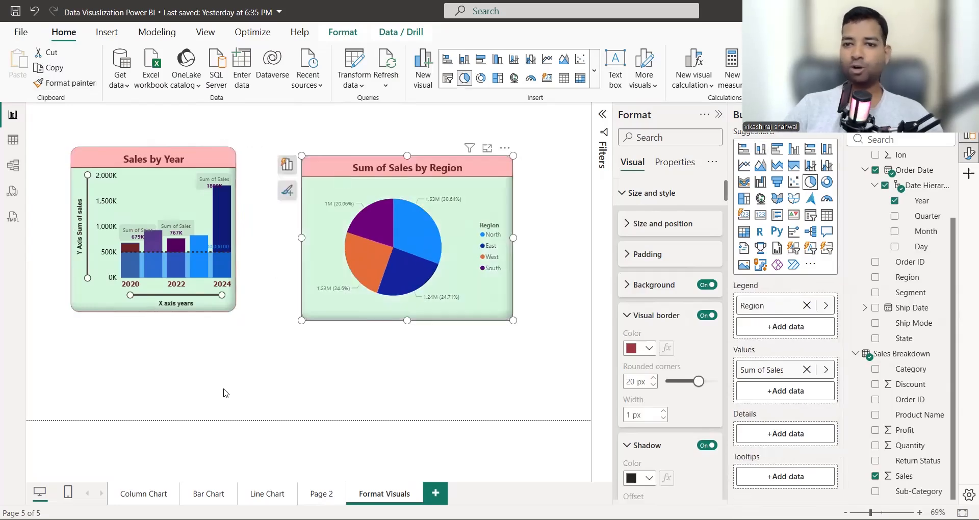